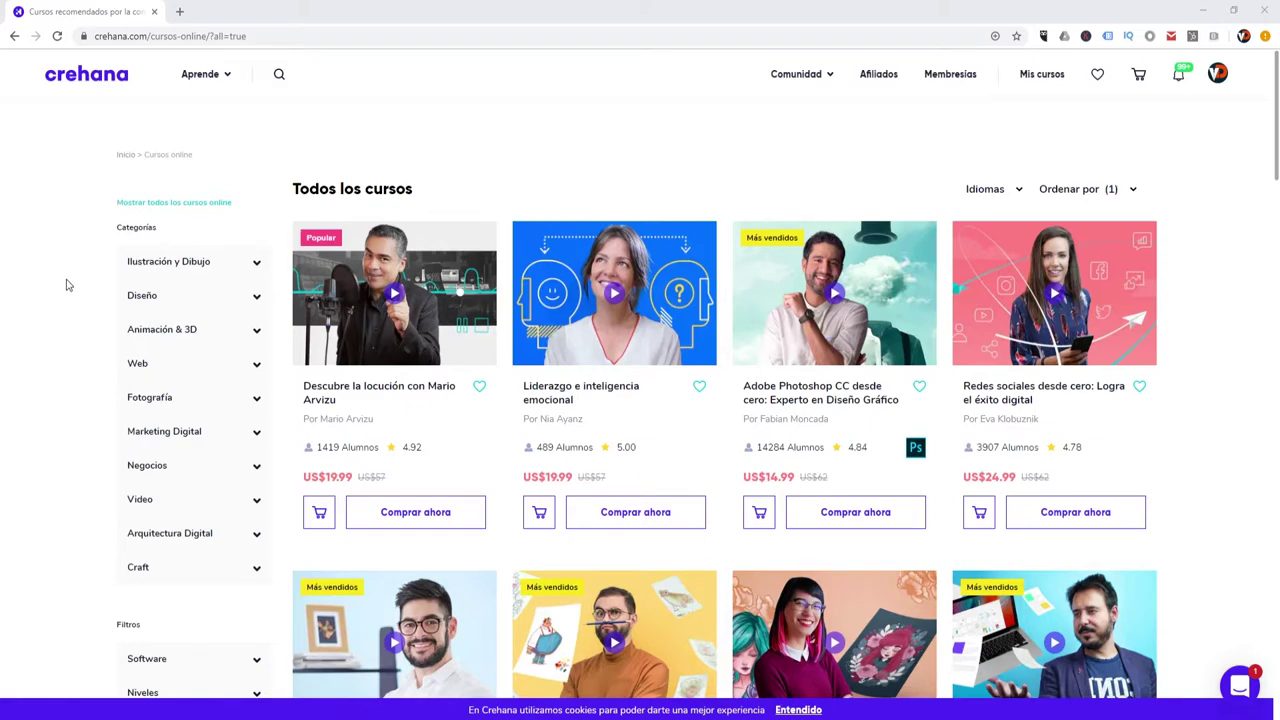
Step: Scroll down and back up through the current Crehana page to look it over
scroll(68, 278, down, 1)
scroll(68, 278, down, 1)
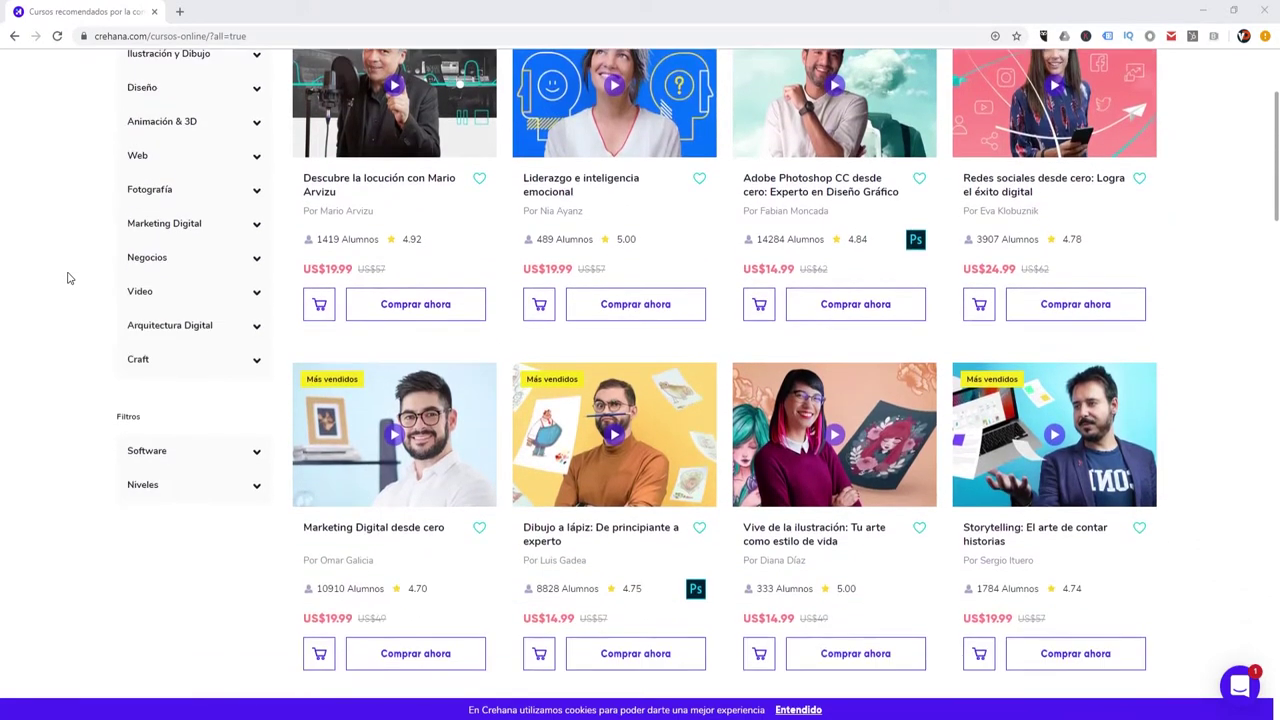
scroll(68, 278, down, 1)
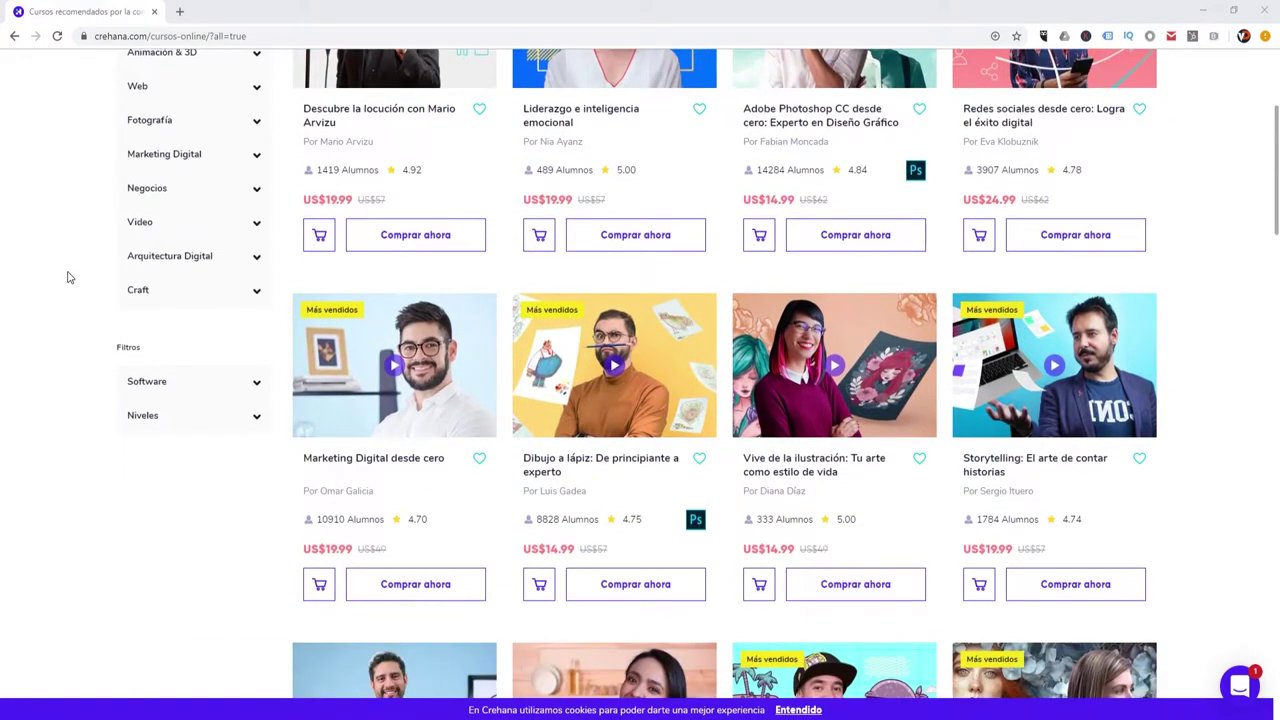
scroll(68, 278, down, 1)
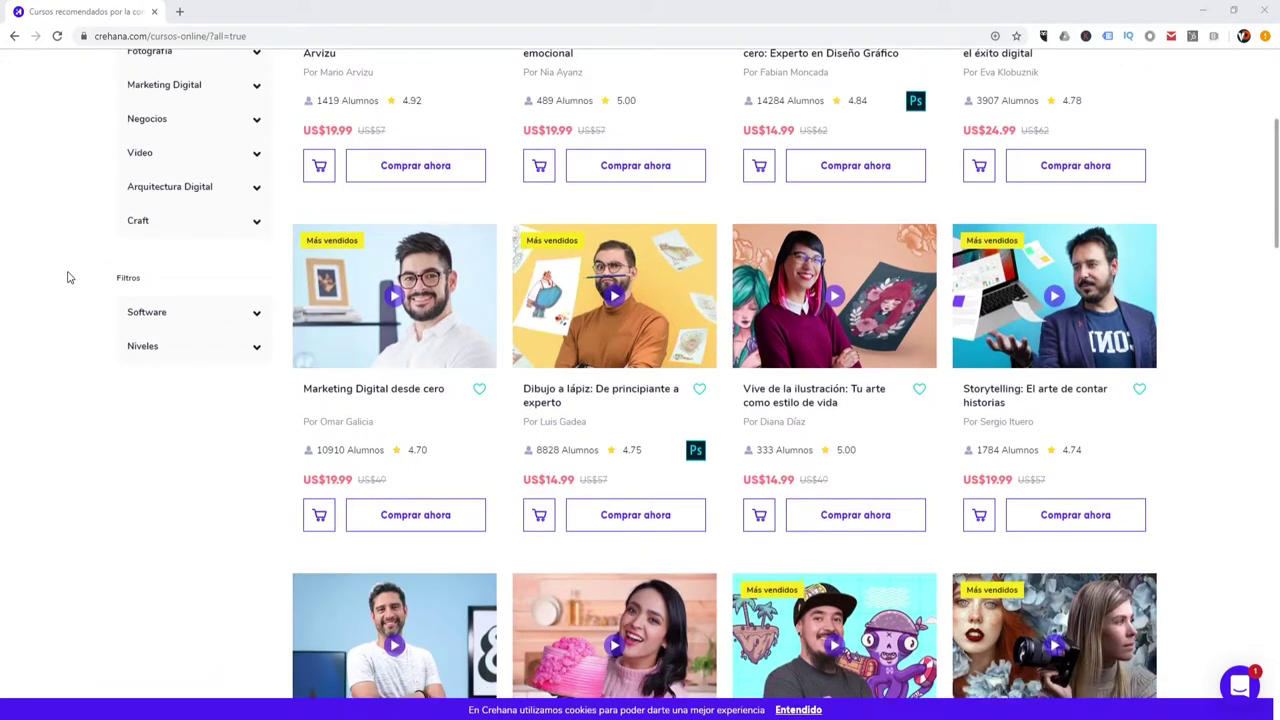
scroll(68, 278, down, 1)
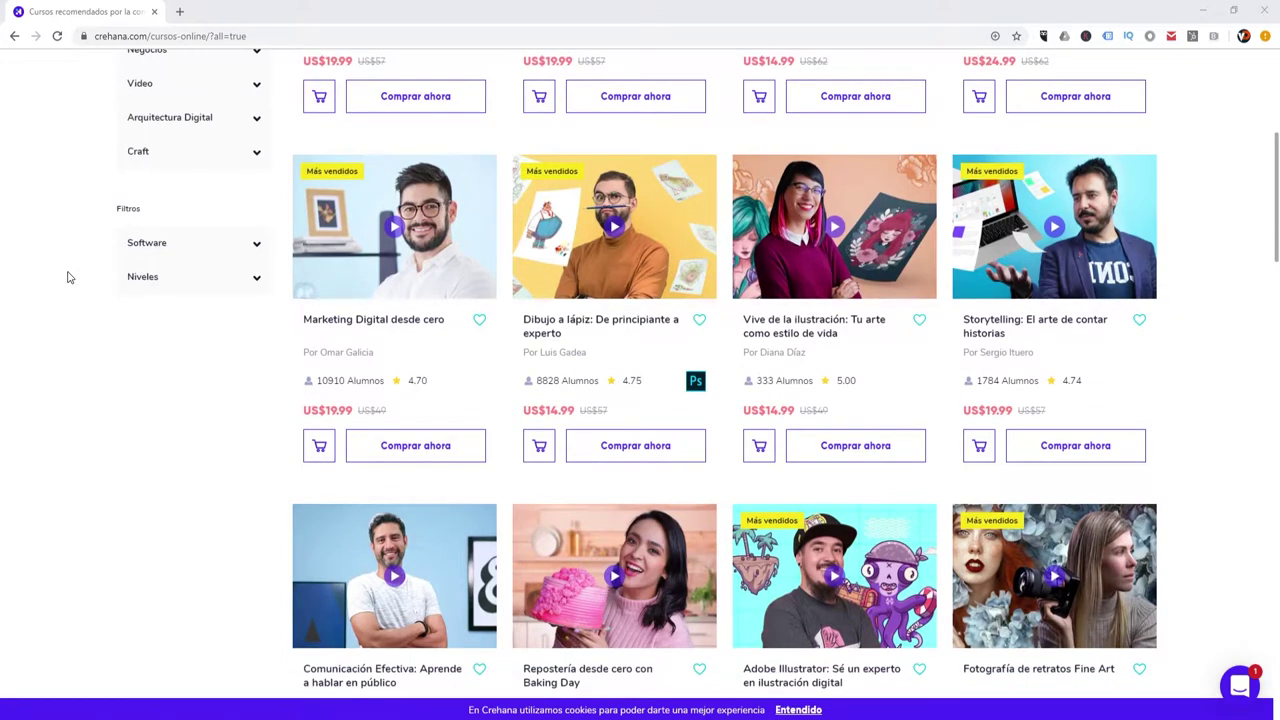
scroll(68, 278, down, 1)
scroll(68, 278, down, 1)
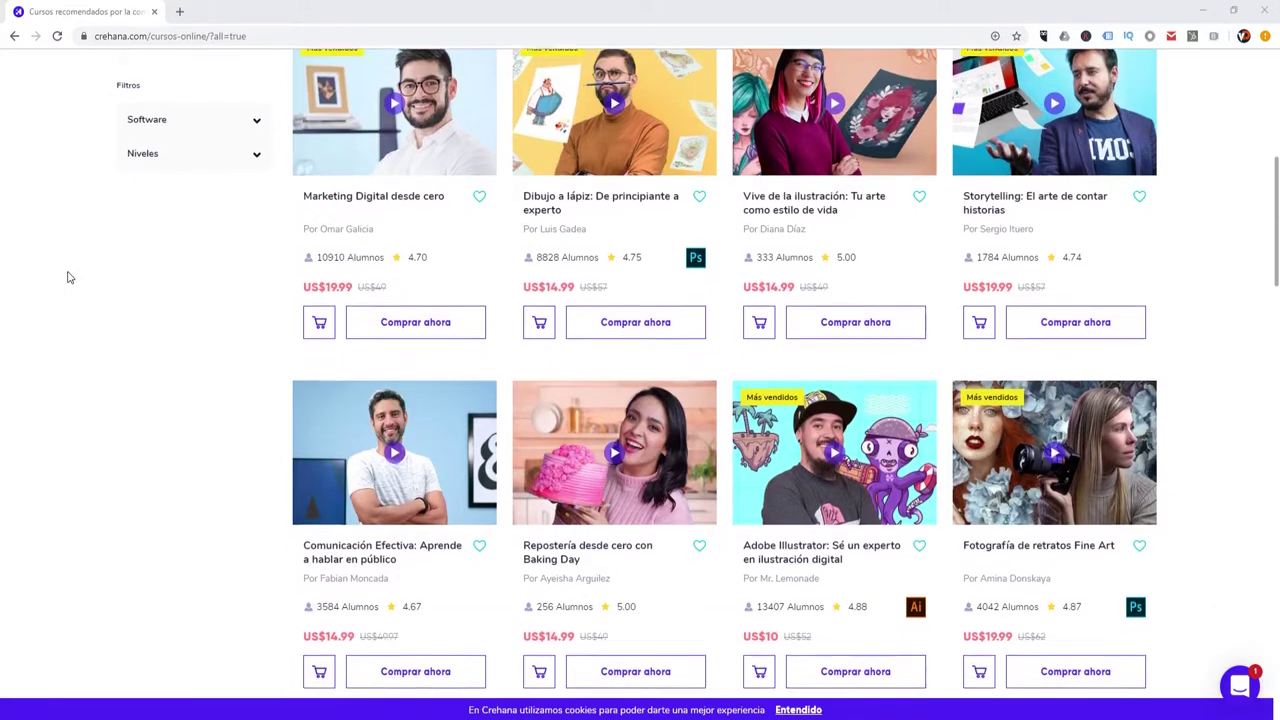
scroll(68, 278, down, 1)
scroll(68, 278, down, 1)
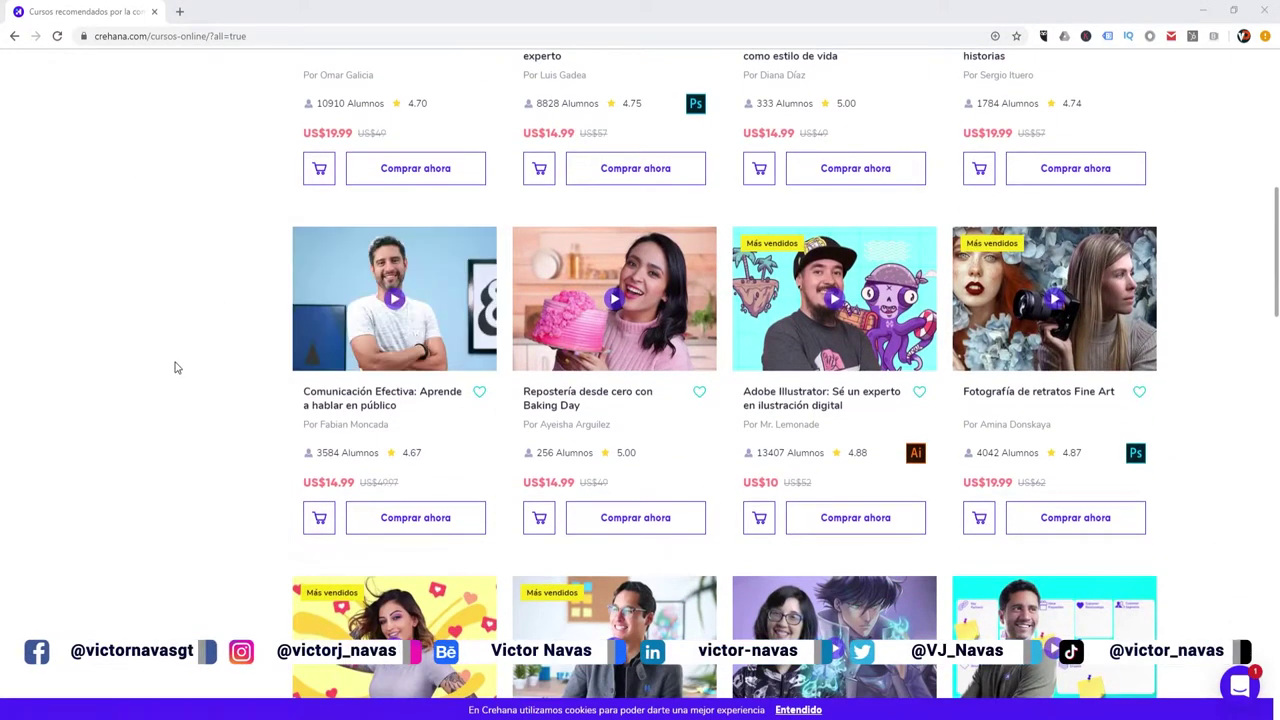
scroll(172, 365, down, 1)
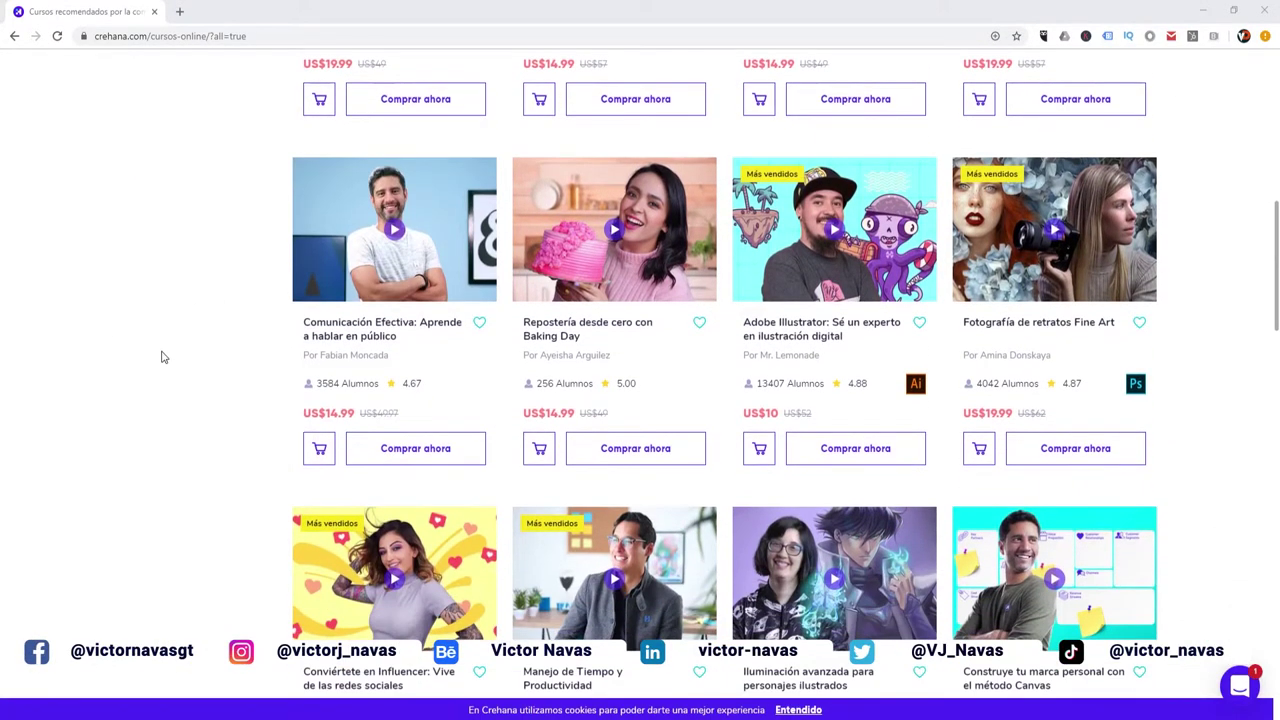
scroll(158, 358, up, 2)
scroll(87, 387, up, 2)
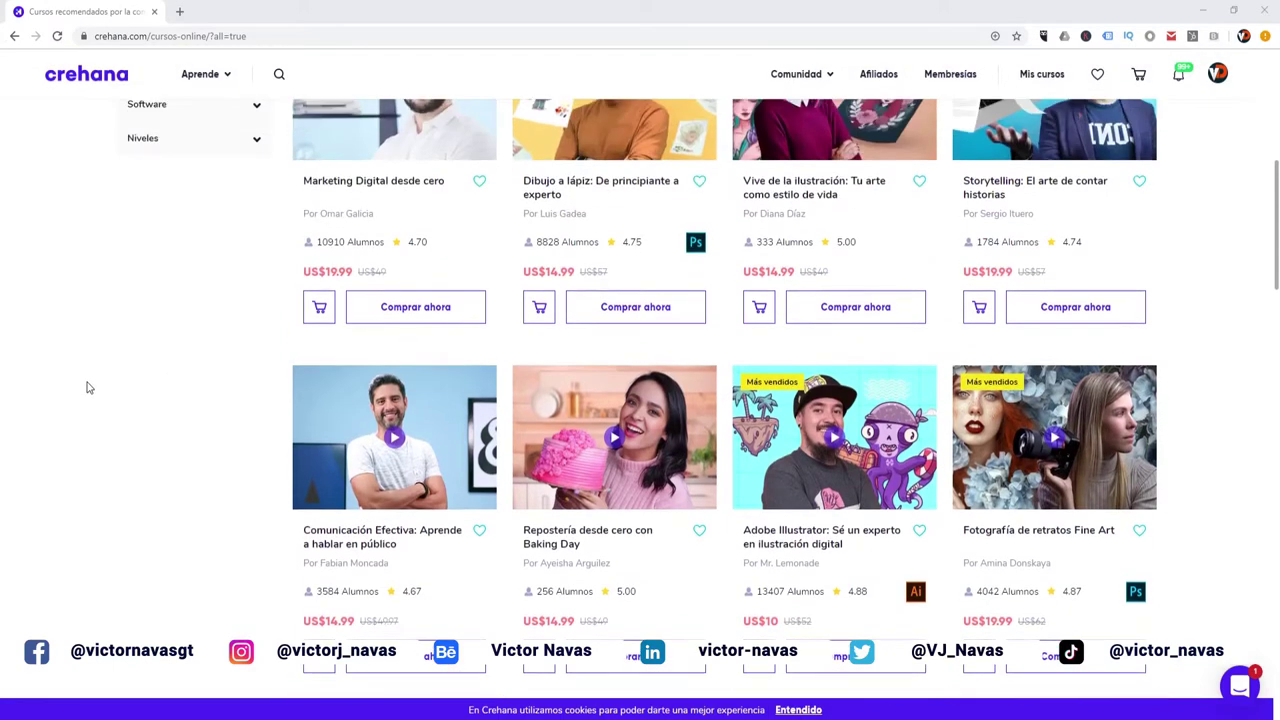
scroll(87, 387, up, 2)
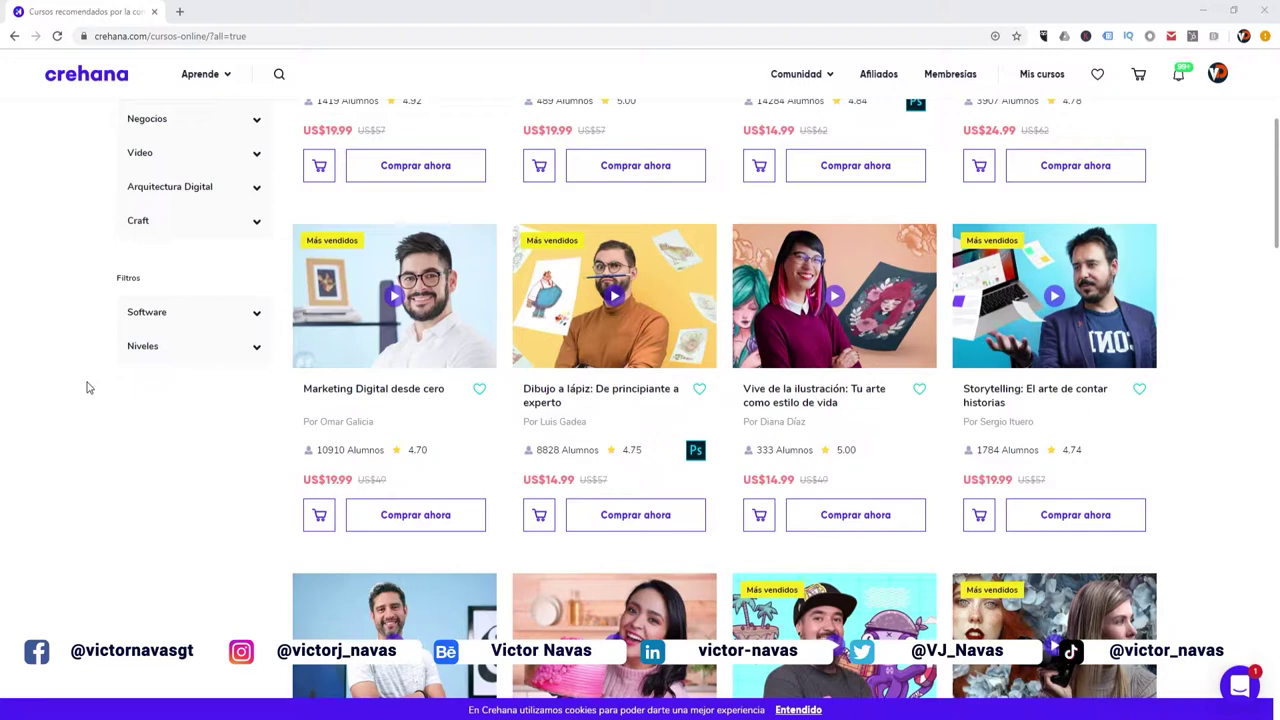
scroll(87, 387, up, 1)
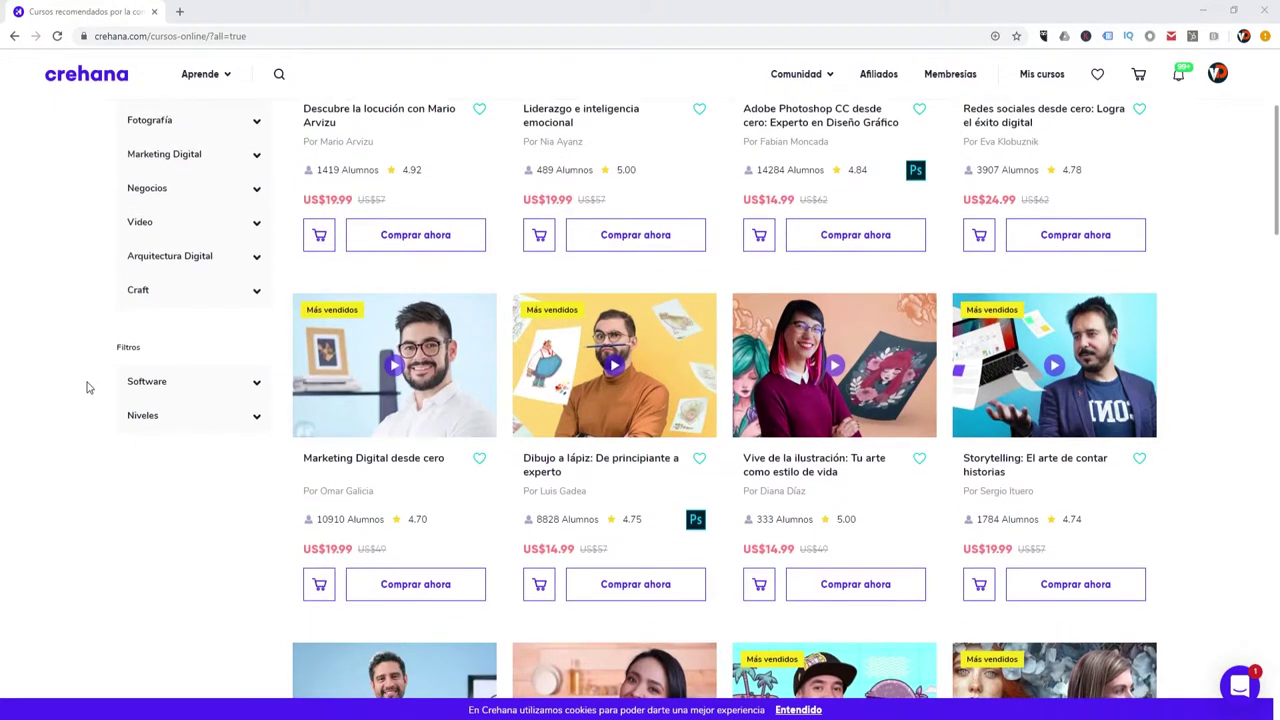
scroll(90, 385, up, 4)
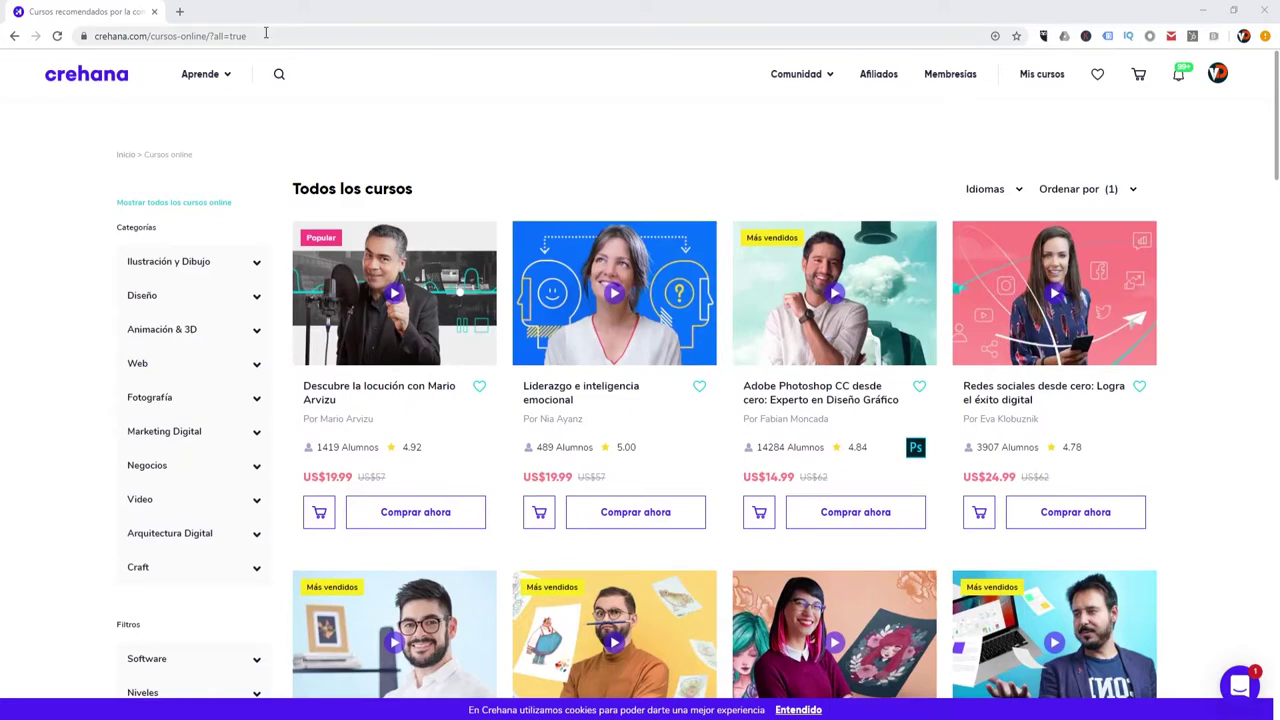
Step: Go to Aprende > Carreras and browse all the creative career path cards
click(222, 78)
click(484, 124)
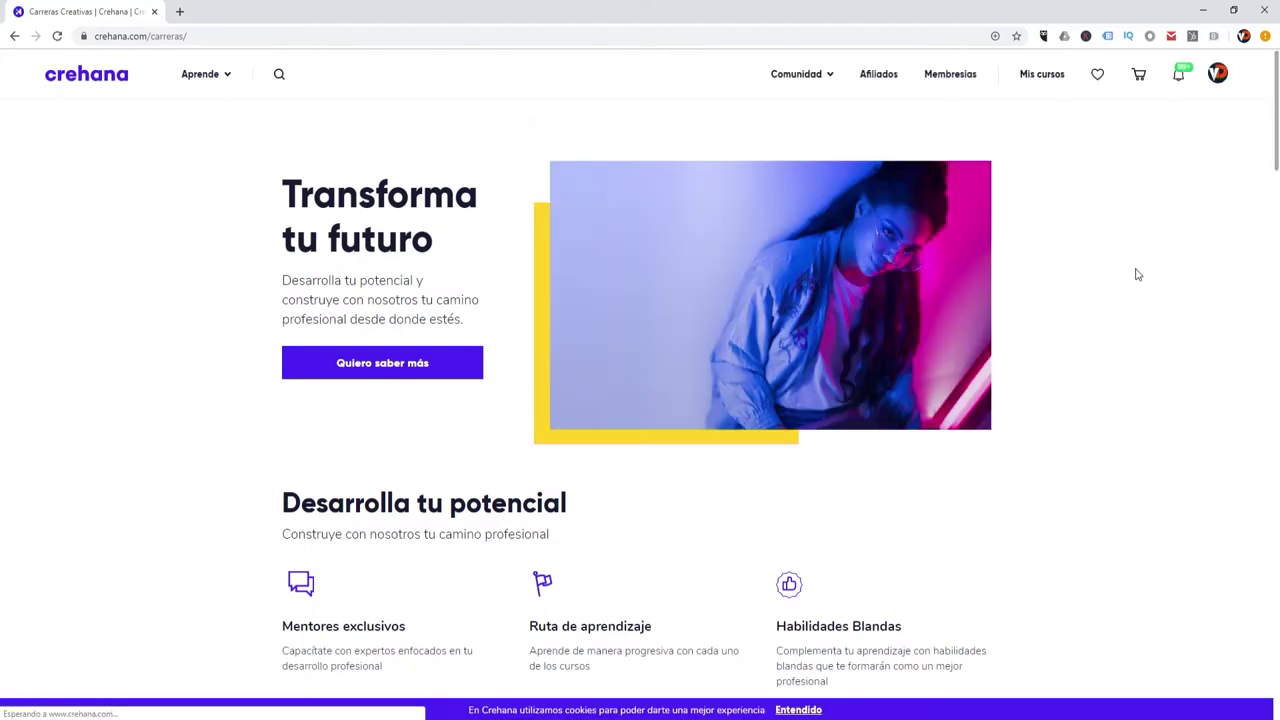
scroll(1138, 271, down, 2)
scroll(1138, 271, down, 1)
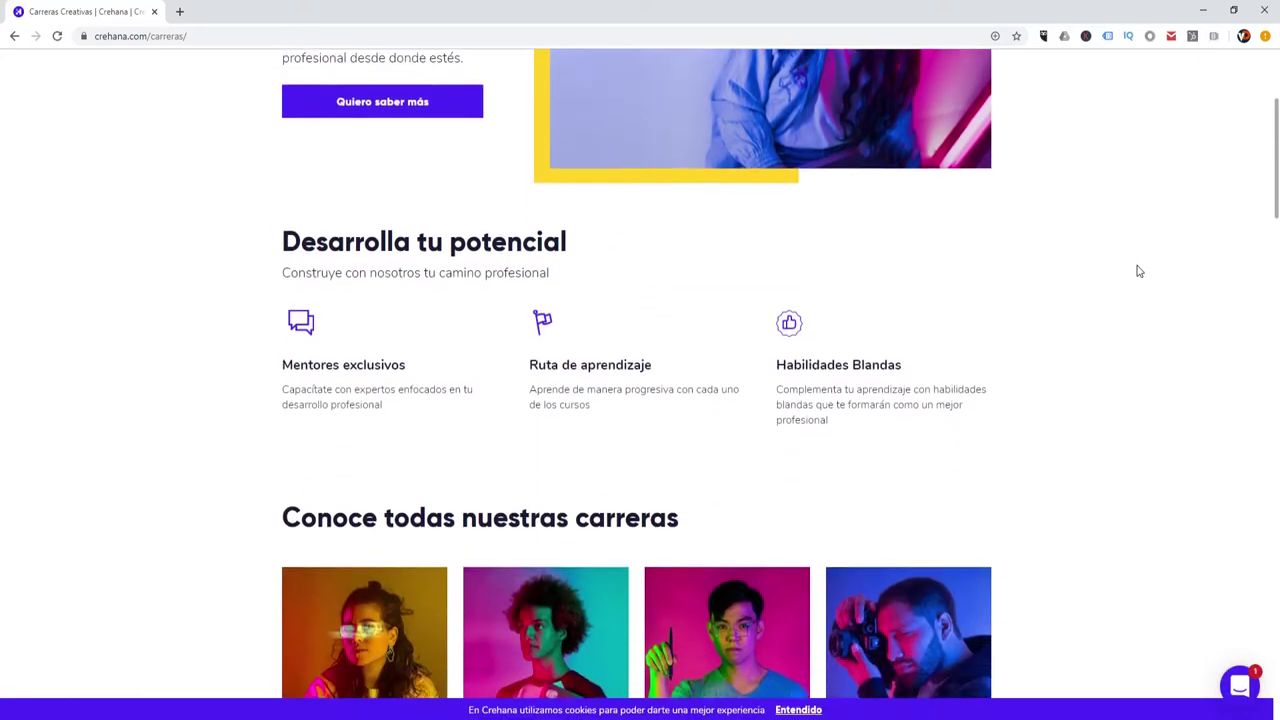
scroll(1138, 271, down, 1)
scroll(1138, 271, down, 1)
scroll(1138, 271, down, 2)
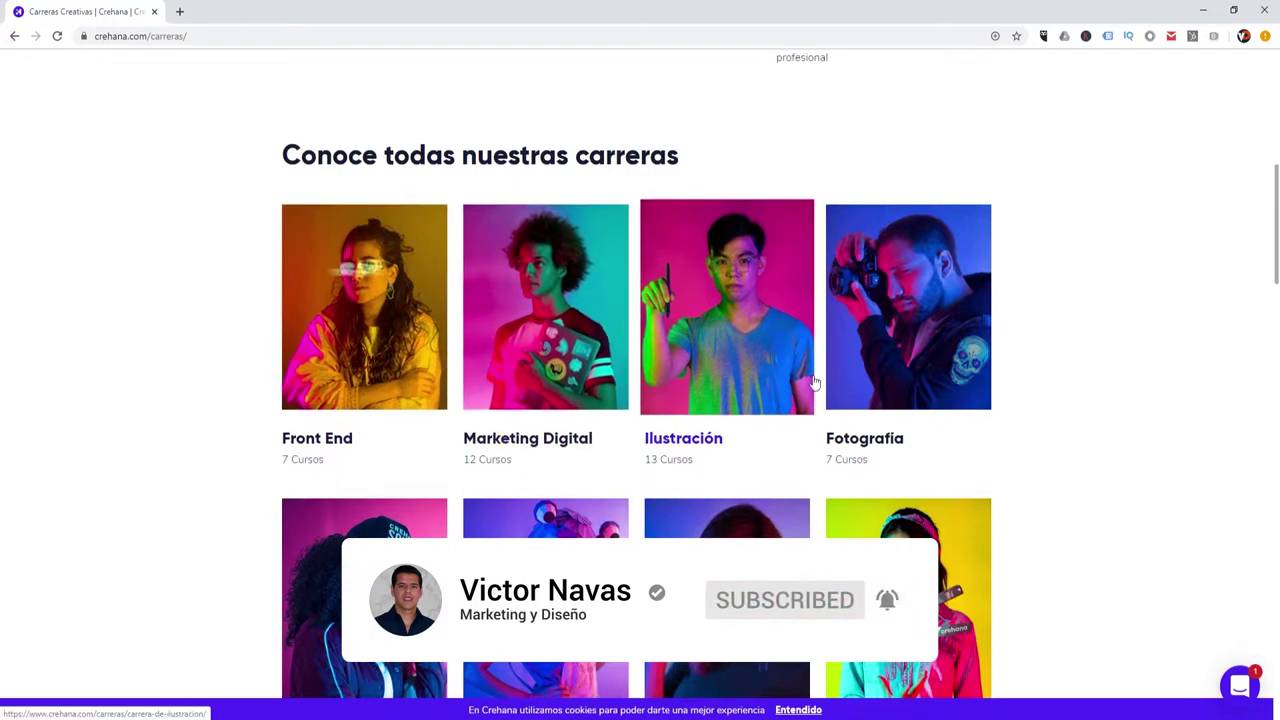
scroll(1081, 300, down, 3)
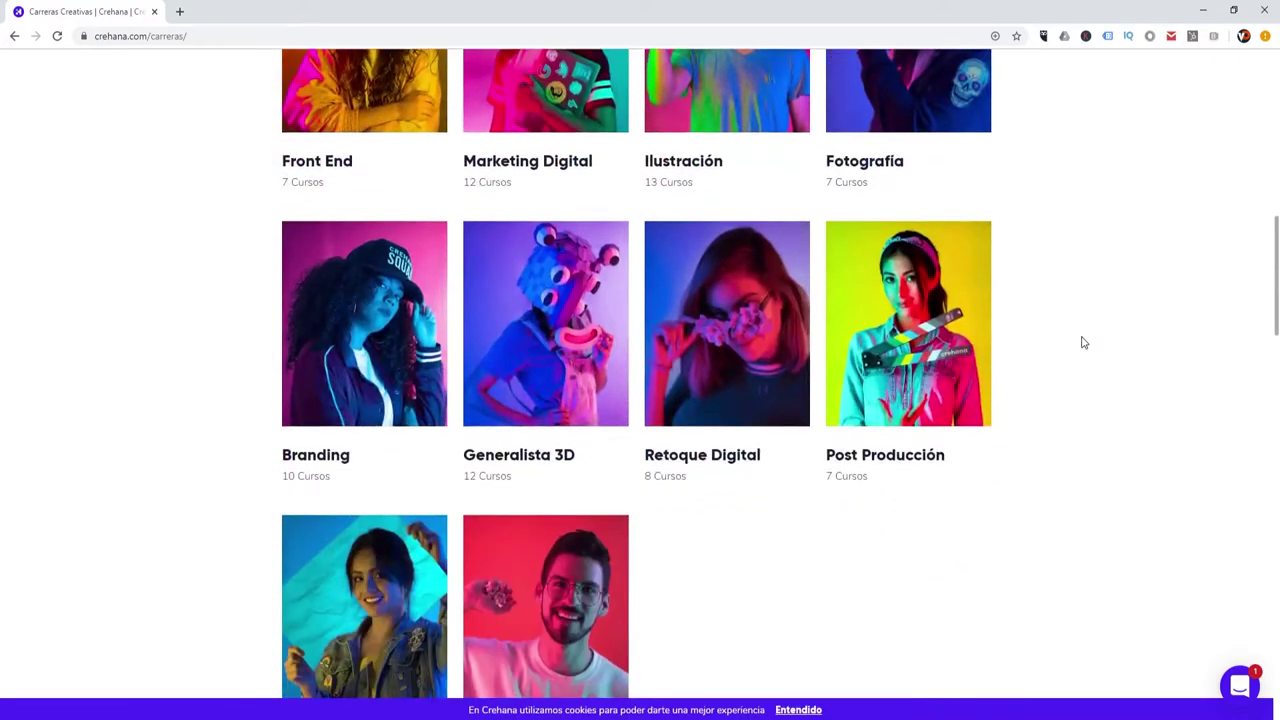
scroll(1081, 343, up, 1)
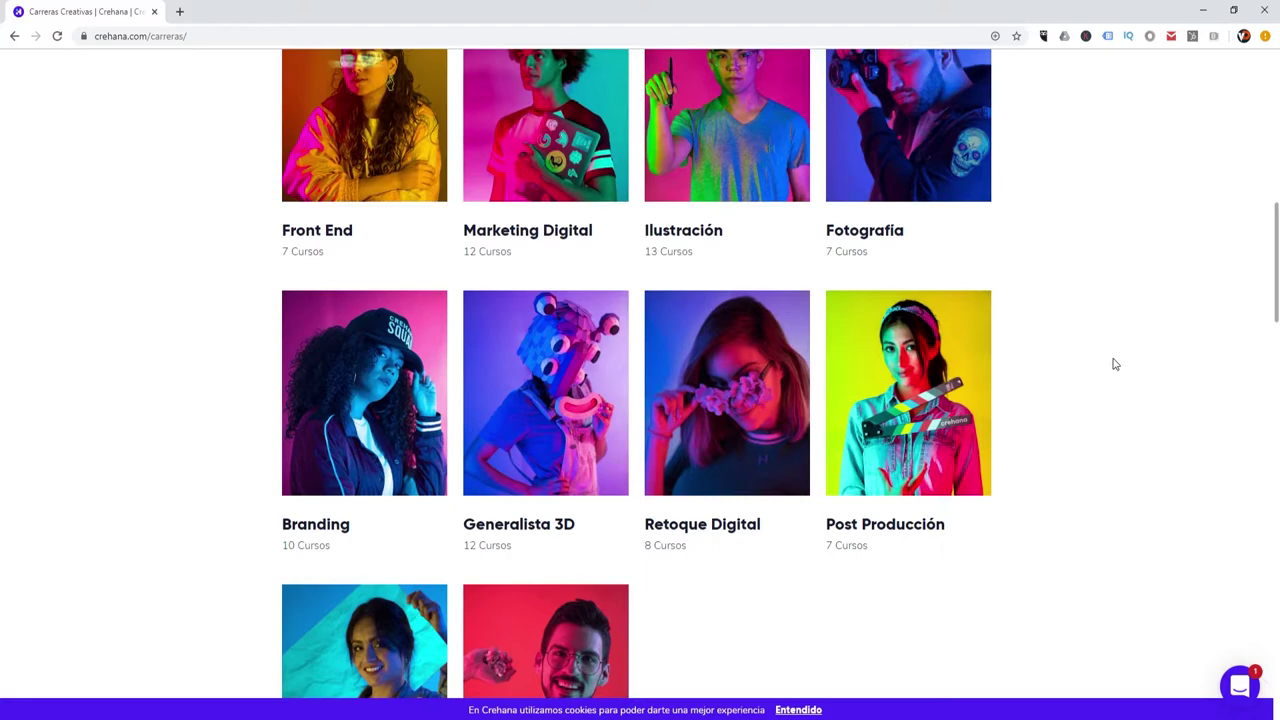
scroll(1088, 376, down, 2)
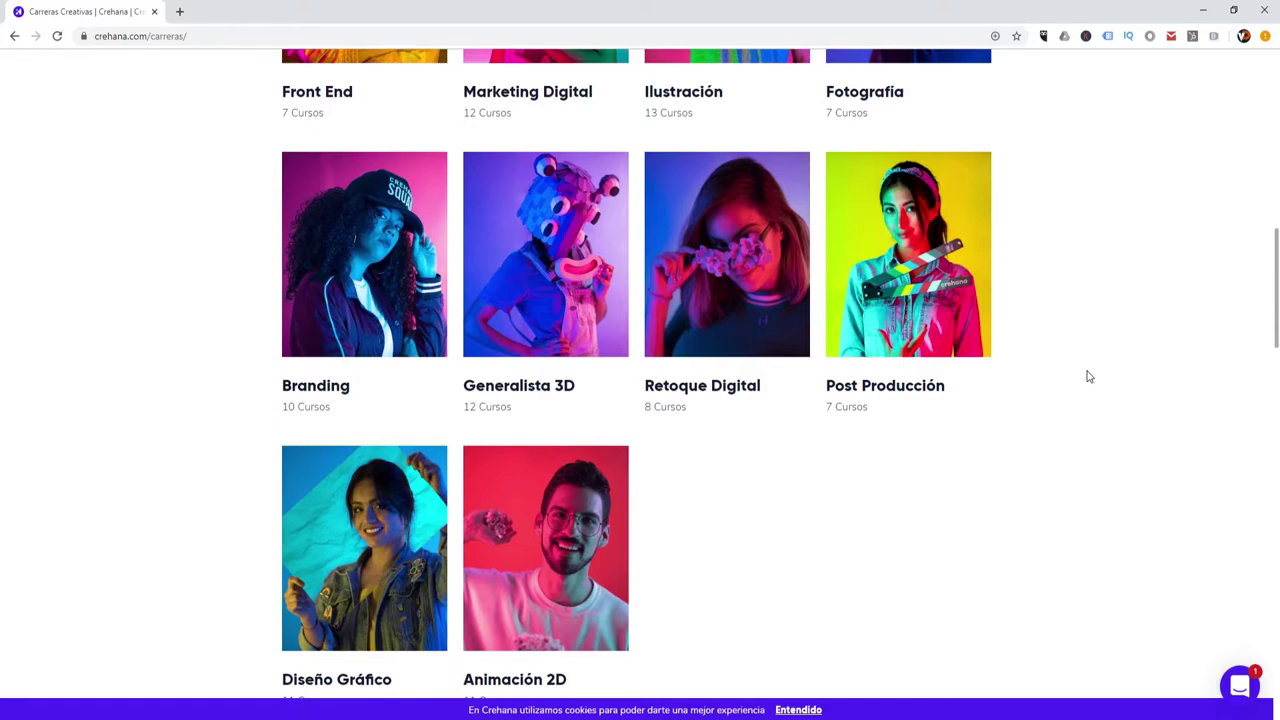
scroll(1088, 376, down, 3)
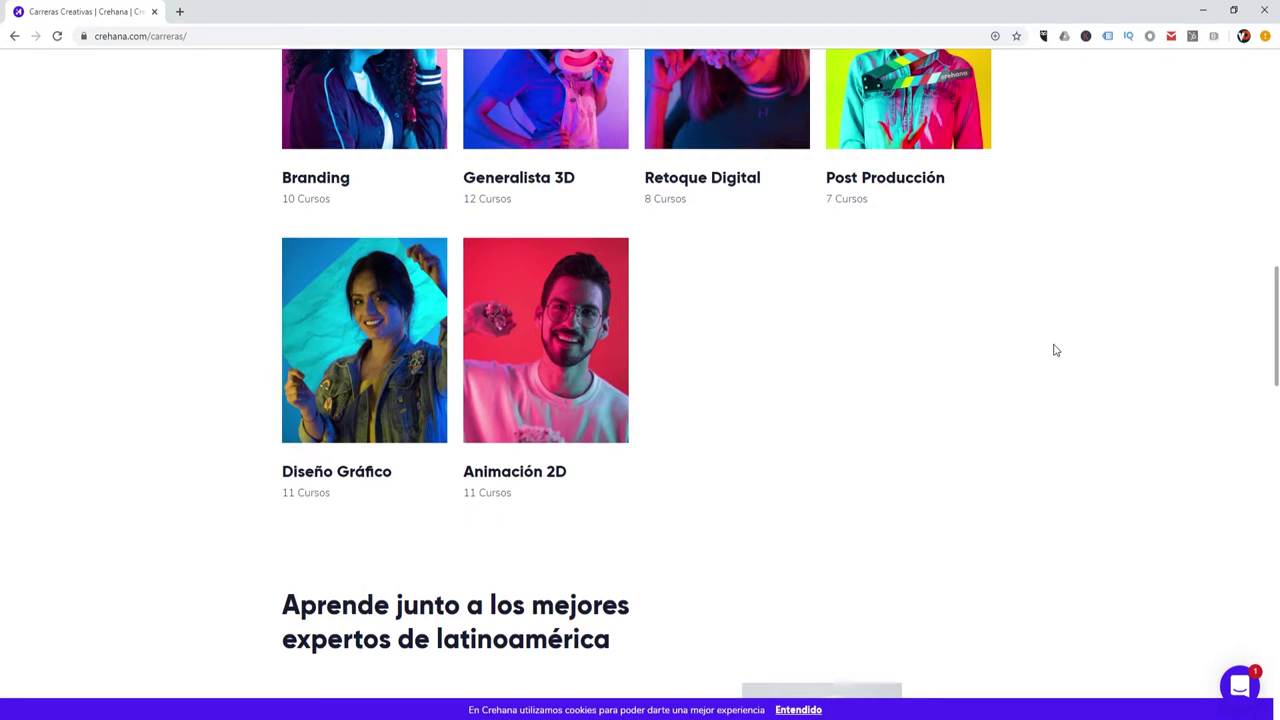
scroll(1050, 400, up, 5)
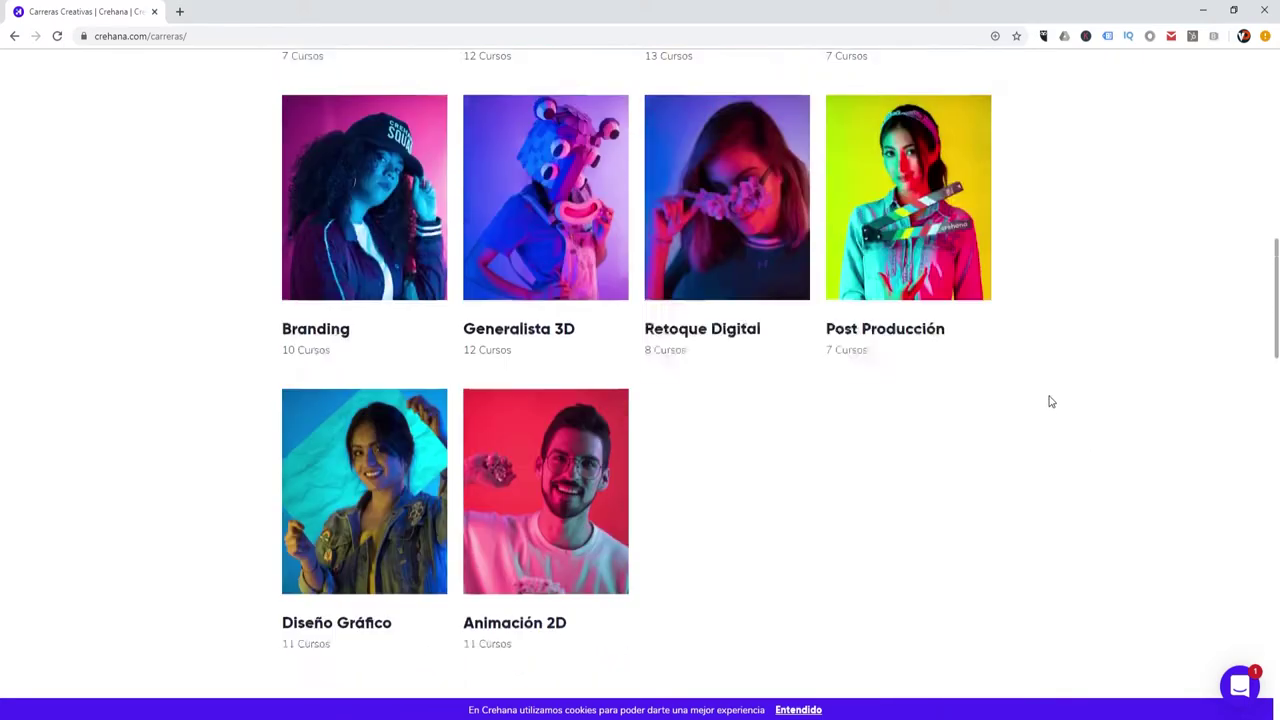
scroll(1140, 410, up, 2)
scroll(1140, 410, up, 1)
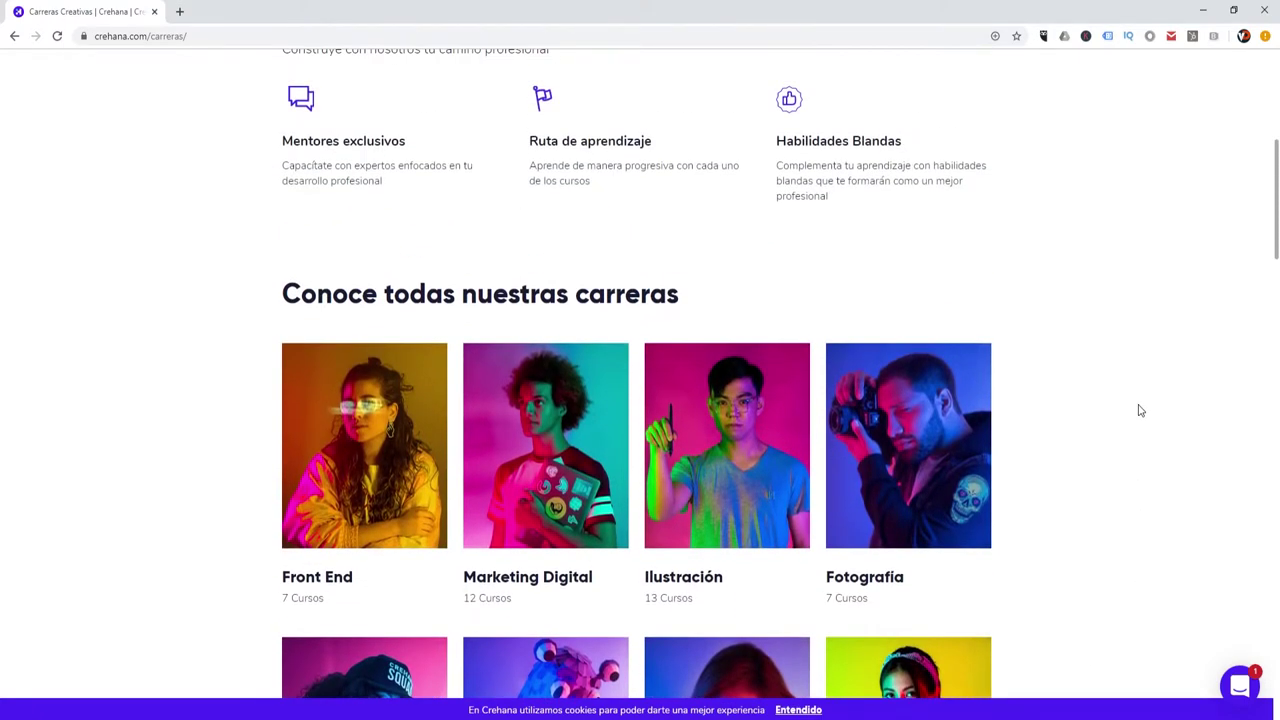
scroll(1140, 410, down, 1)
scroll(1140, 410, up, 2)
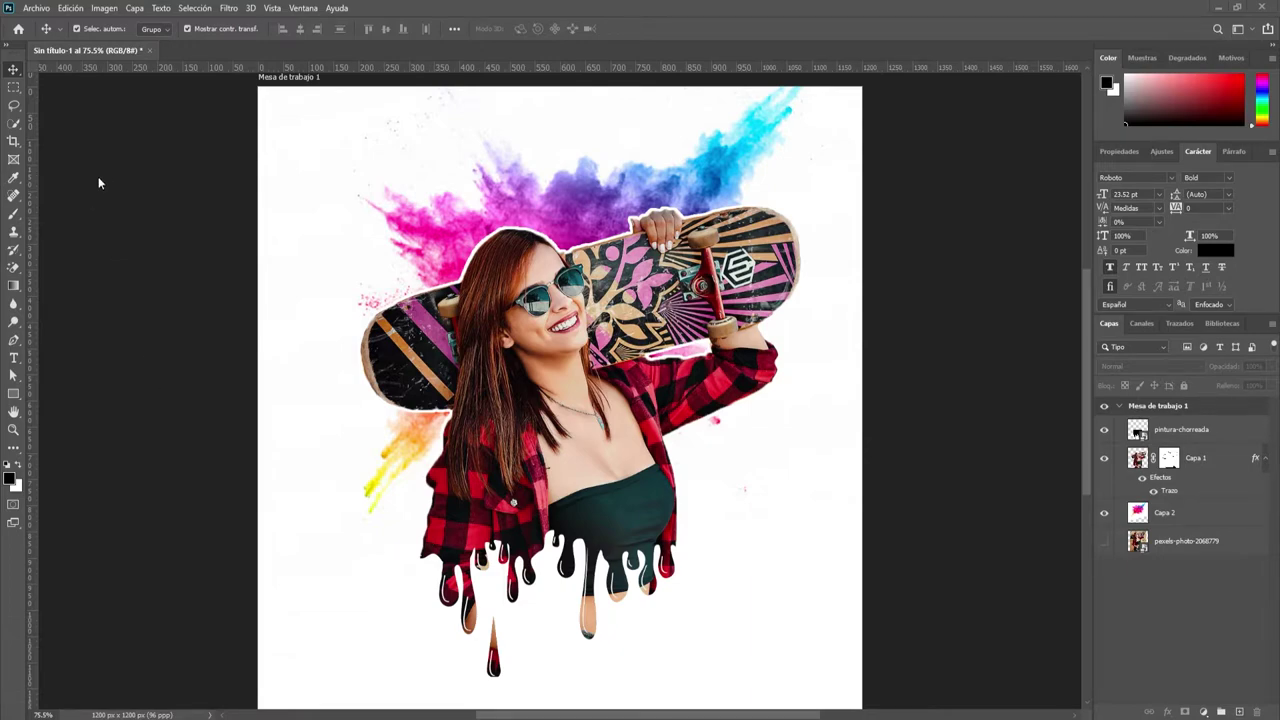
Step: Create a new document from the 1200 × 1200 px A medida preset
click(41, 12)
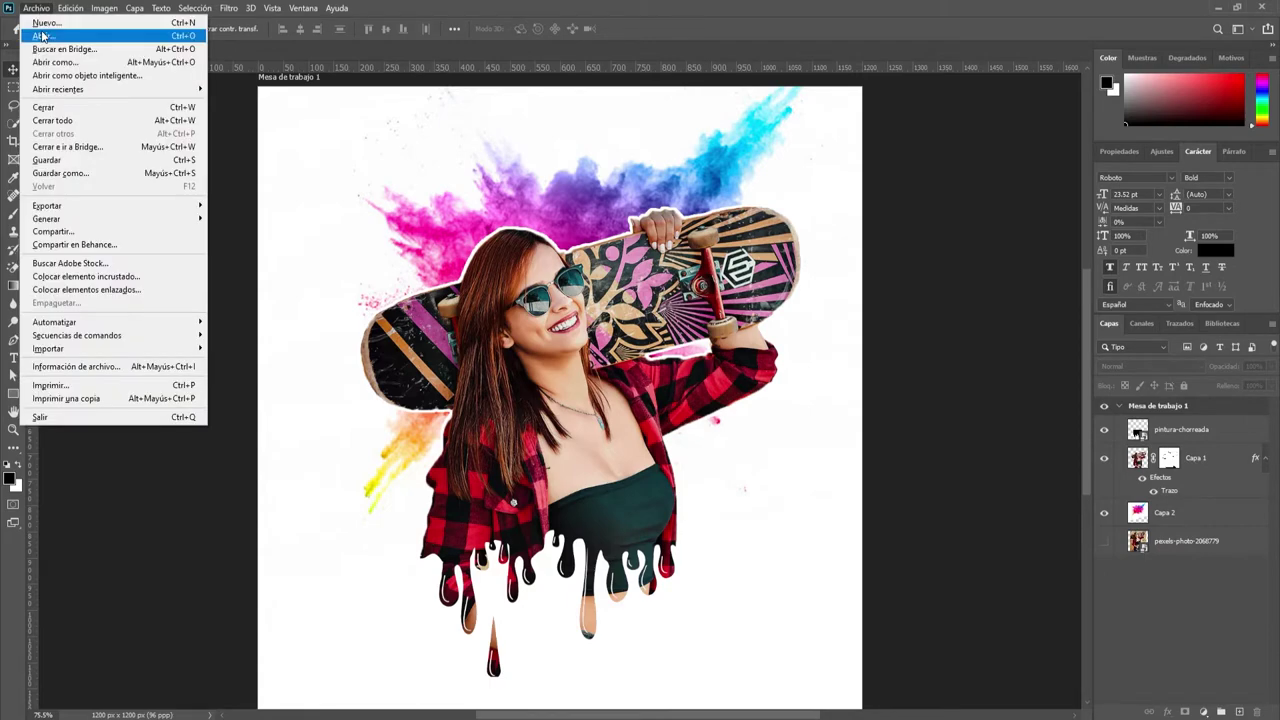
click(47, 32)
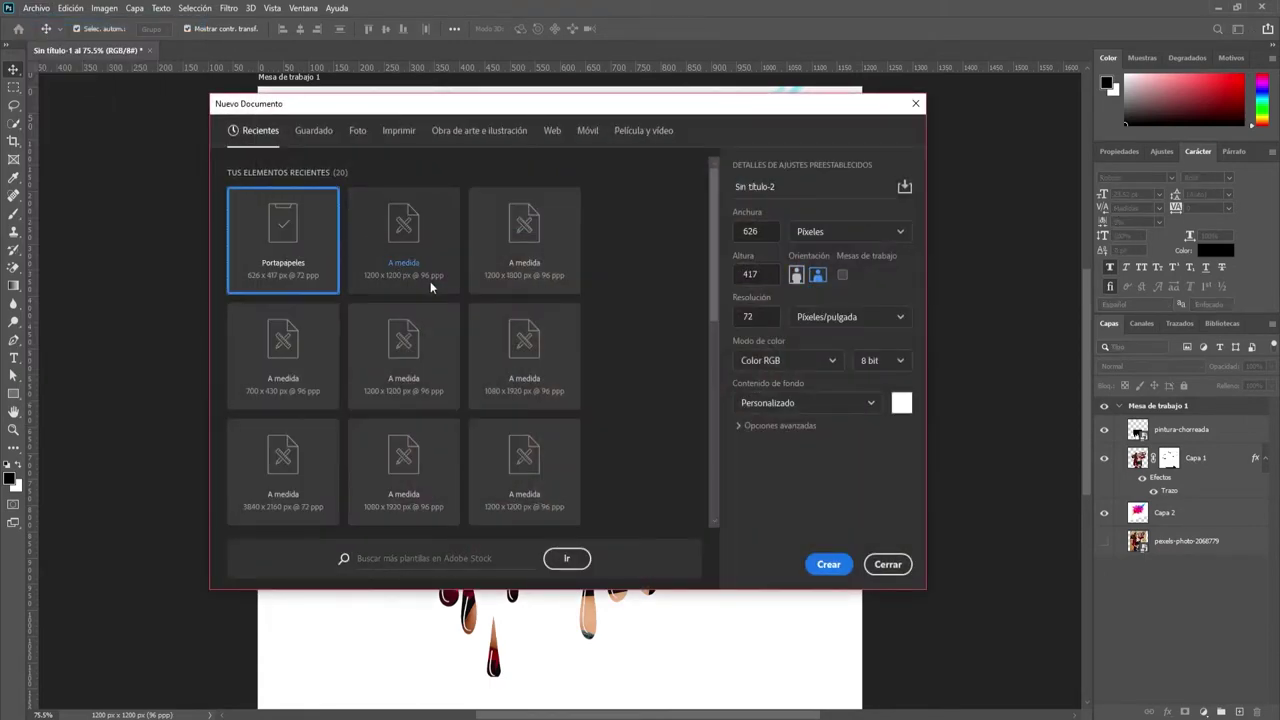
click(405, 262)
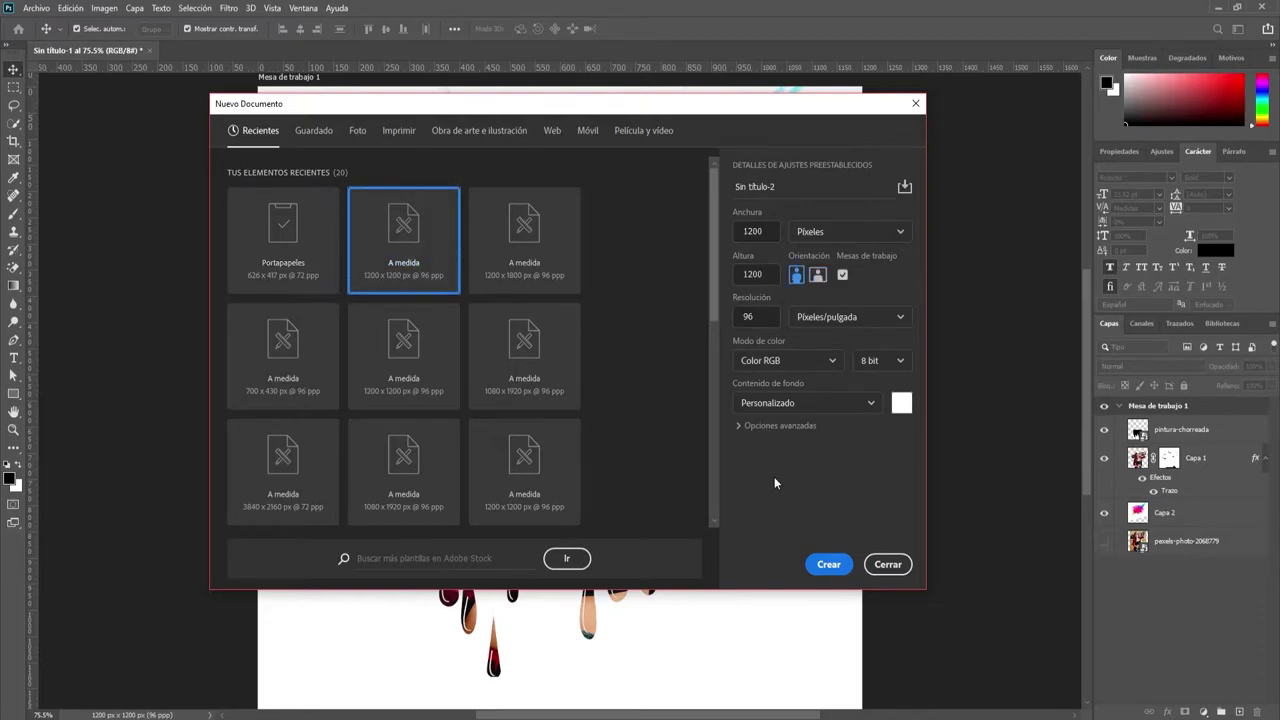
click(829, 564)
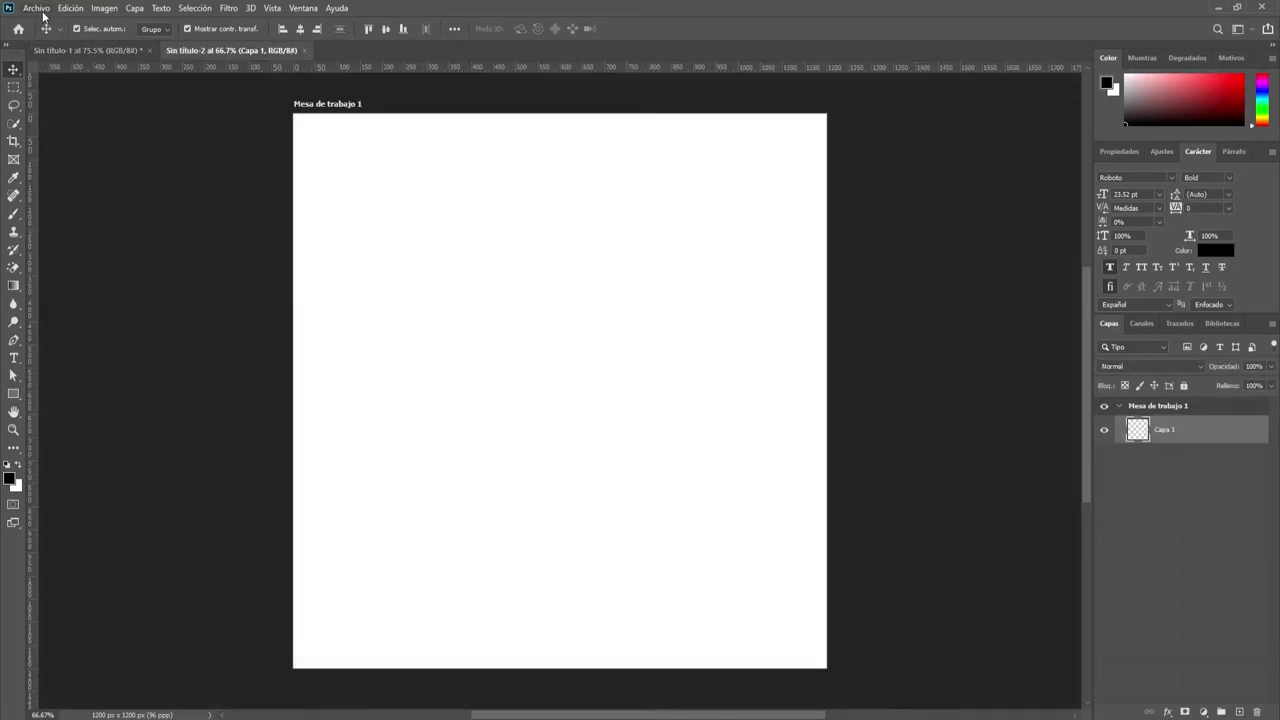
Step: Place pexels-photo-2068779 from Recursos as an embedded image on the artboard
click(36, 8)
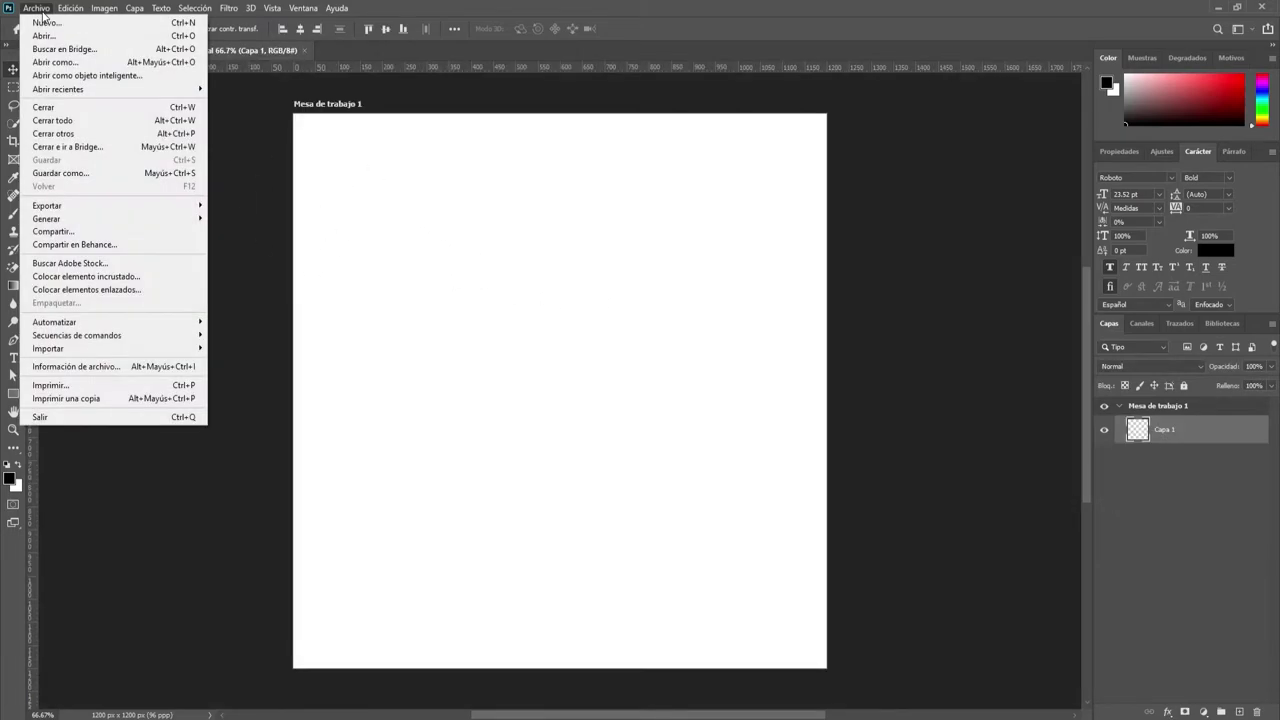
click(86, 276)
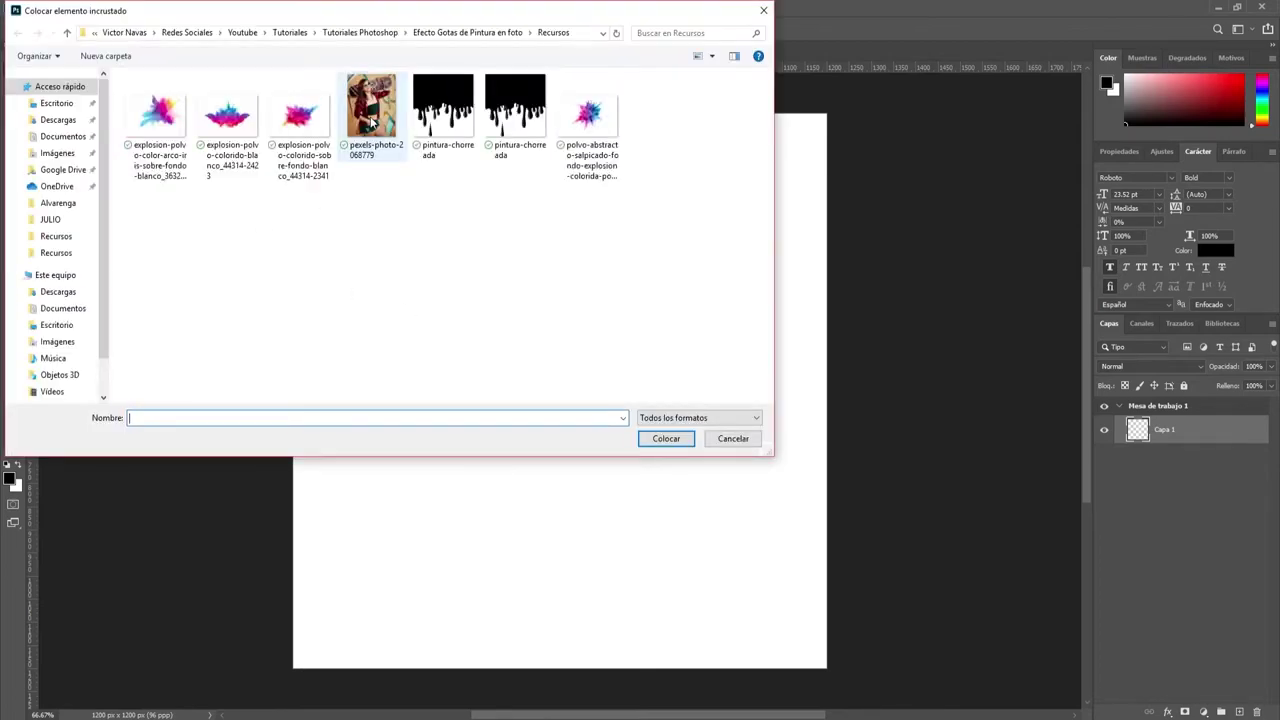
click(375, 140)
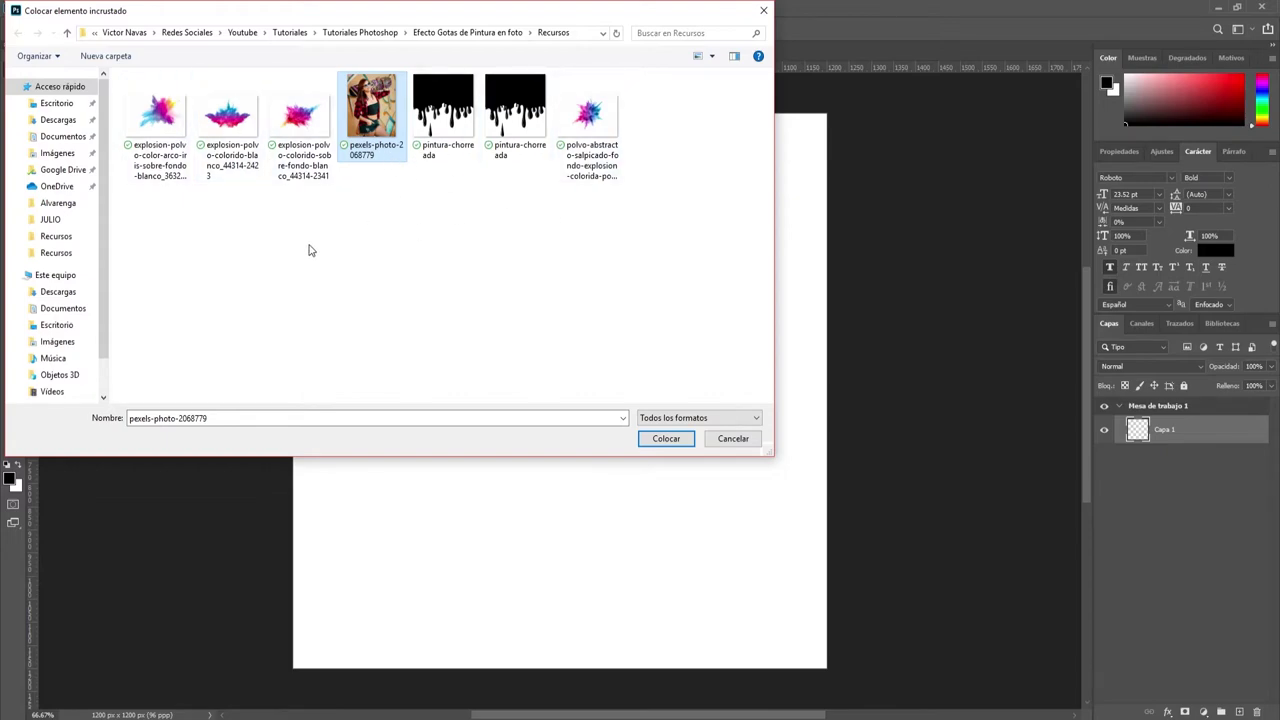
click(303, 211)
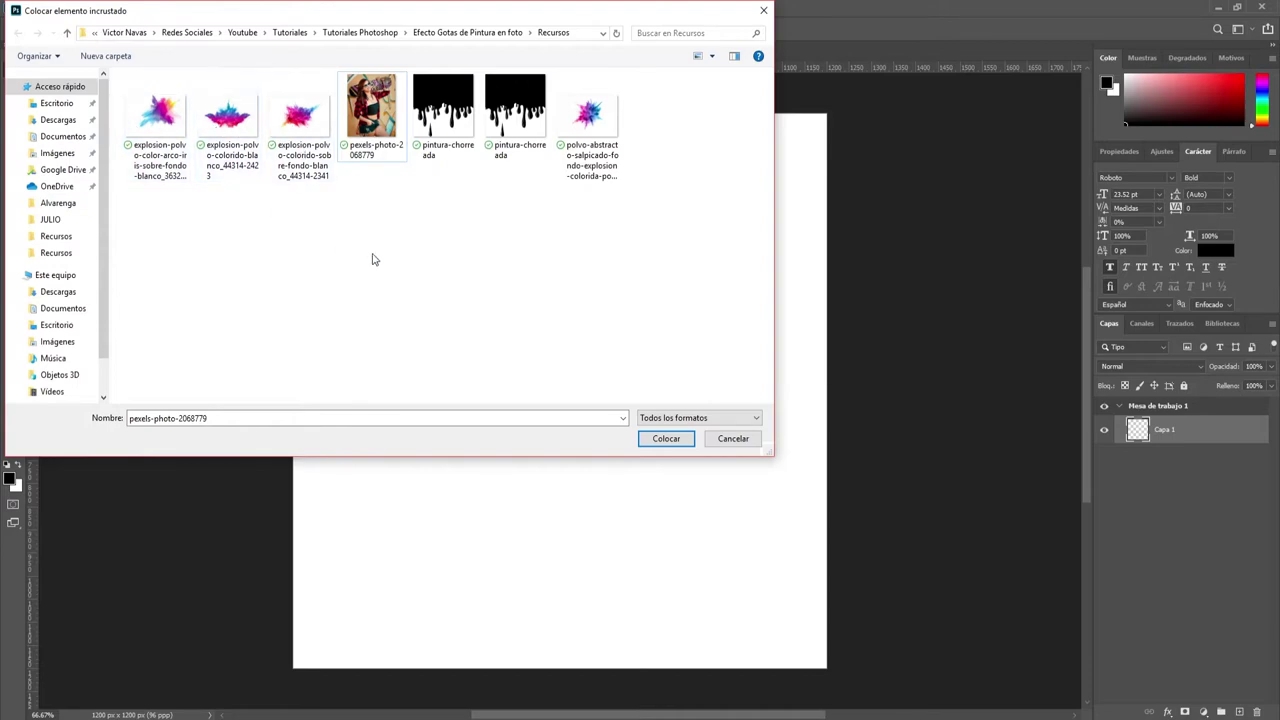
click(396, 158)
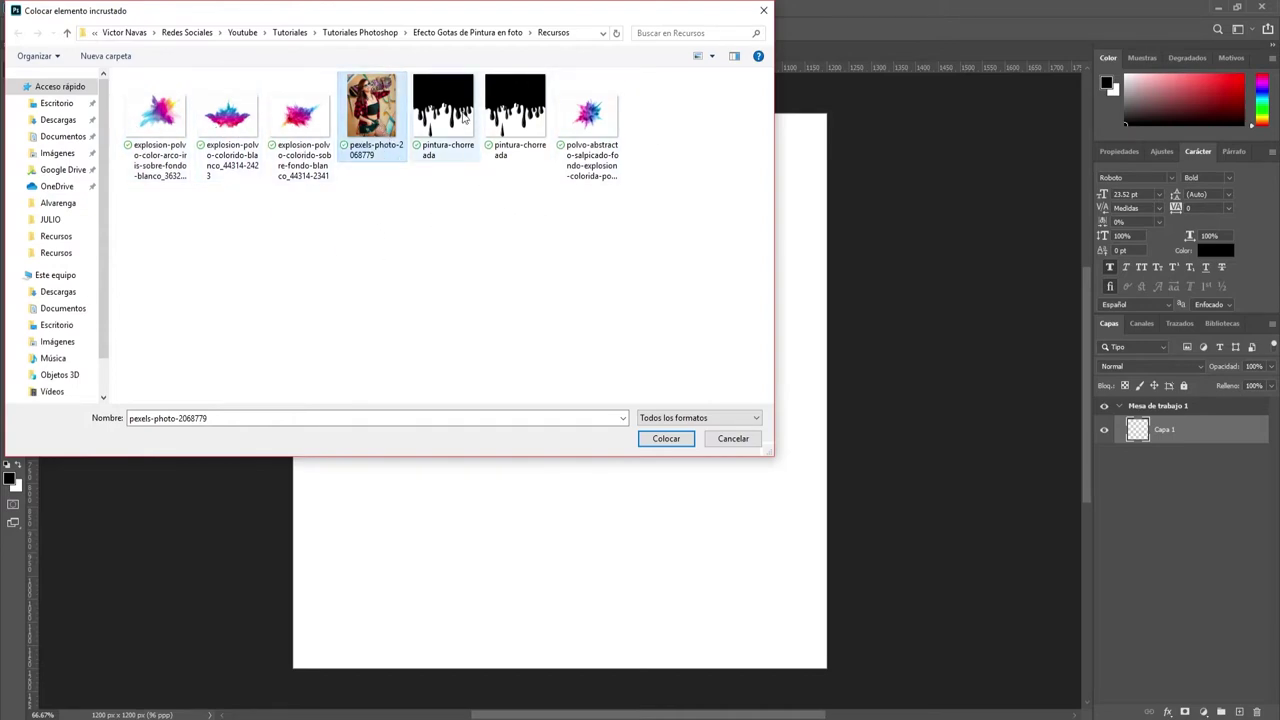
click(664, 438)
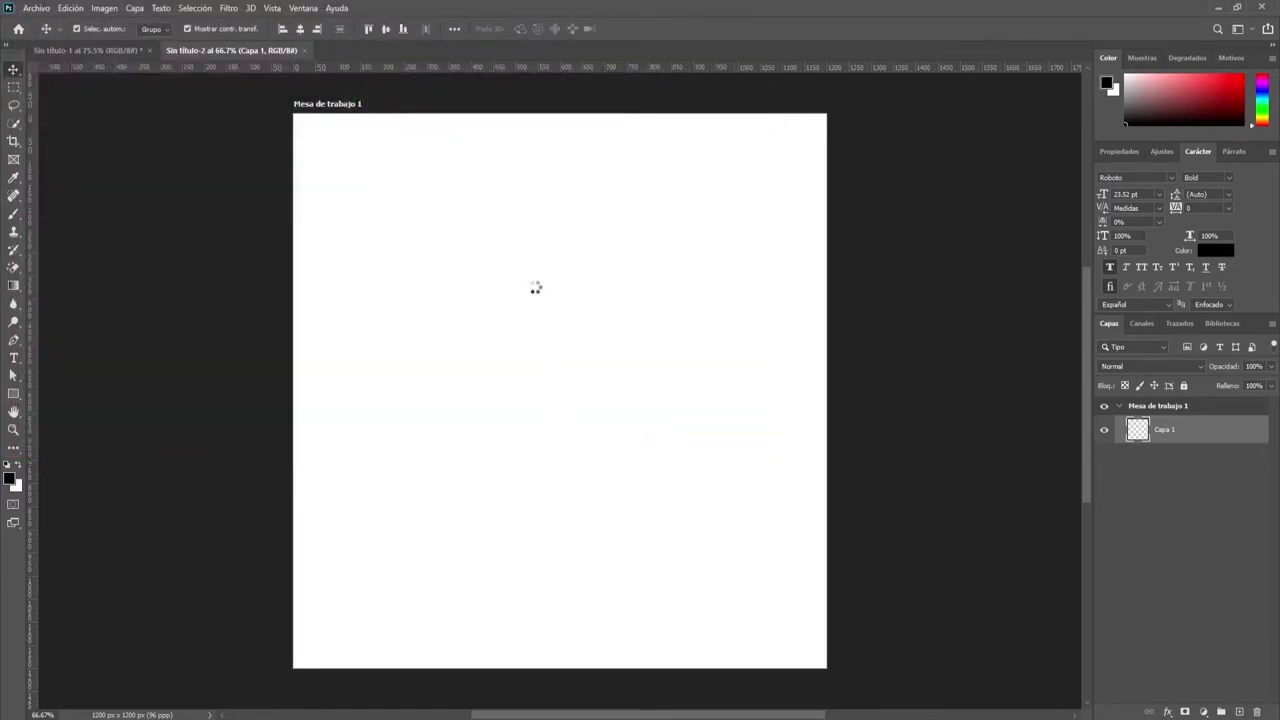
Step: Commit the placed photo, zoom to about 300% on her hair, and set the Pen to Trazado mode
click(738, 28)
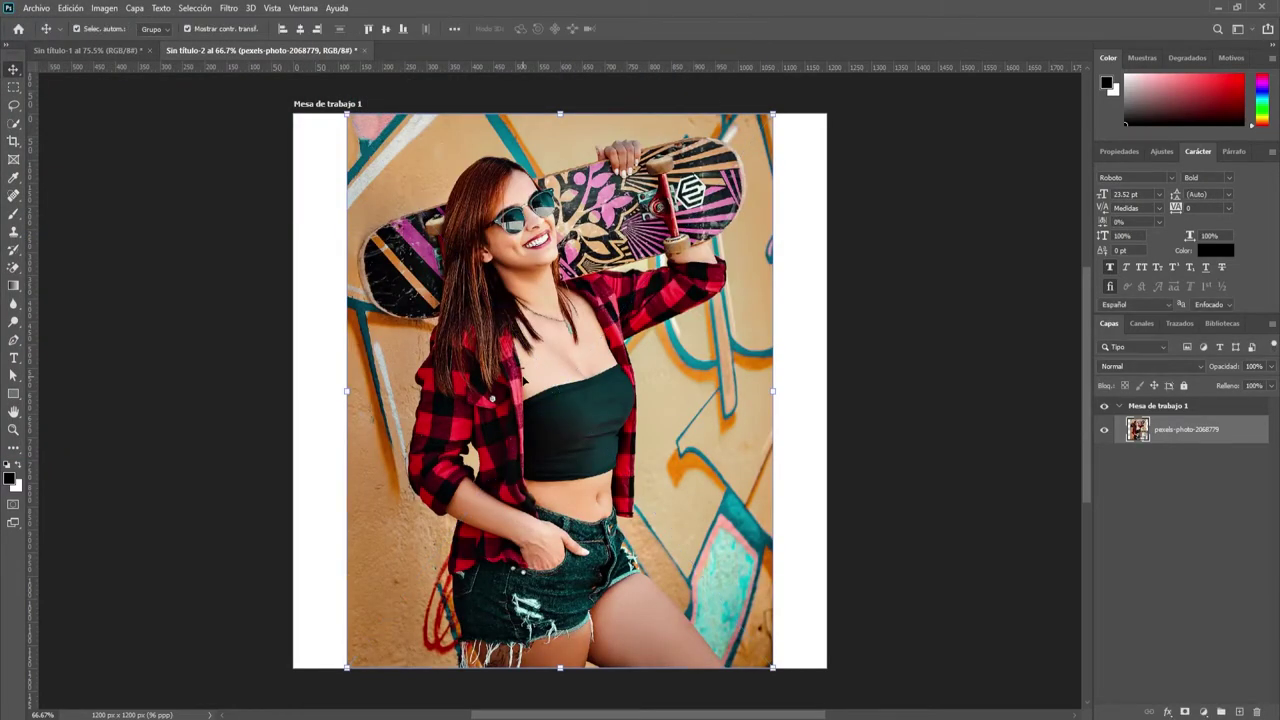
key(z)
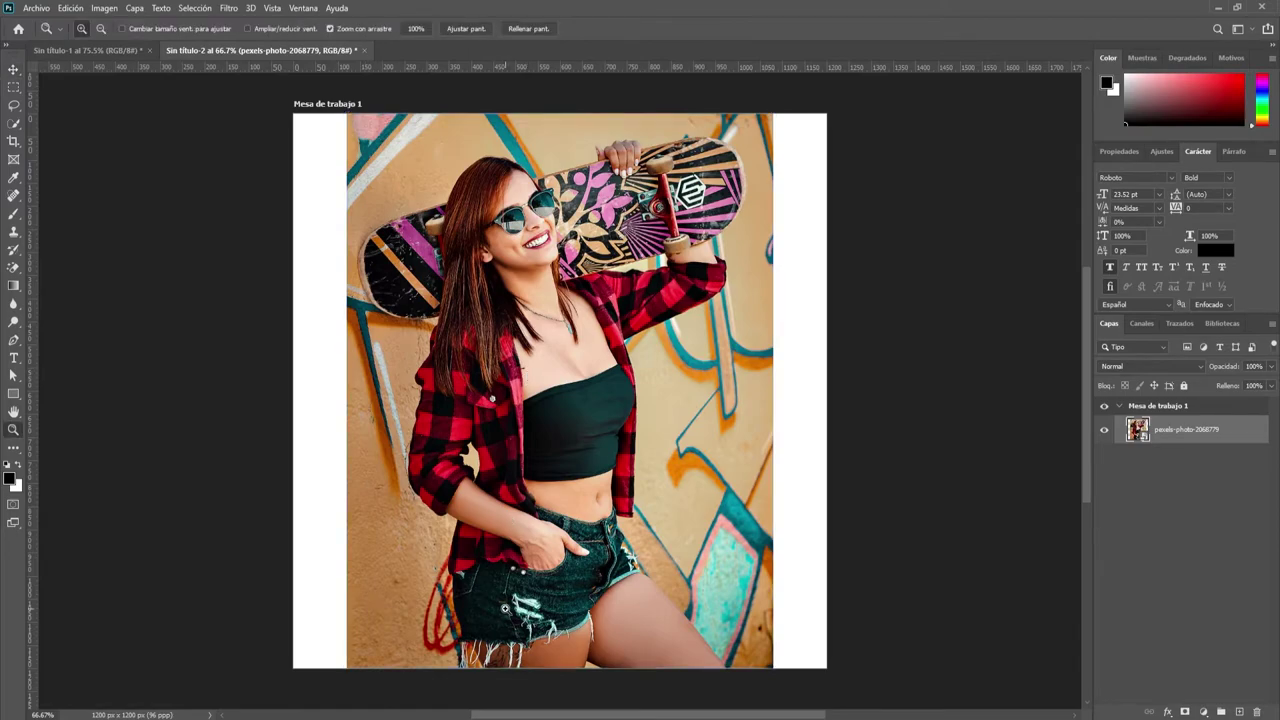
click(505, 515)
drag(450, 207, 540, 210)
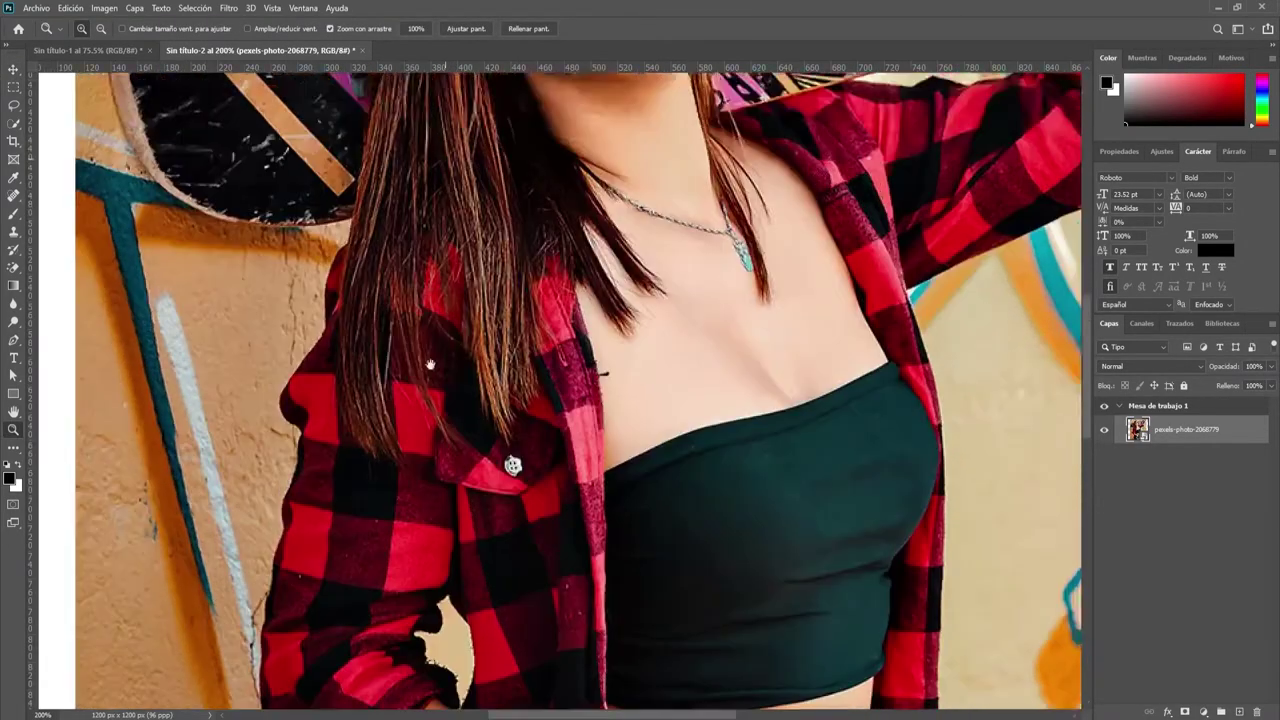
drag(455, 100, 471, 401)
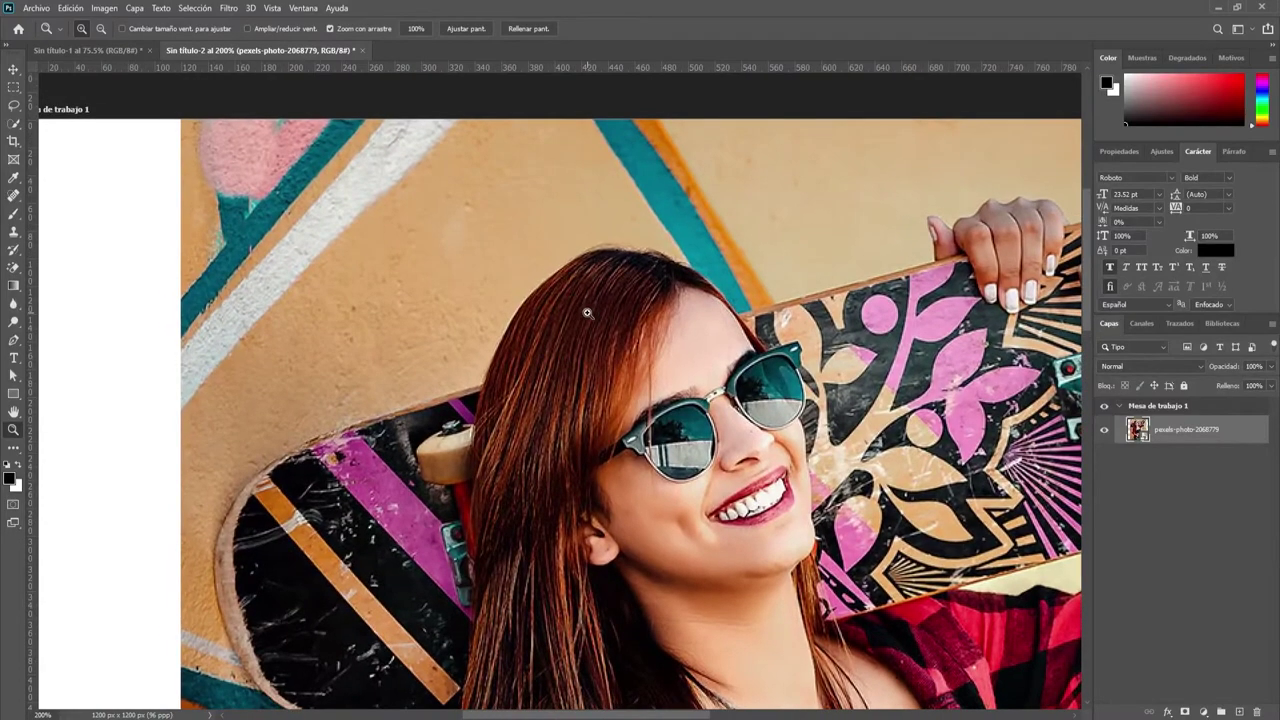
click(592, 302)
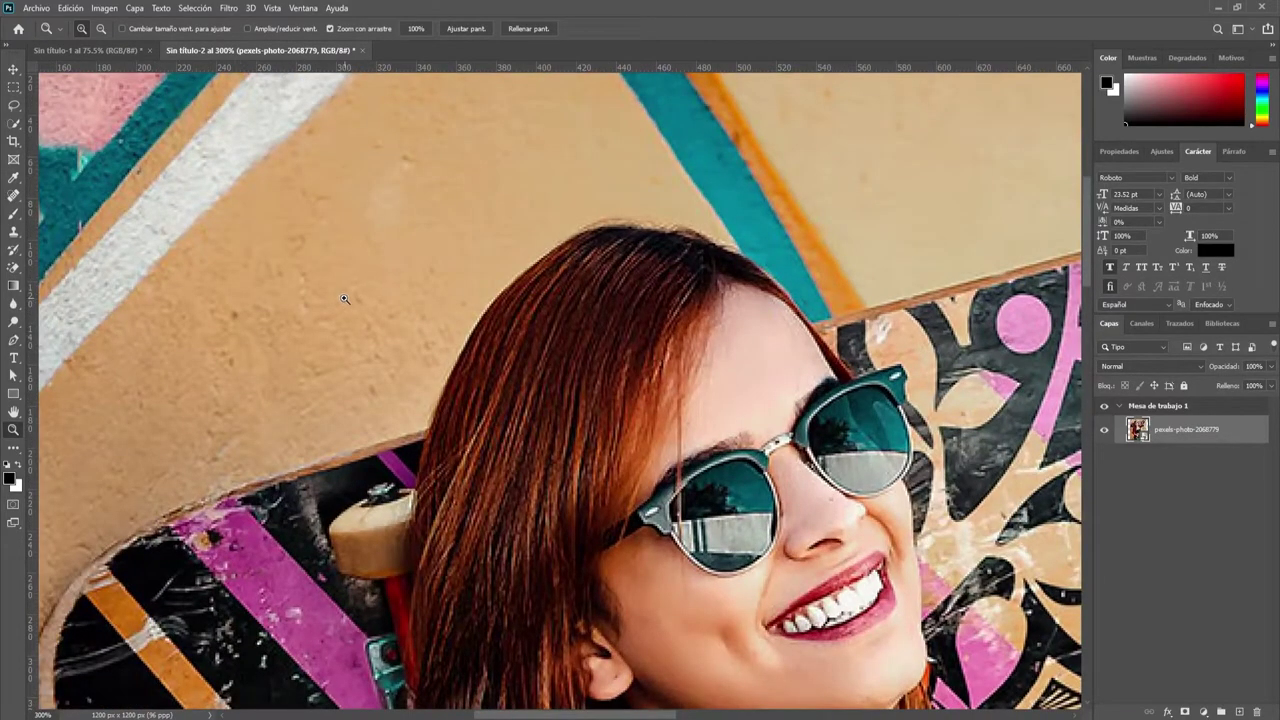
click(13, 340)
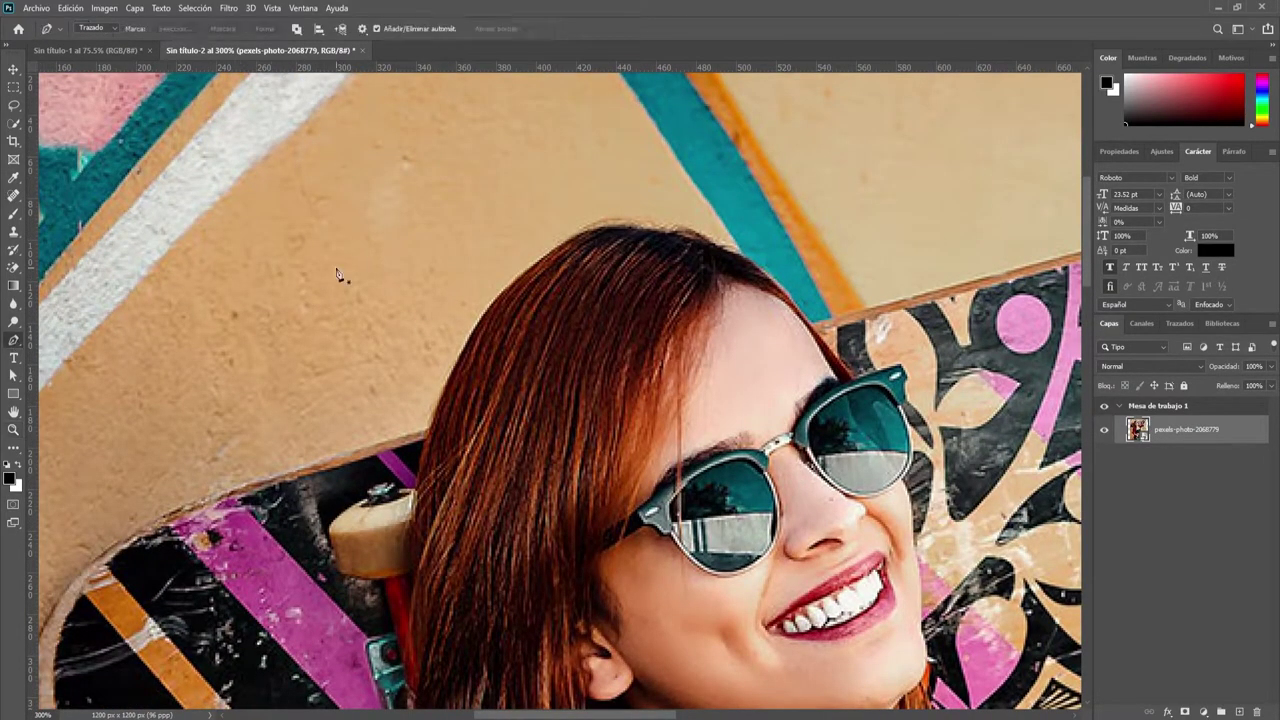
click(114, 28)
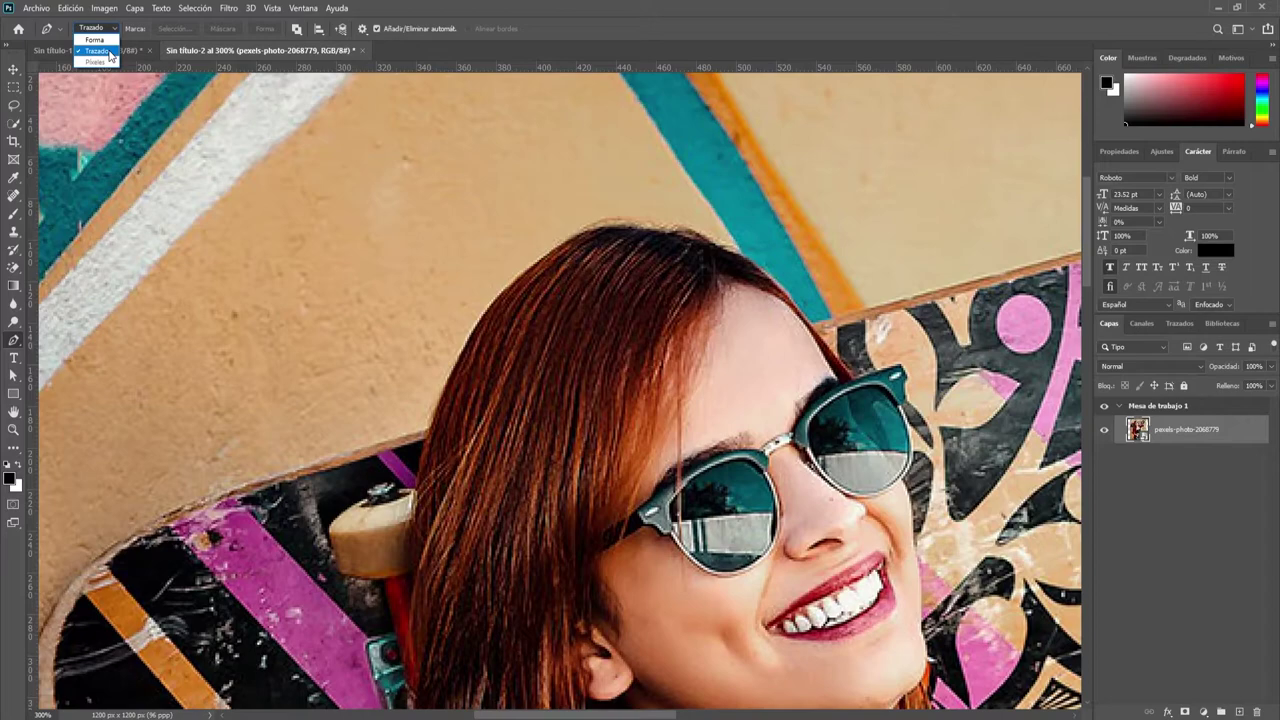
Step: Trace the Pen path from the top of her hair around the skateboard's edges
click(597, 232)
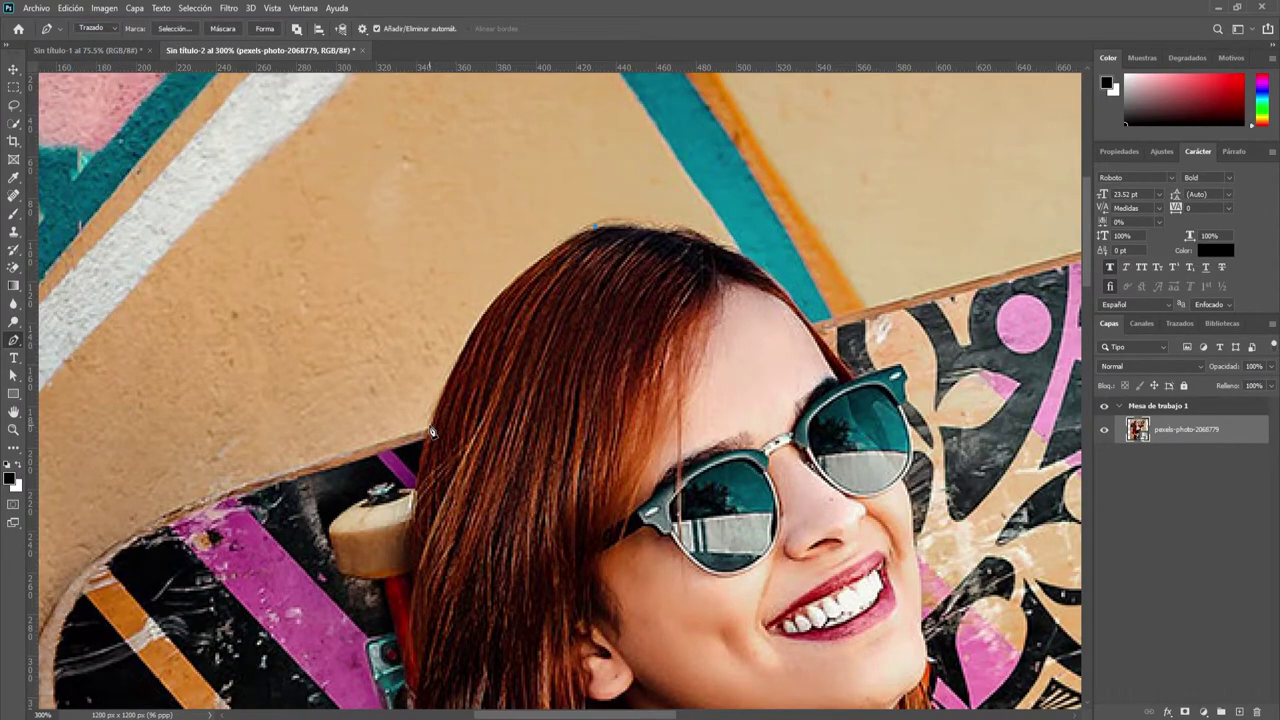
drag(431, 430, 376, 600)
drag(359, 531, 688, 343)
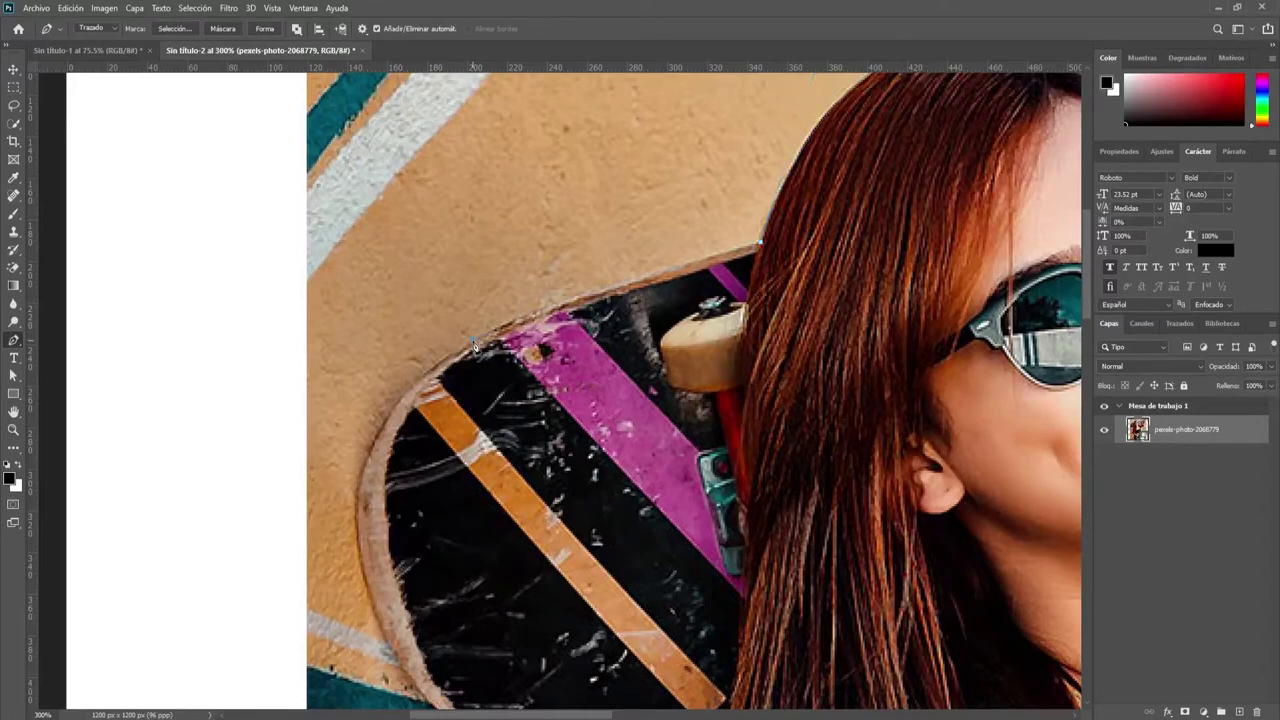
drag(443, 364, 412, 378)
drag(426, 428, 423, 200)
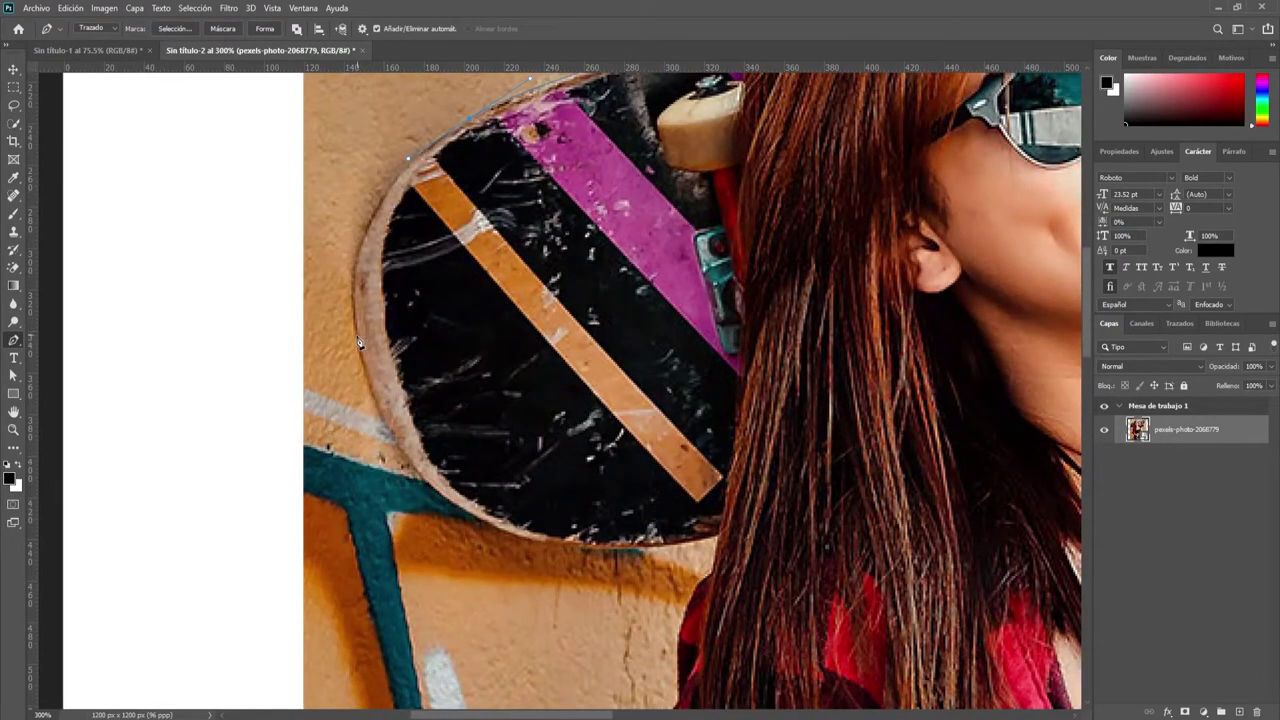
mouse_move(359, 344)
mouse_down()
mouse_move(363, 448)
mouse_move(381, 465)
mouse_up()
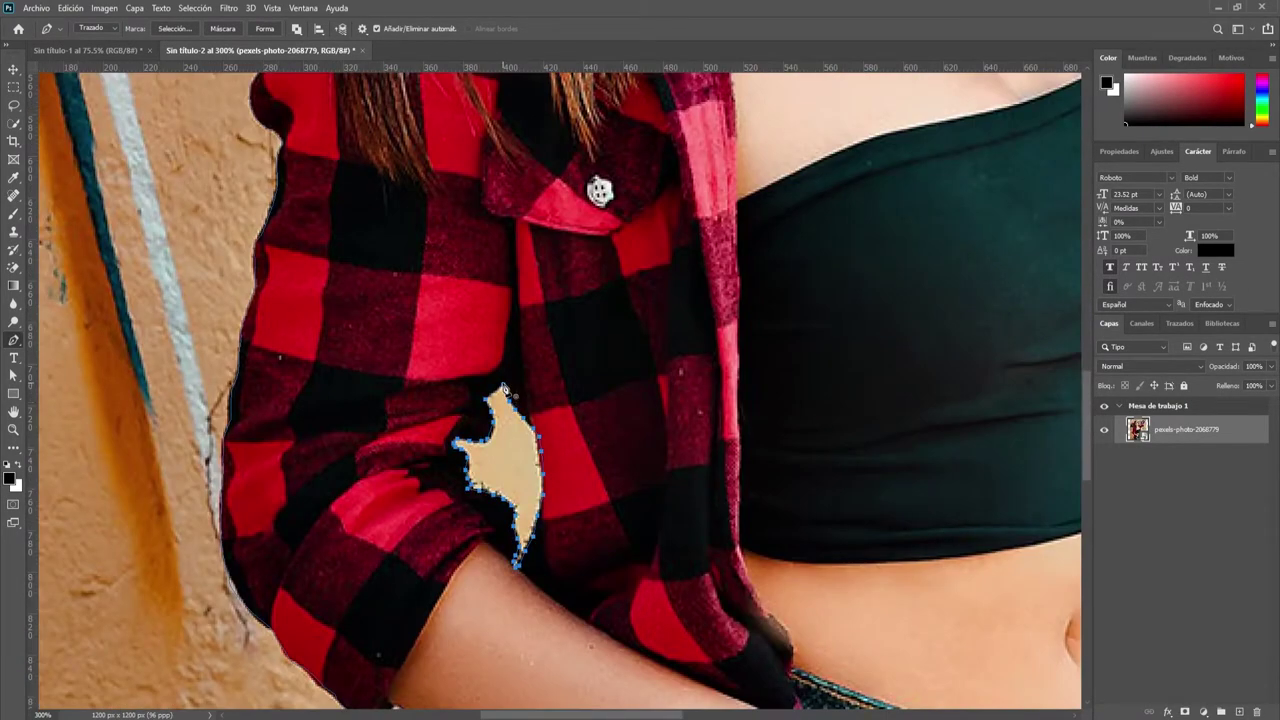
mouse_move(580, 371)
mouse_down()
mouse_move(491, 294)
mouse_move(480, 242)
mouse_move(629, 423)
mouse_up()
Step: Zoom out to the whole figure and select every path anchor with Selección directa
key(z)
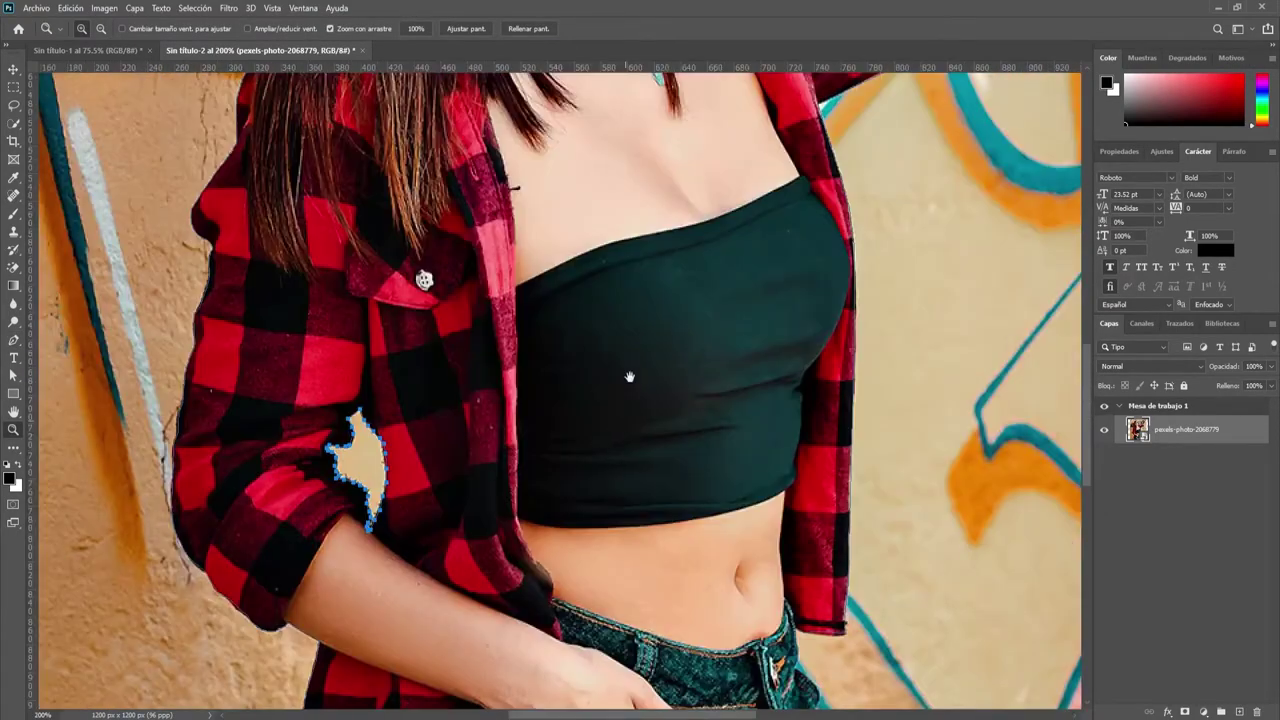
alt+click(649, 228)
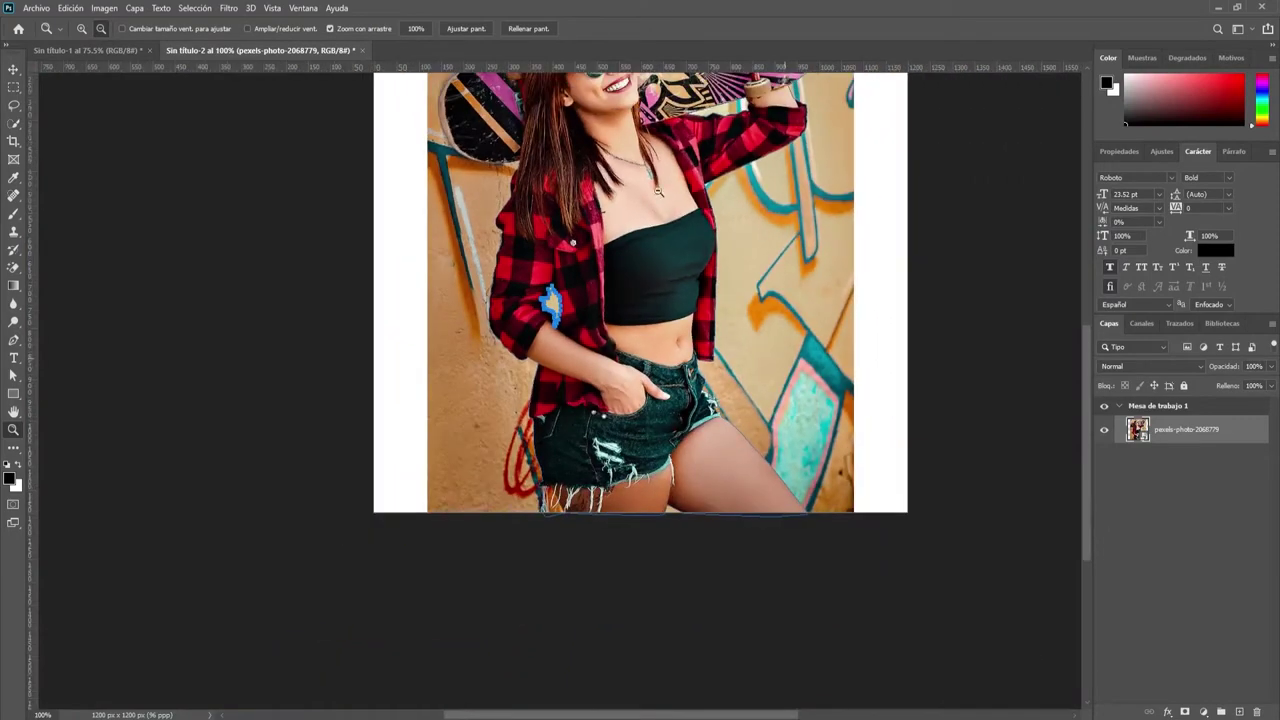
scroll(605, 411, up, 2)
scroll(605, 411, up, 2)
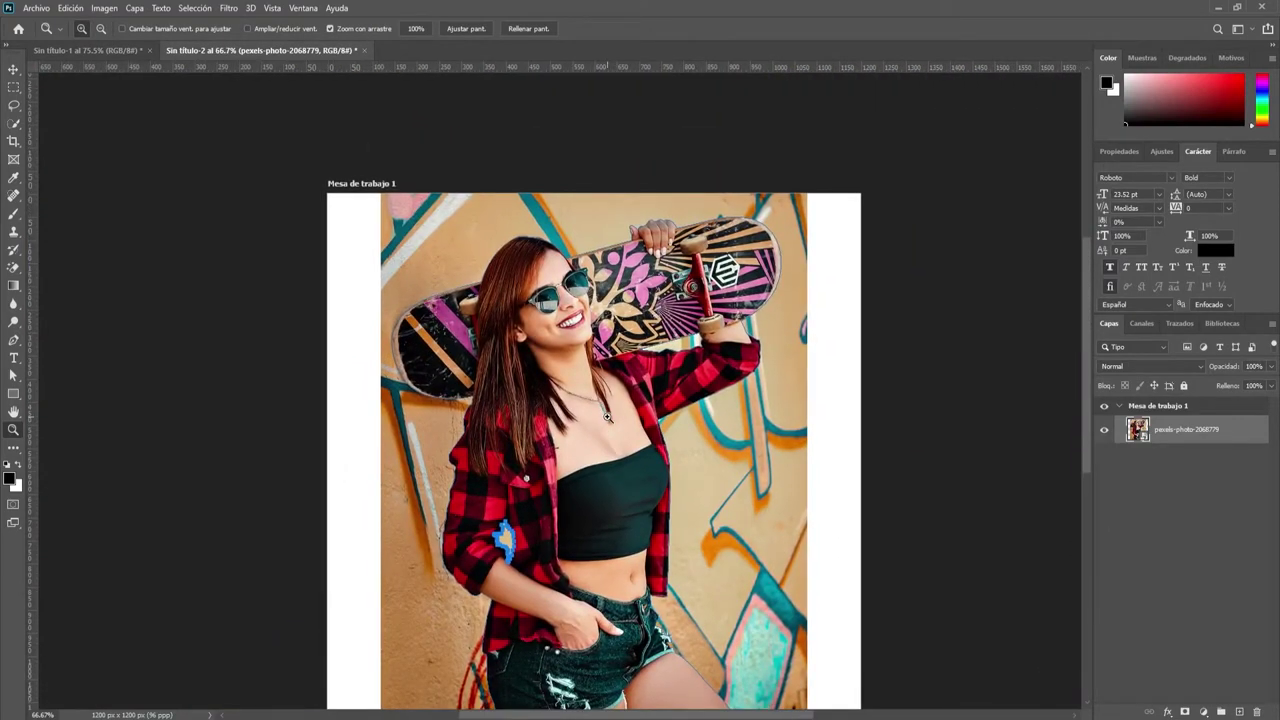
key(v)
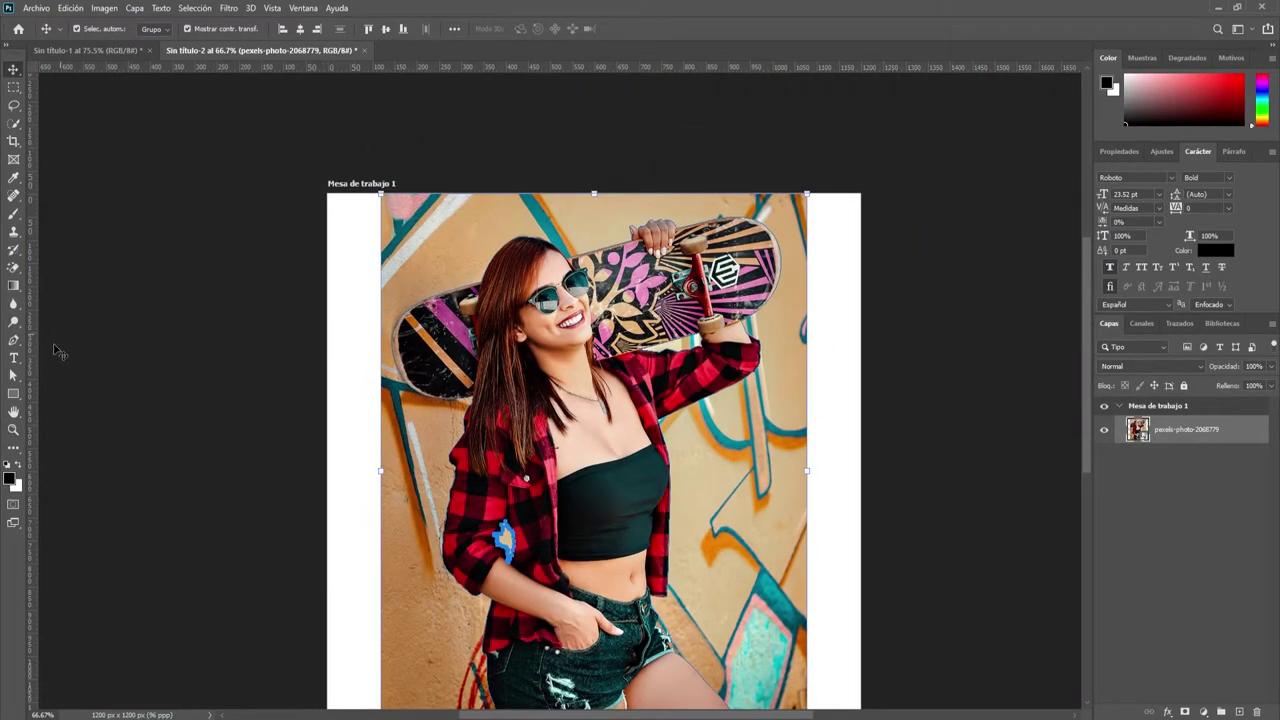
drag(15, 376, 80, 391)
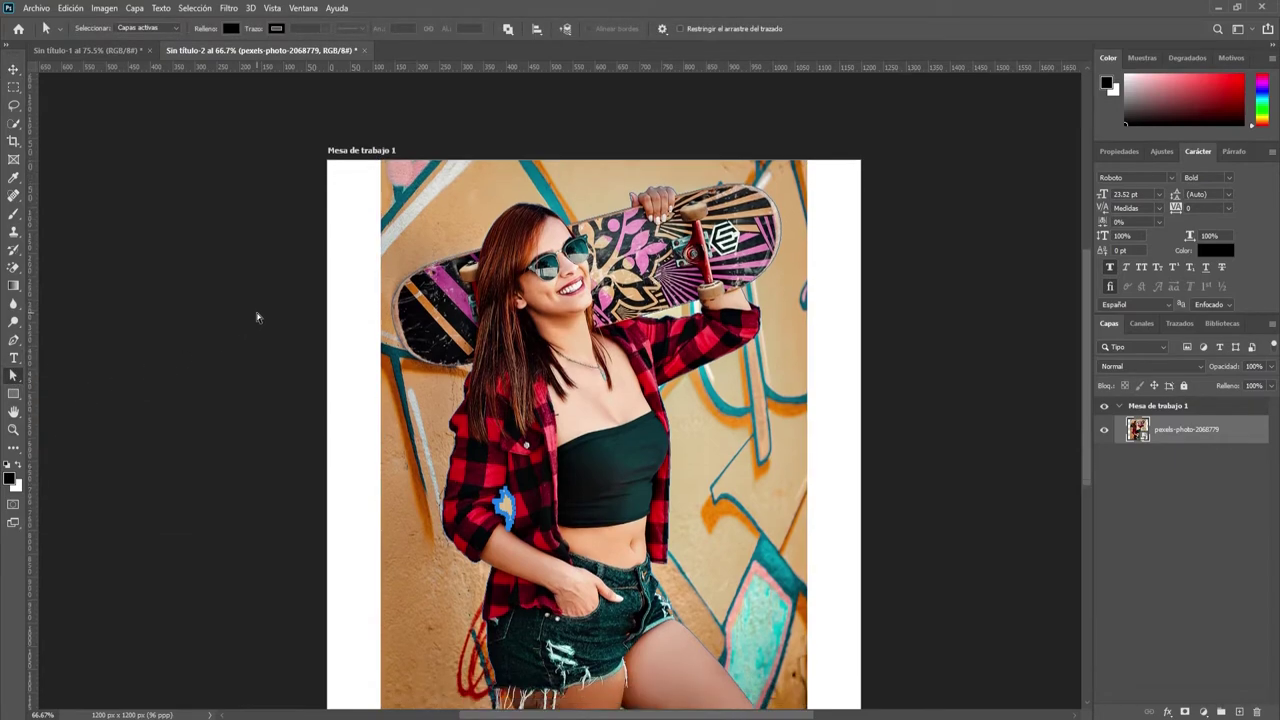
scroll(256, 317, down, 2)
drag(296, 102, 954, 707)
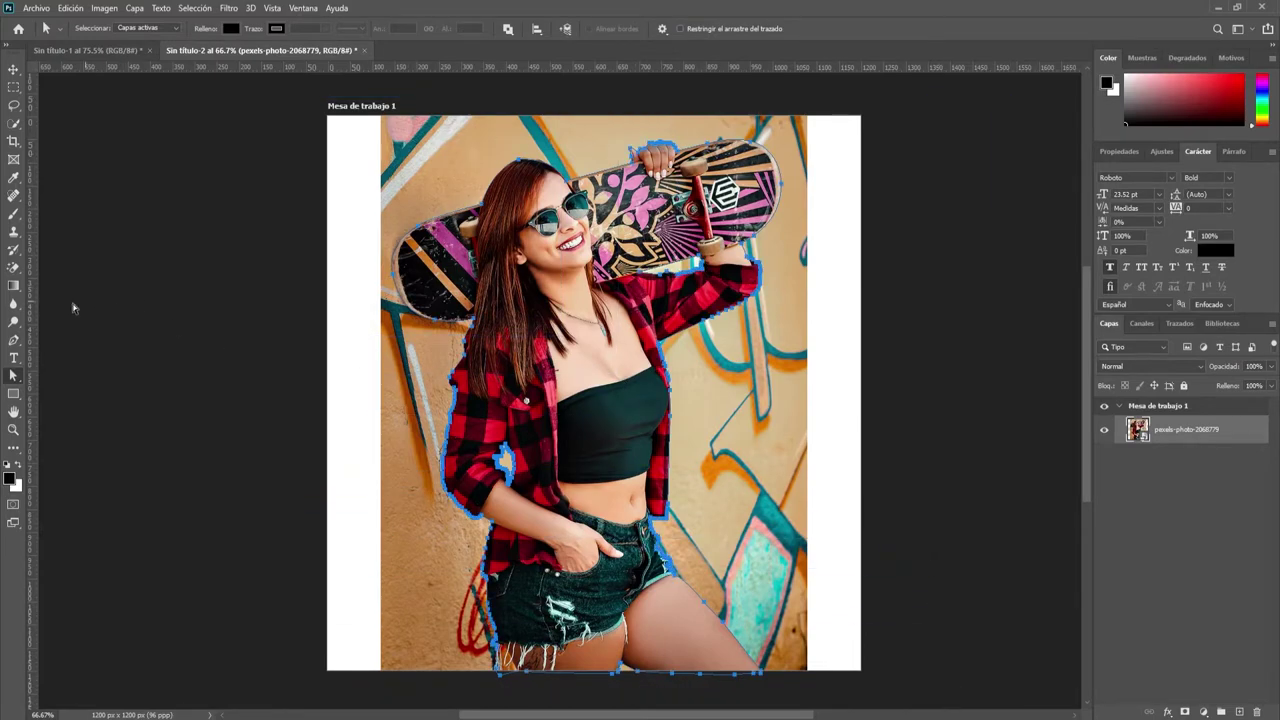
key(p)
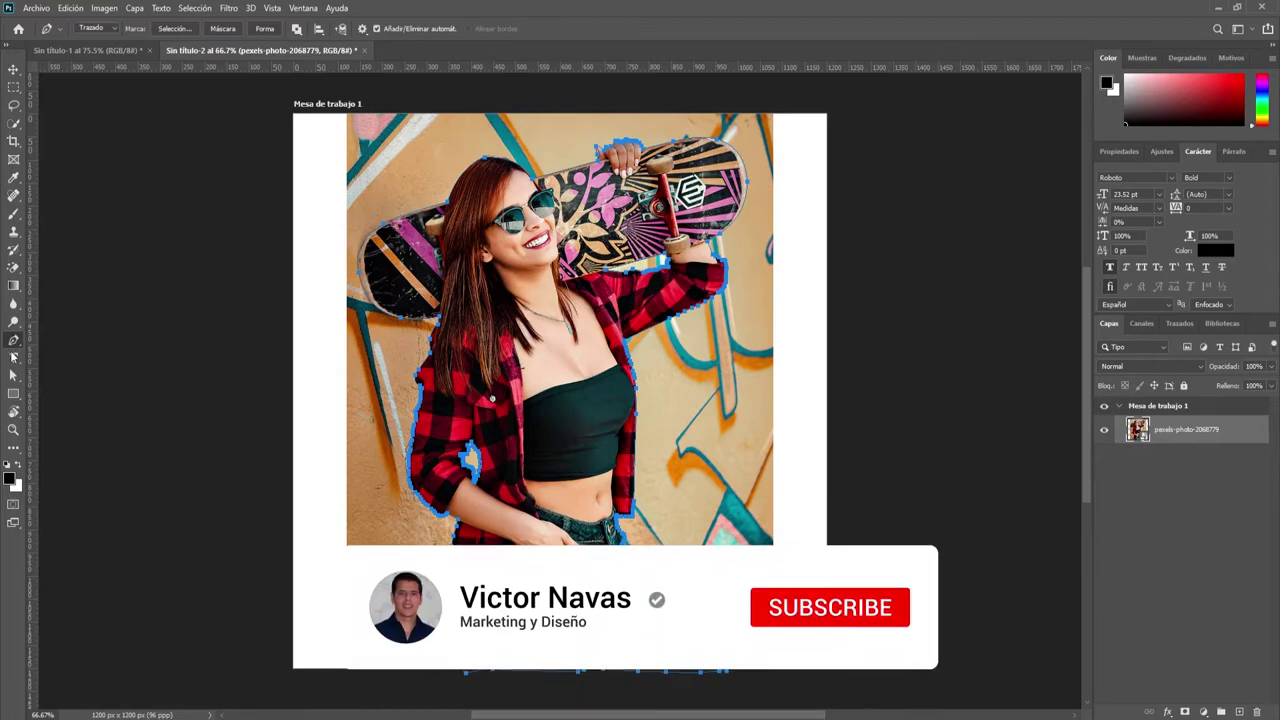
Step: Turn the path into a selection, copy it to Capa 1, and hide the original photo
click(173, 28)
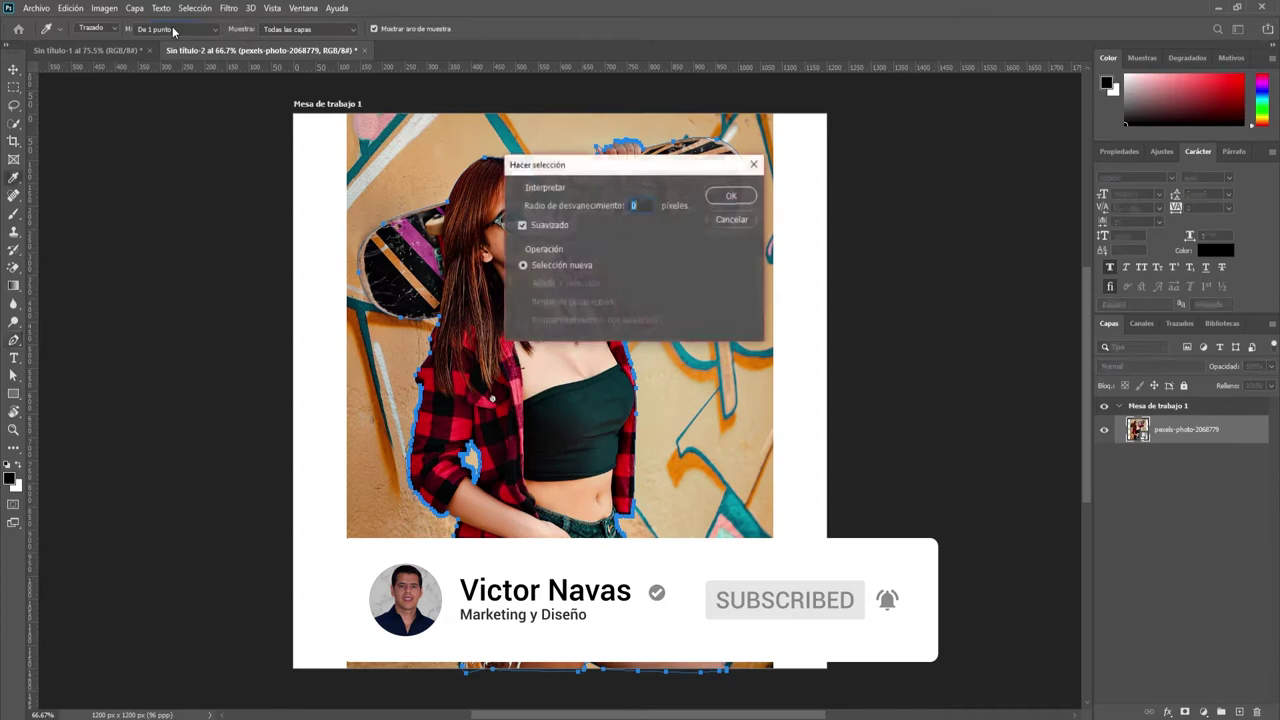
click(735, 196)
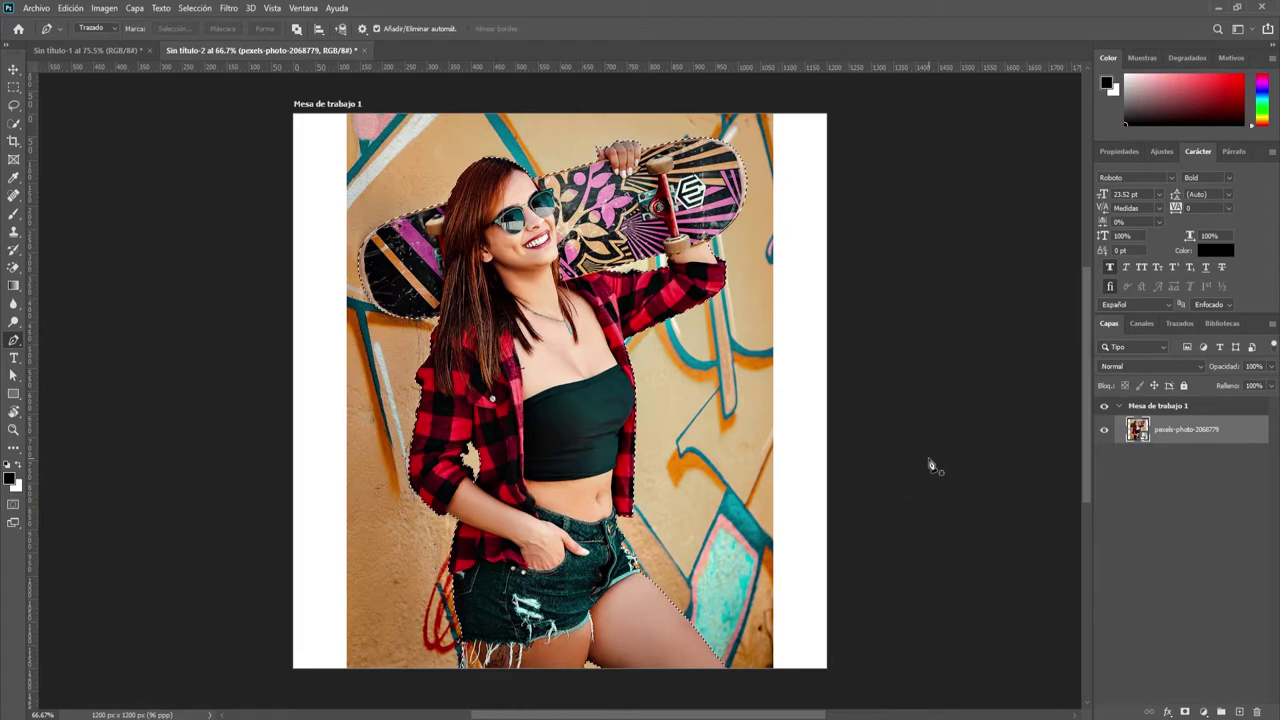
key(ctrl+j)
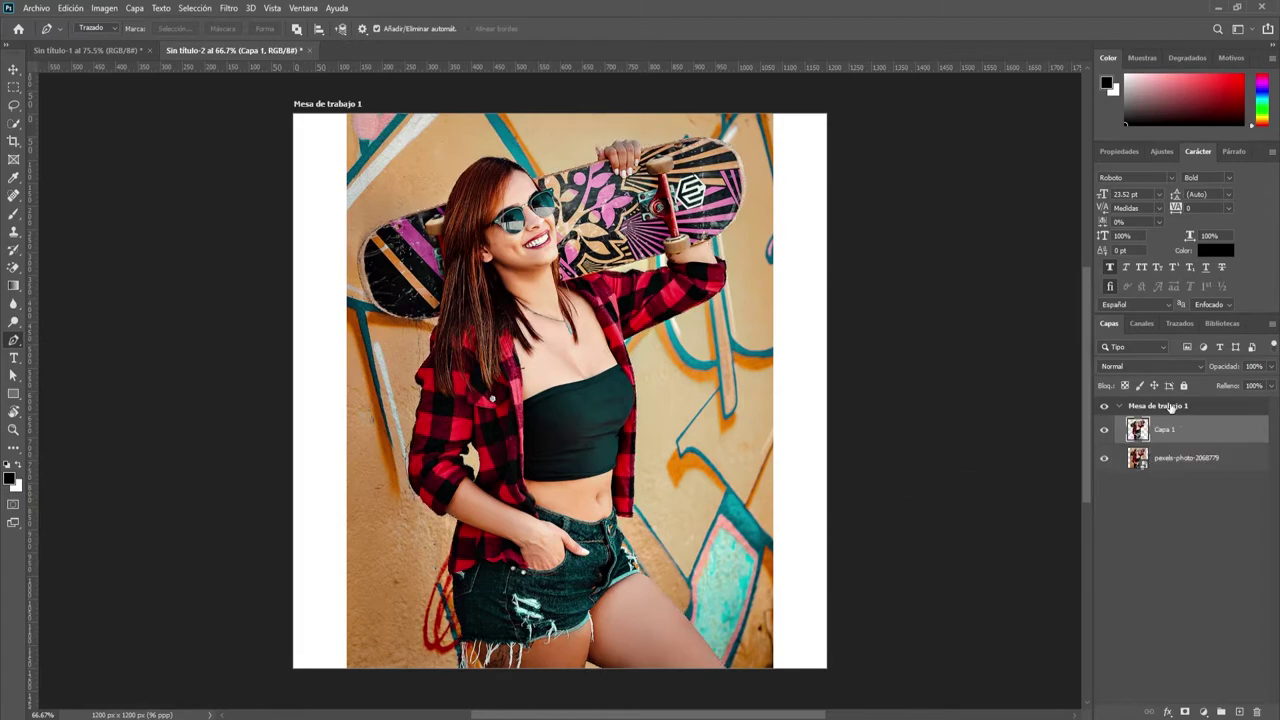
click(1104, 458)
key(v)
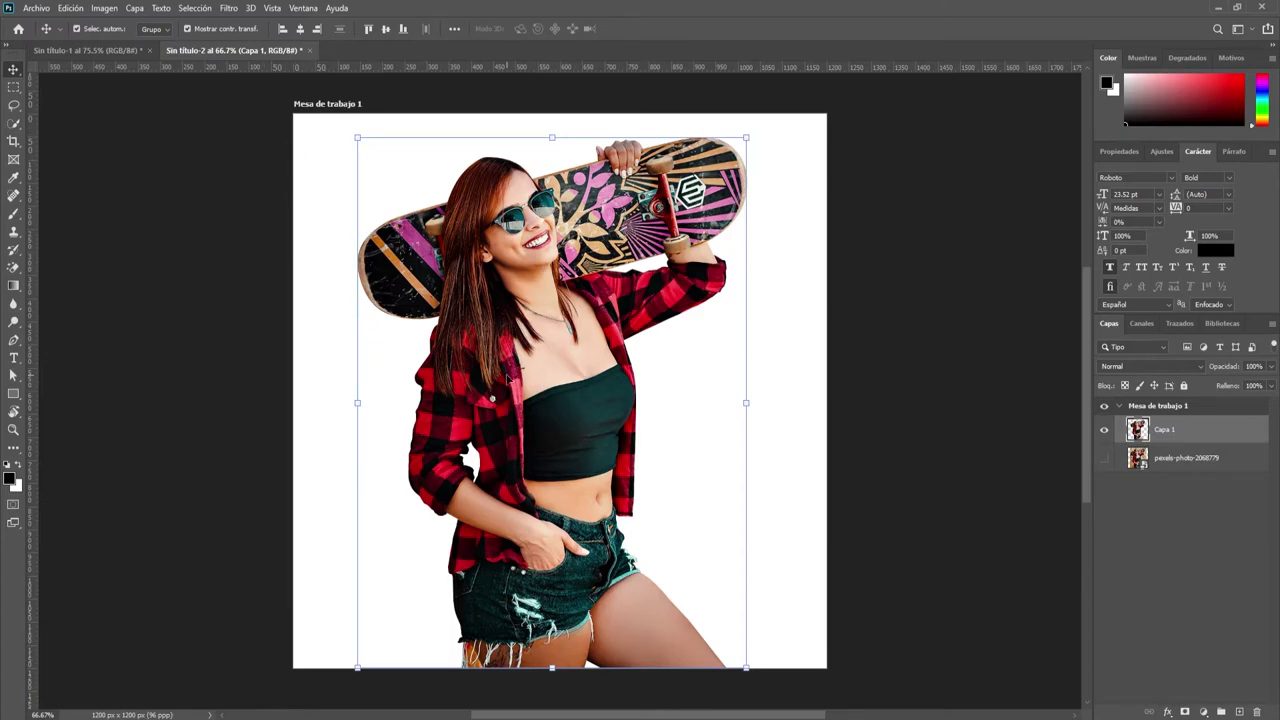
Step: Place pintura-chorreada as an embedded image and move its layer below Capa 1
click(45, 11)
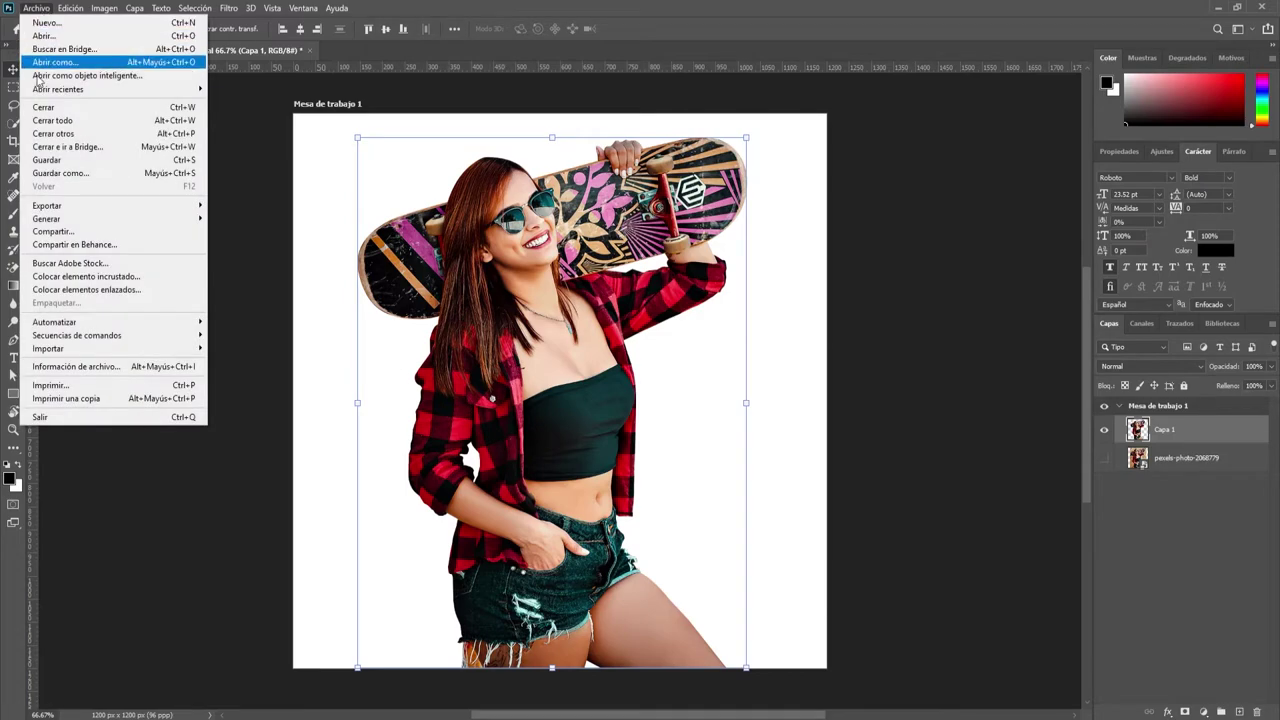
click(60, 277)
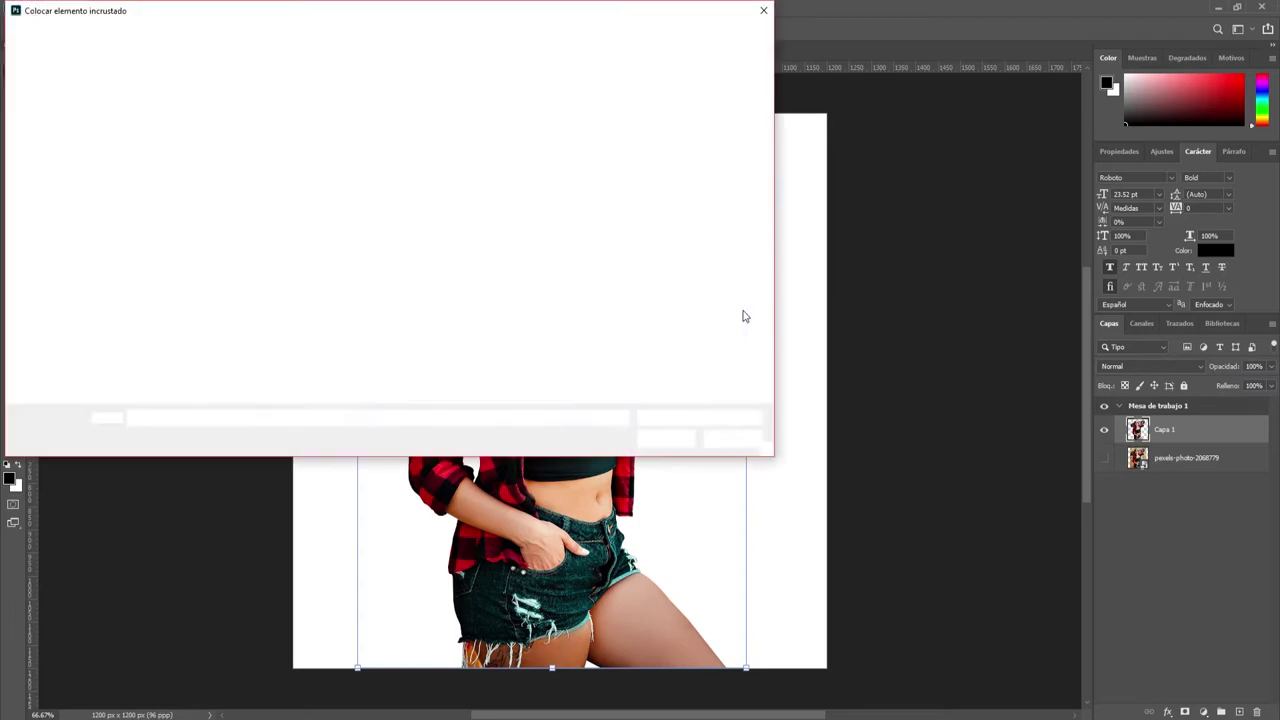
click(447, 118)
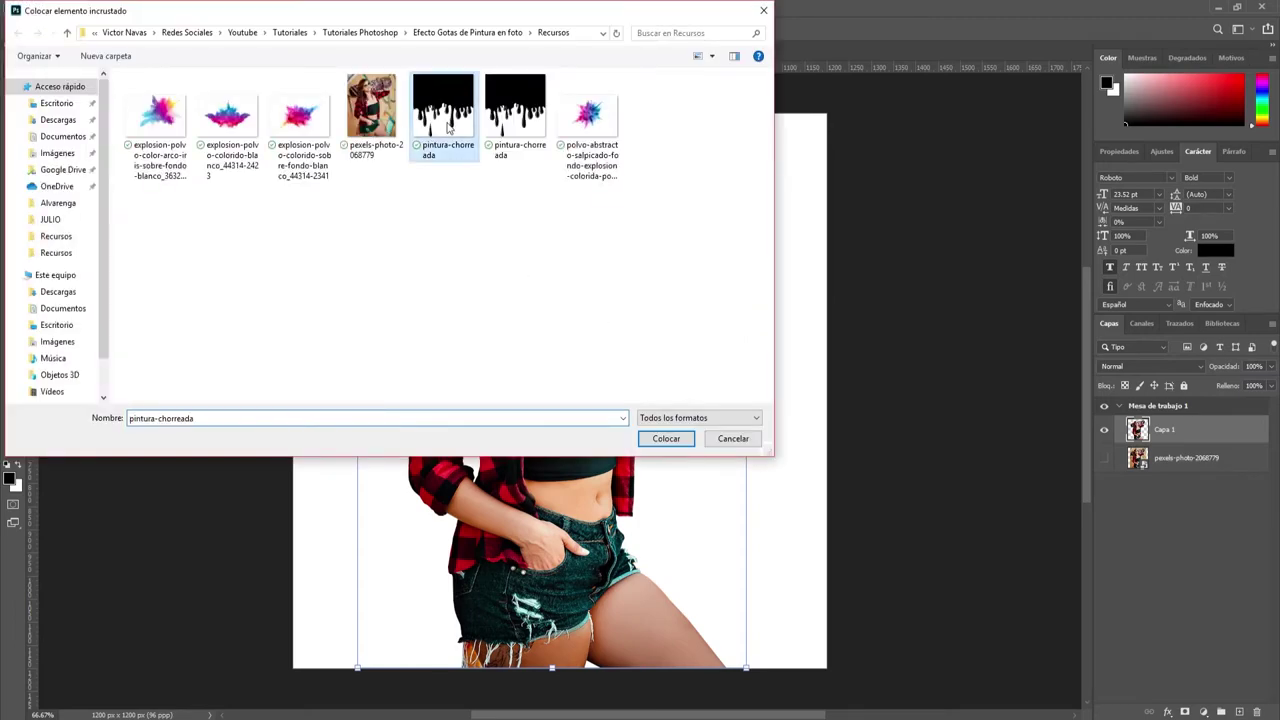
click(666, 438)
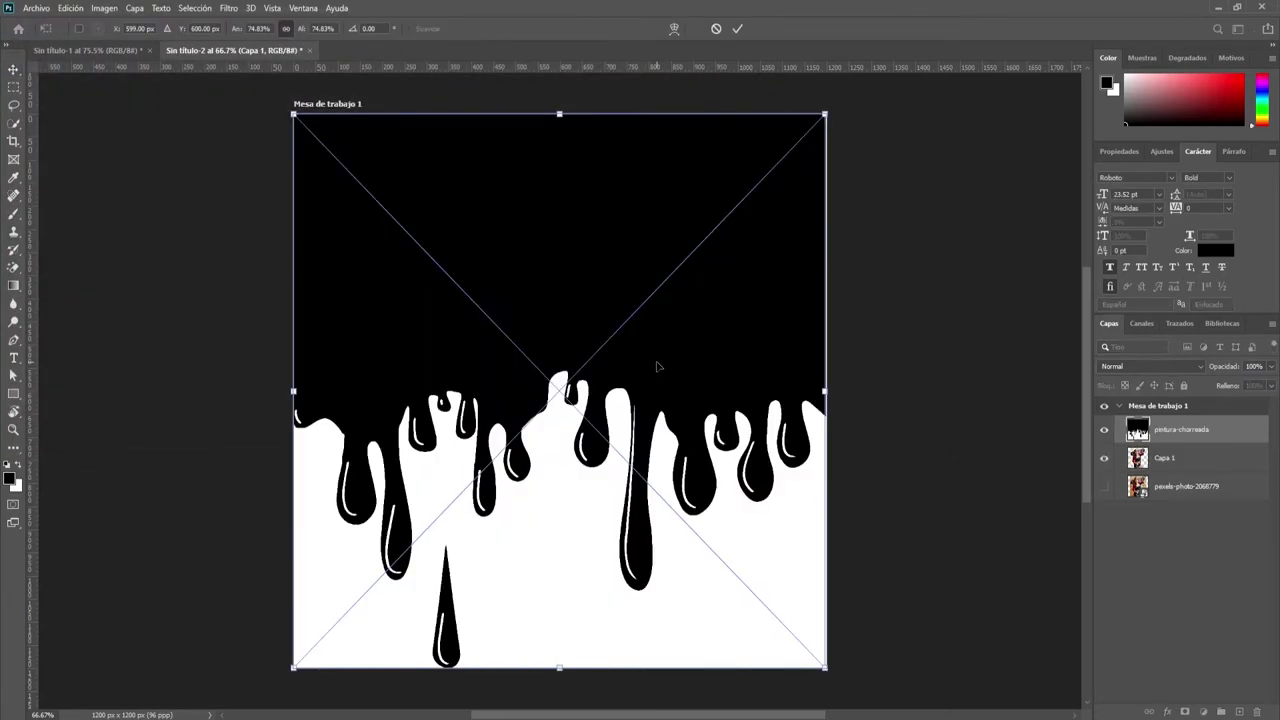
click(738, 30)
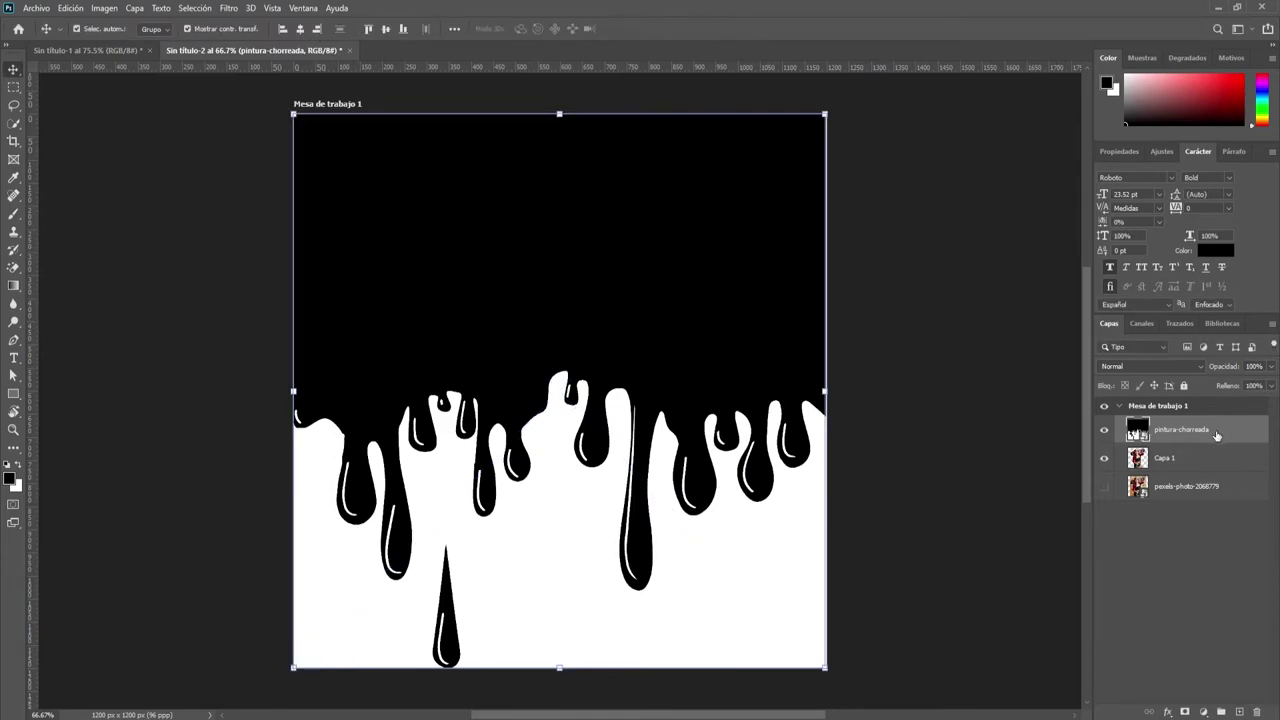
drag(1229, 436, 1219, 468)
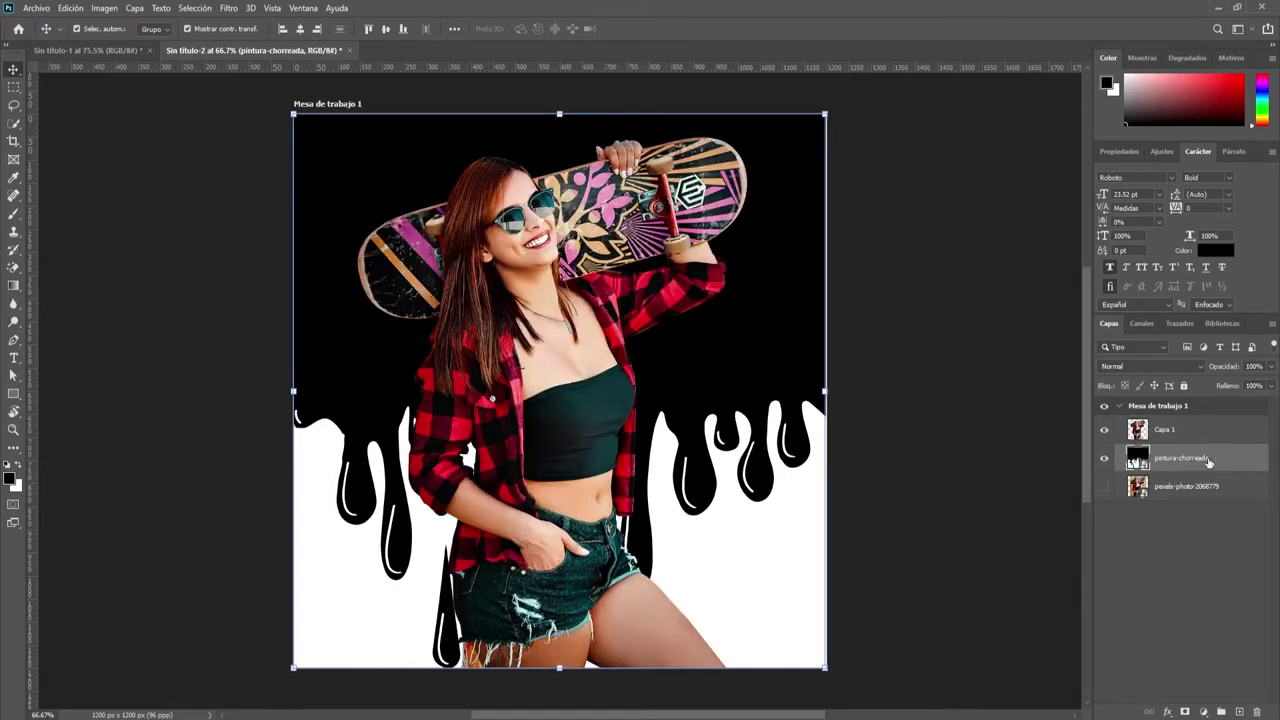
Step: Set pintura-chorreada's blend mode to Aclarar and move it above Capa 1
click(1192, 366)
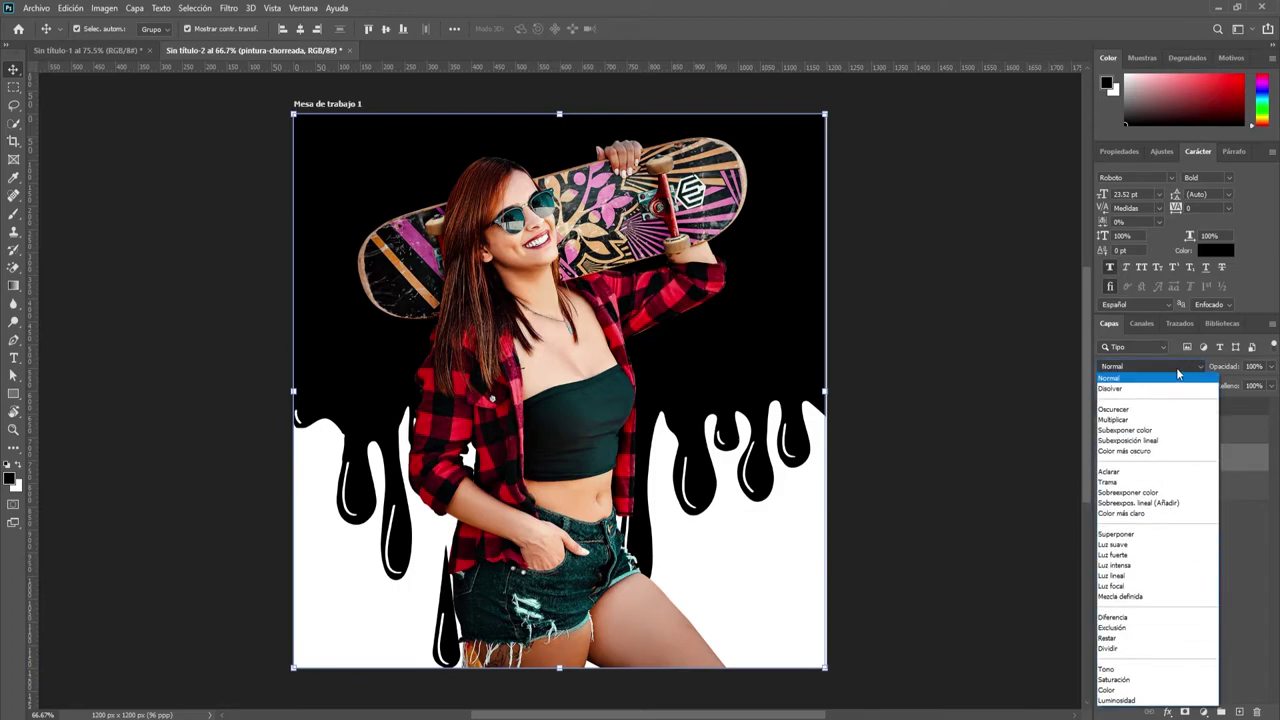
click(1151, 472)
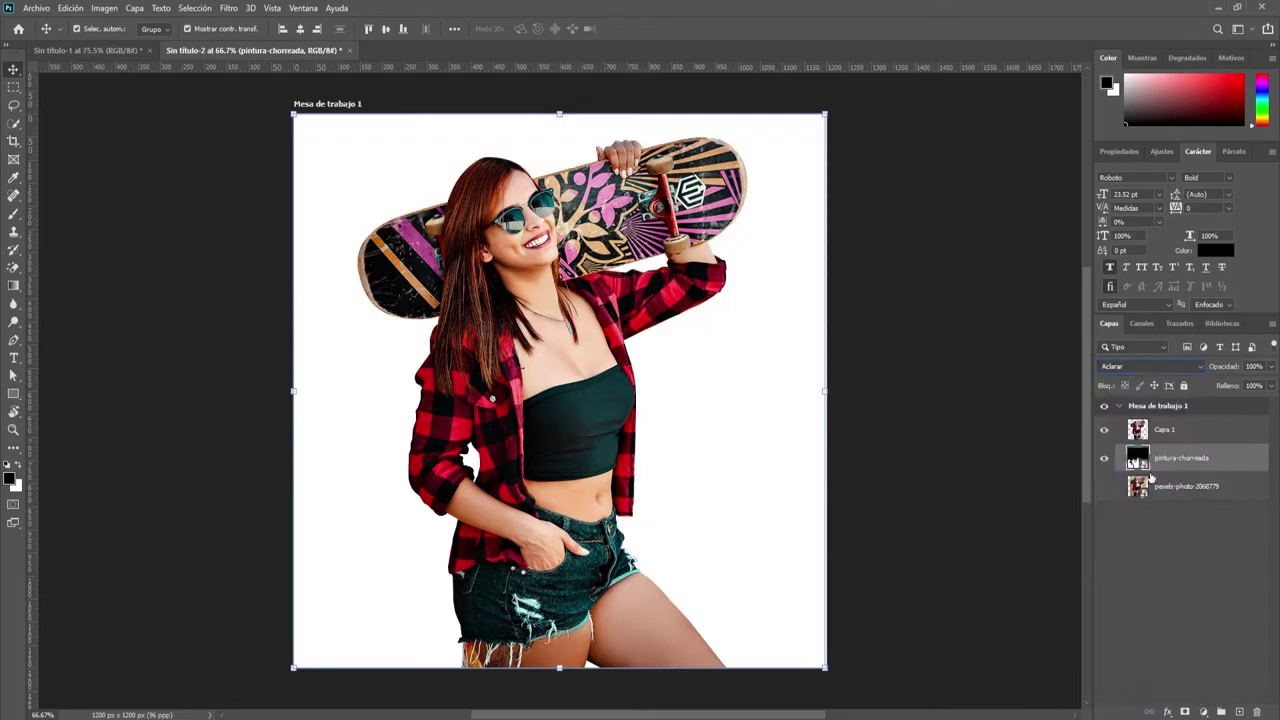
drag(1245, 467, 1233, 428)
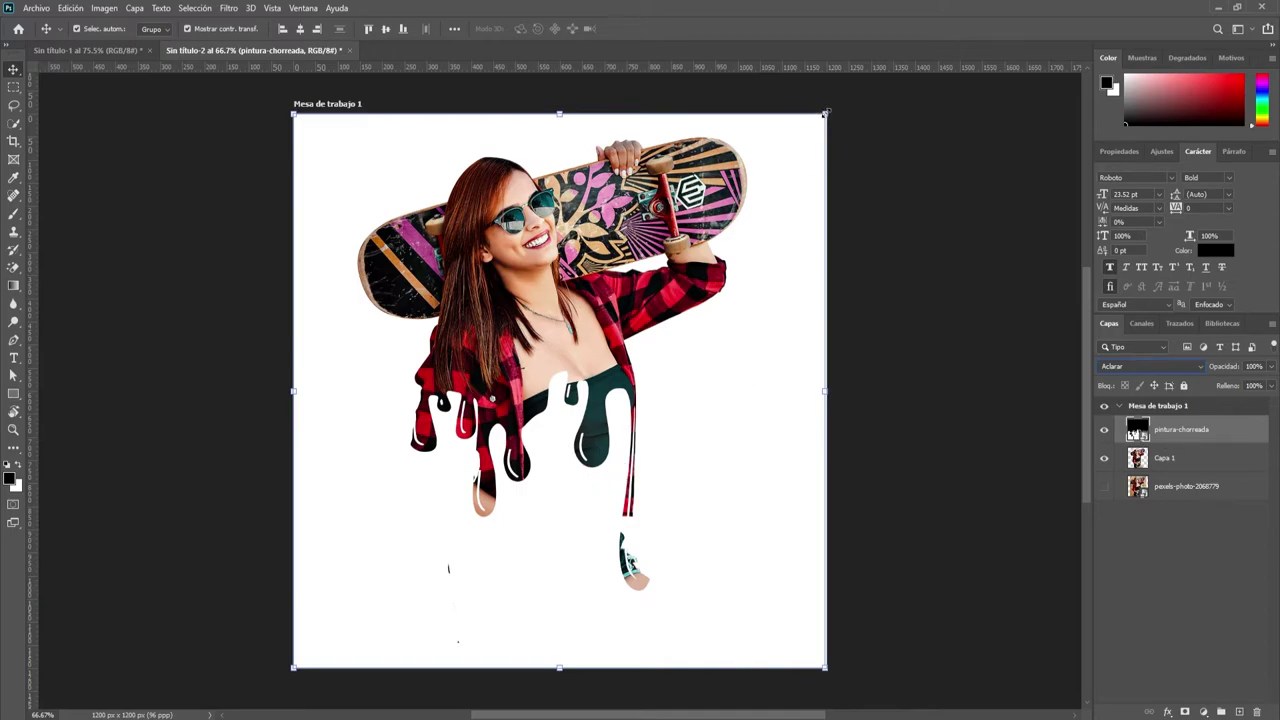
Step: Scale the drip layer down to about 35% and position the drips at the woman's waist
mouse_move(819, 119)
mouse_down()
mouse_move(701, 241)
mouse_move(725, 217)
mouse_move(734, 226)
mouse_move(698, 246)
mouse_up()
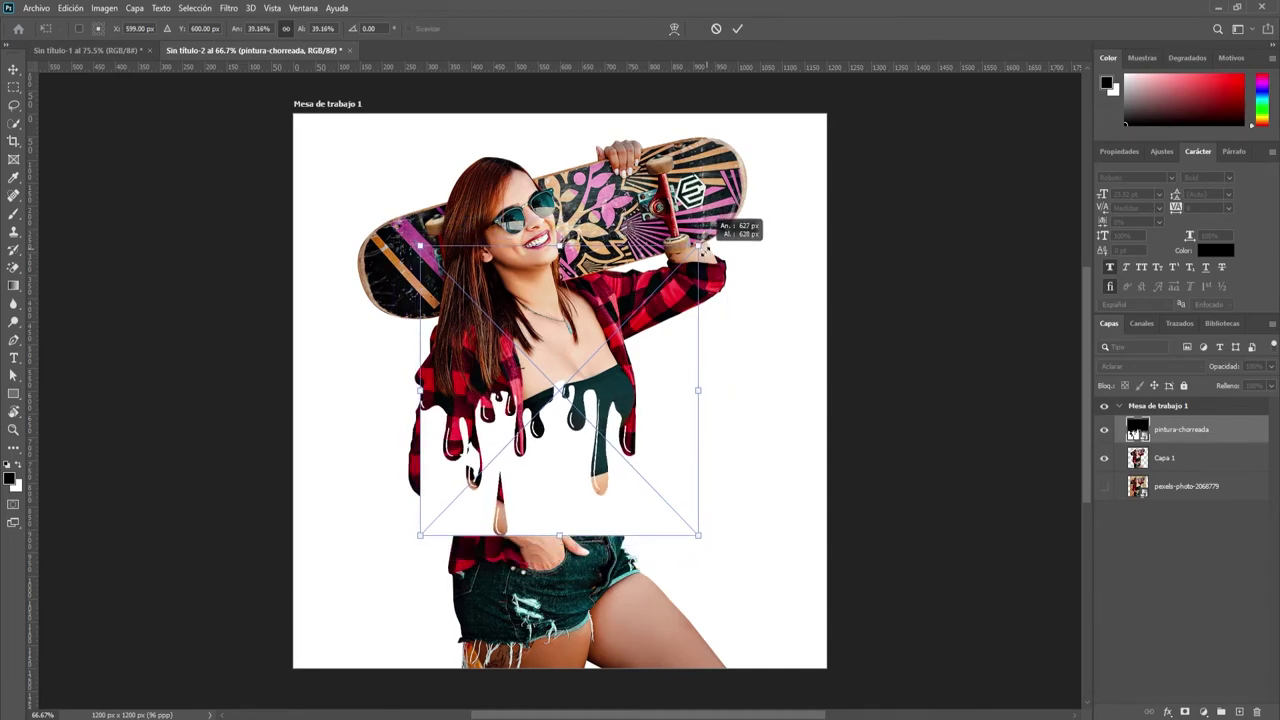
click(739, 28)
mouse_move(556, 490)
mouse_down()
mouse_move(545, 527)
mouse_move(545, 511)
mouse_up()
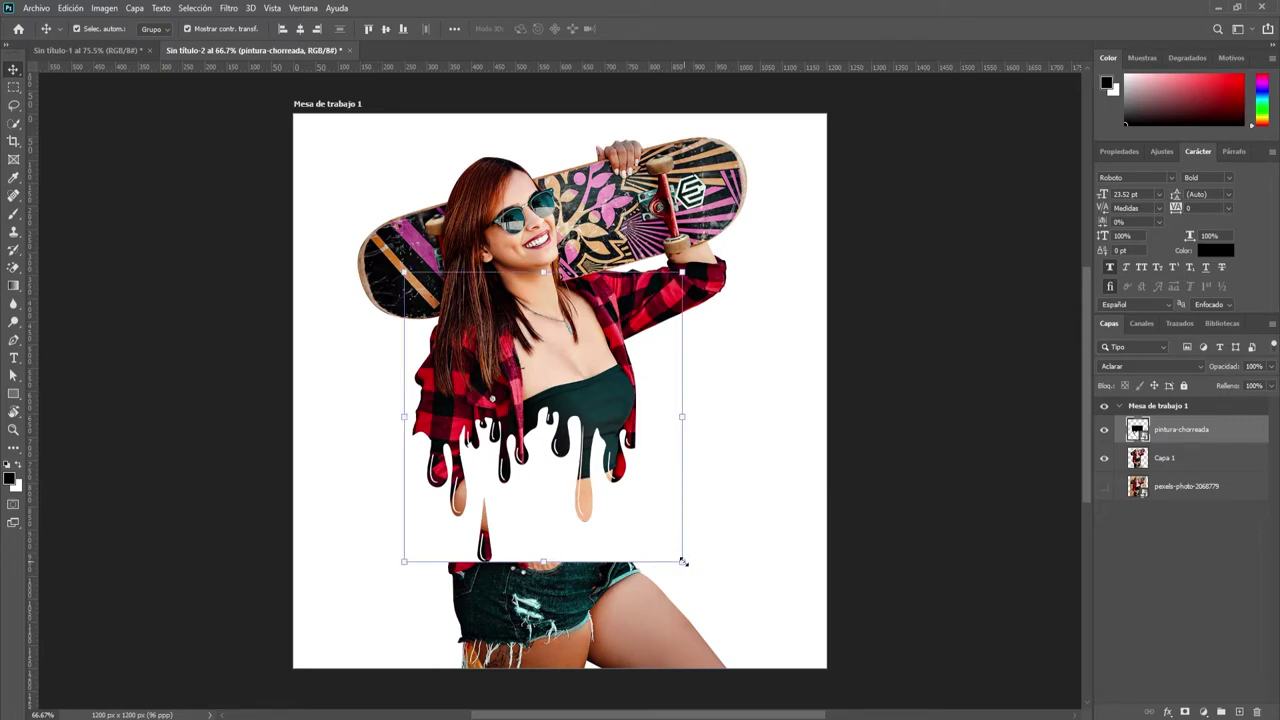
drag(683, 562, 633, 531)
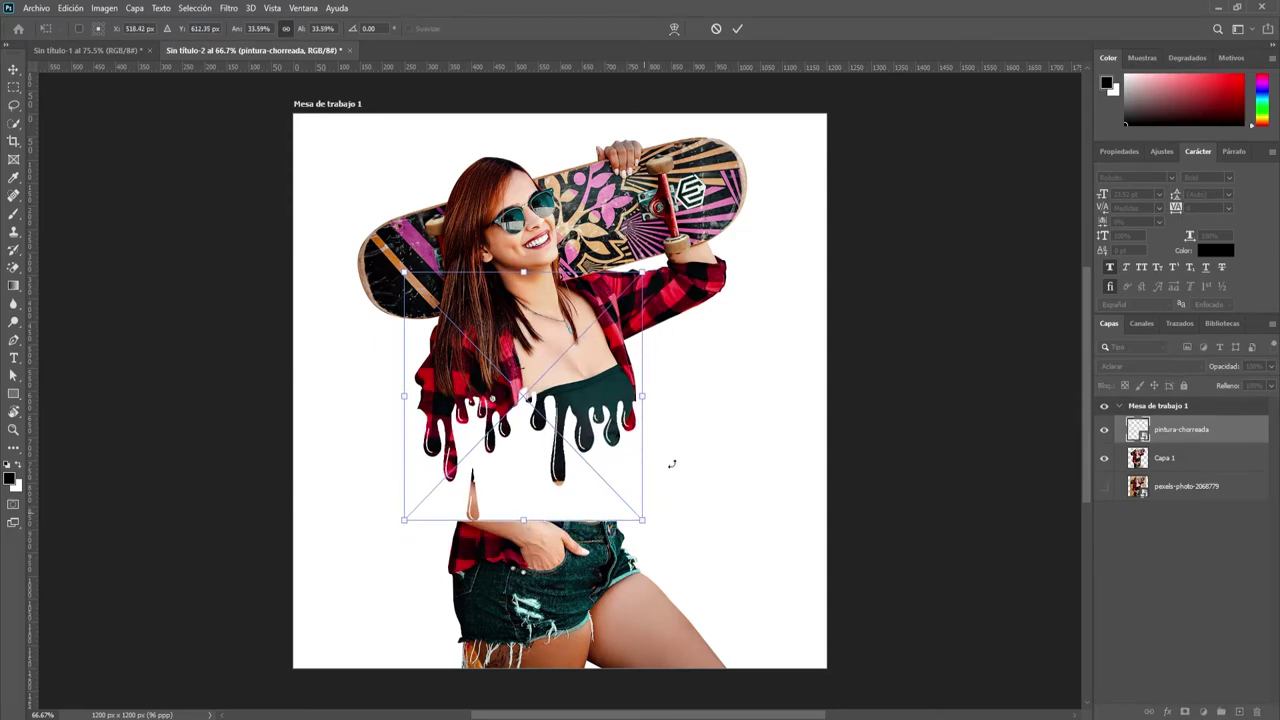
click(737, 29)
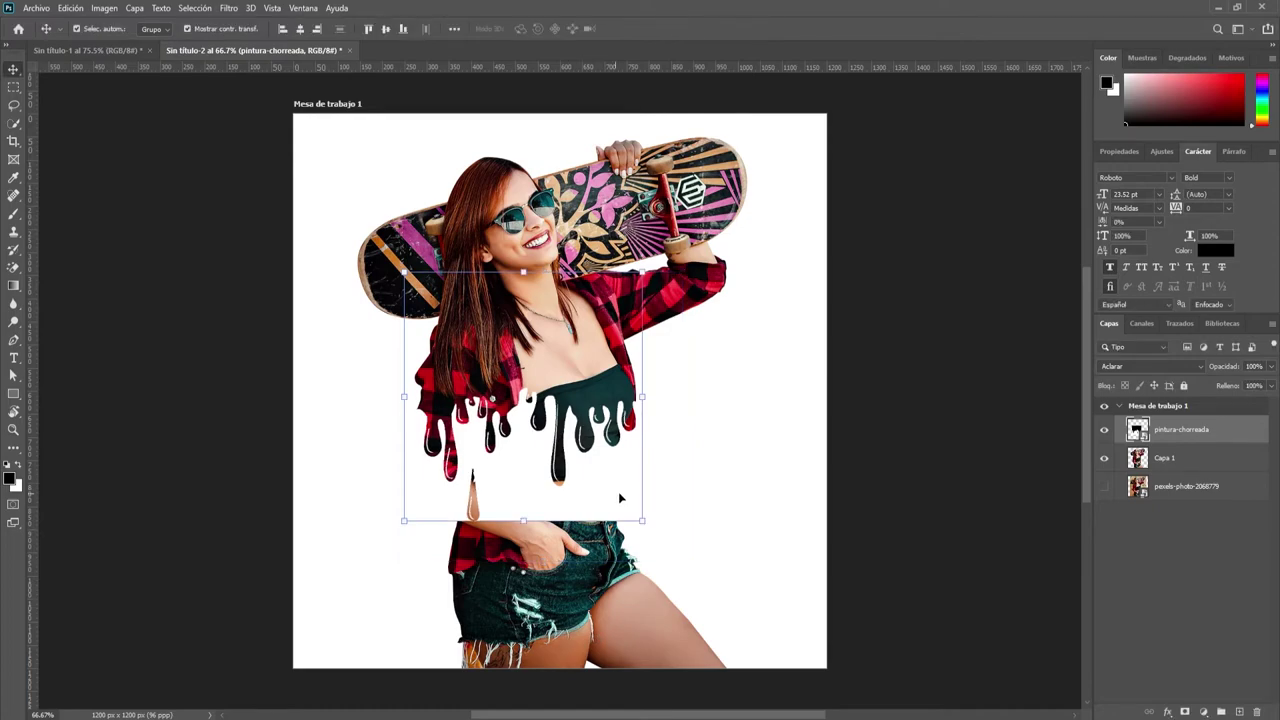
drag(620, 497, 619, 537)
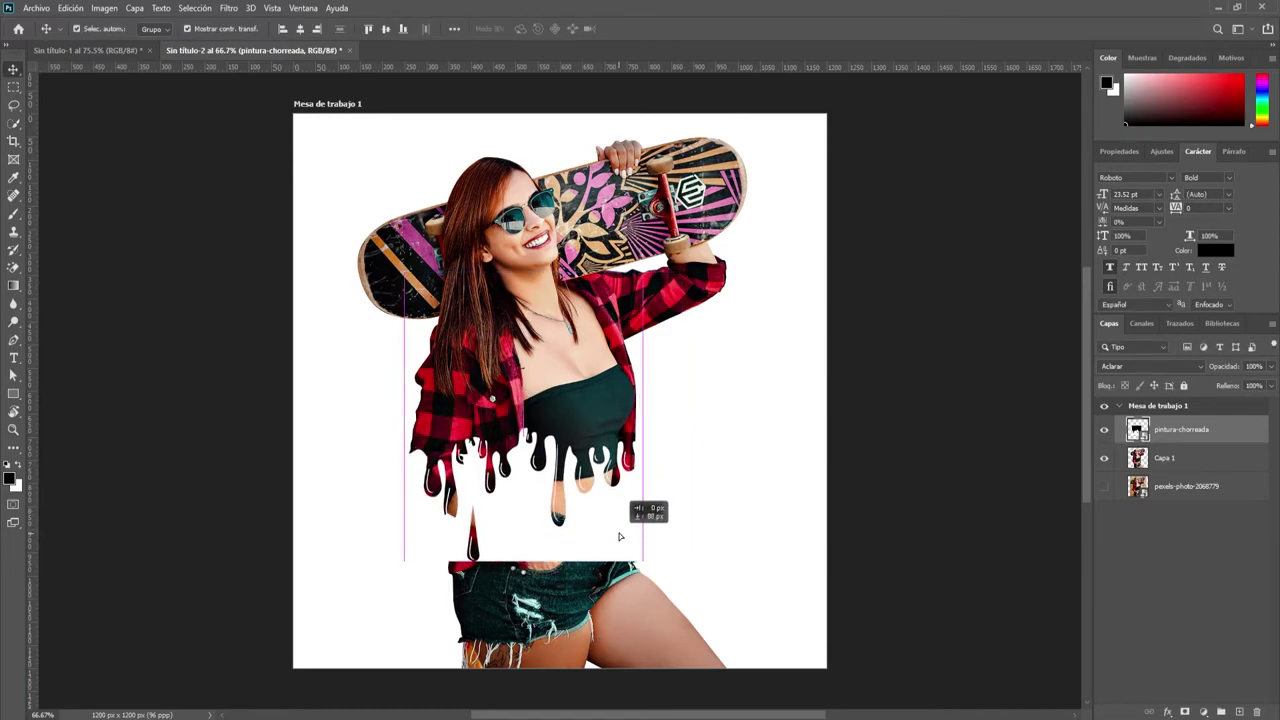
mouse_move(619, 537)
mouse_down()
mouse_move(586, 549)
mouse_move(626, 534)
mouse_up()
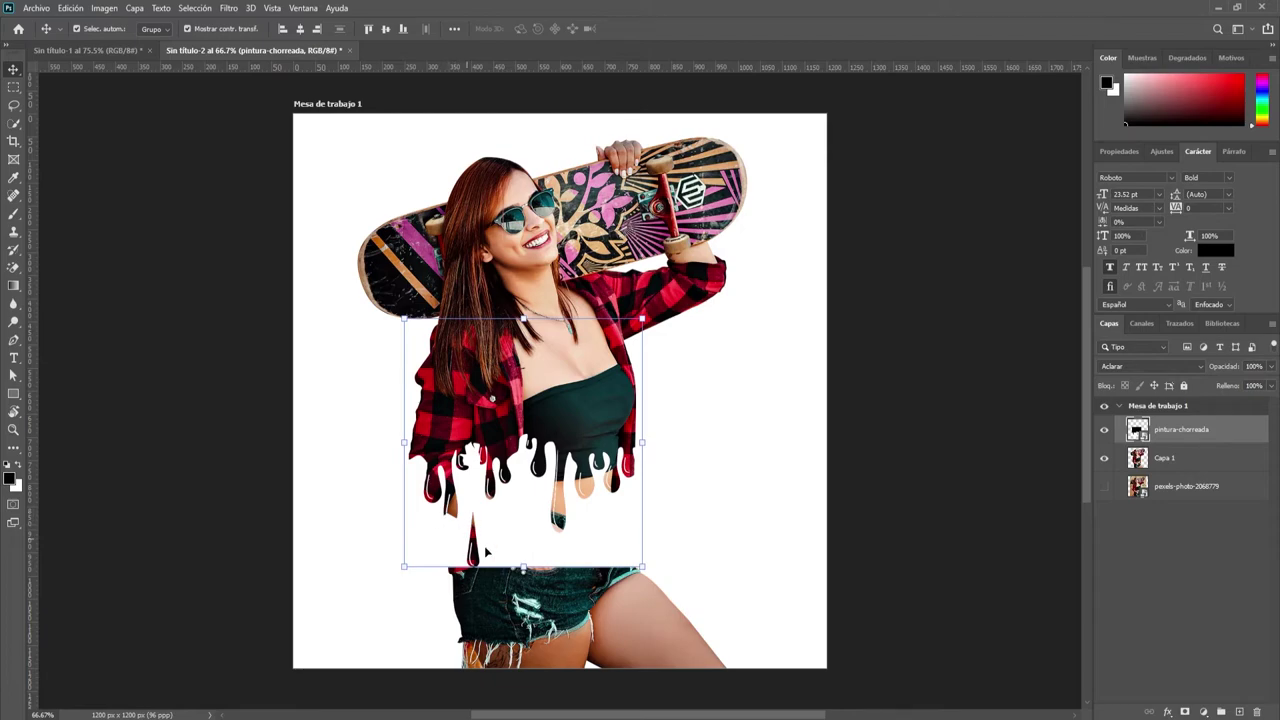
drag(626, 551, 629, 541)
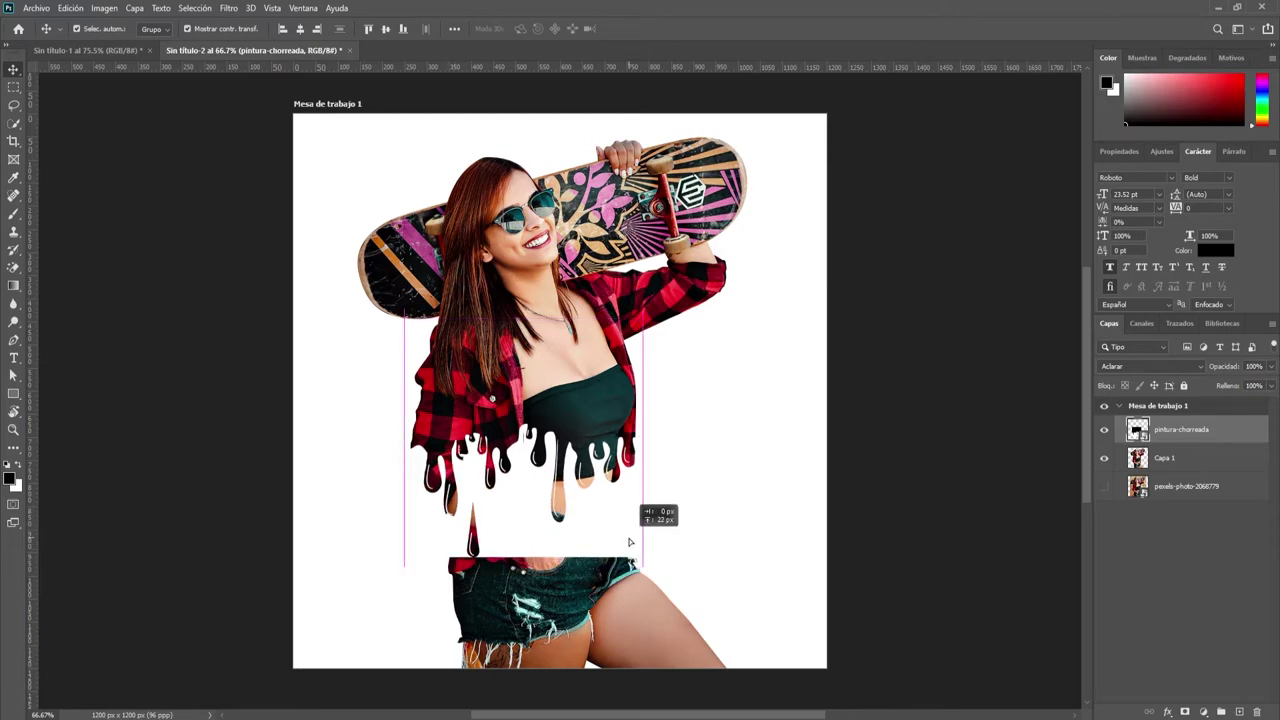
drag(629, 541, 628, 537)
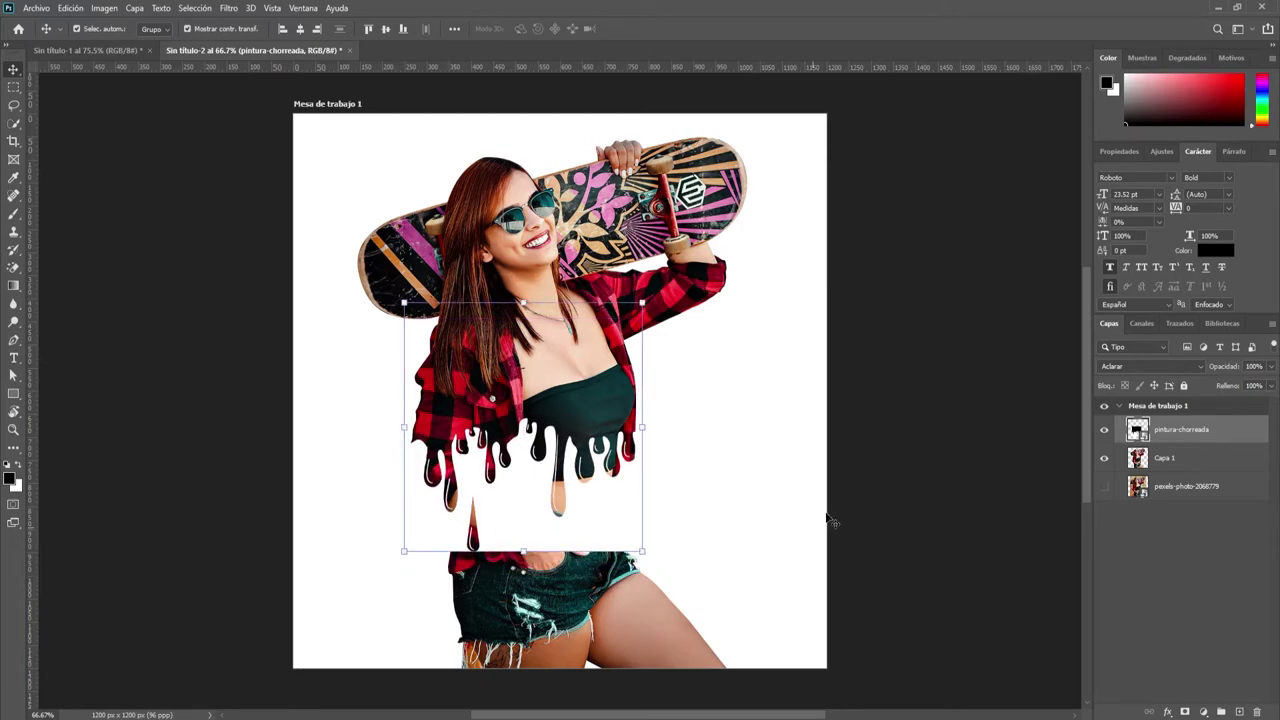
click(856, 476)
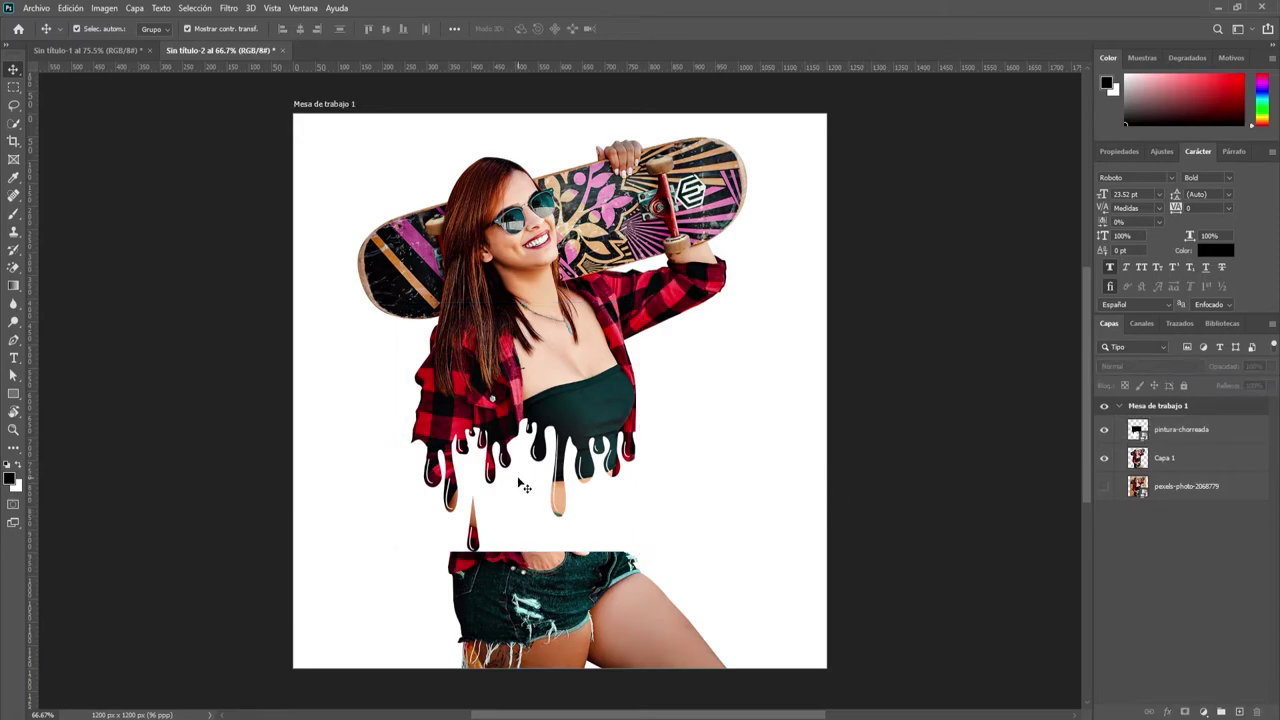
Step: Add a layer mask to Capa 1 and set up a 128 px black brush
click(1185, 463)
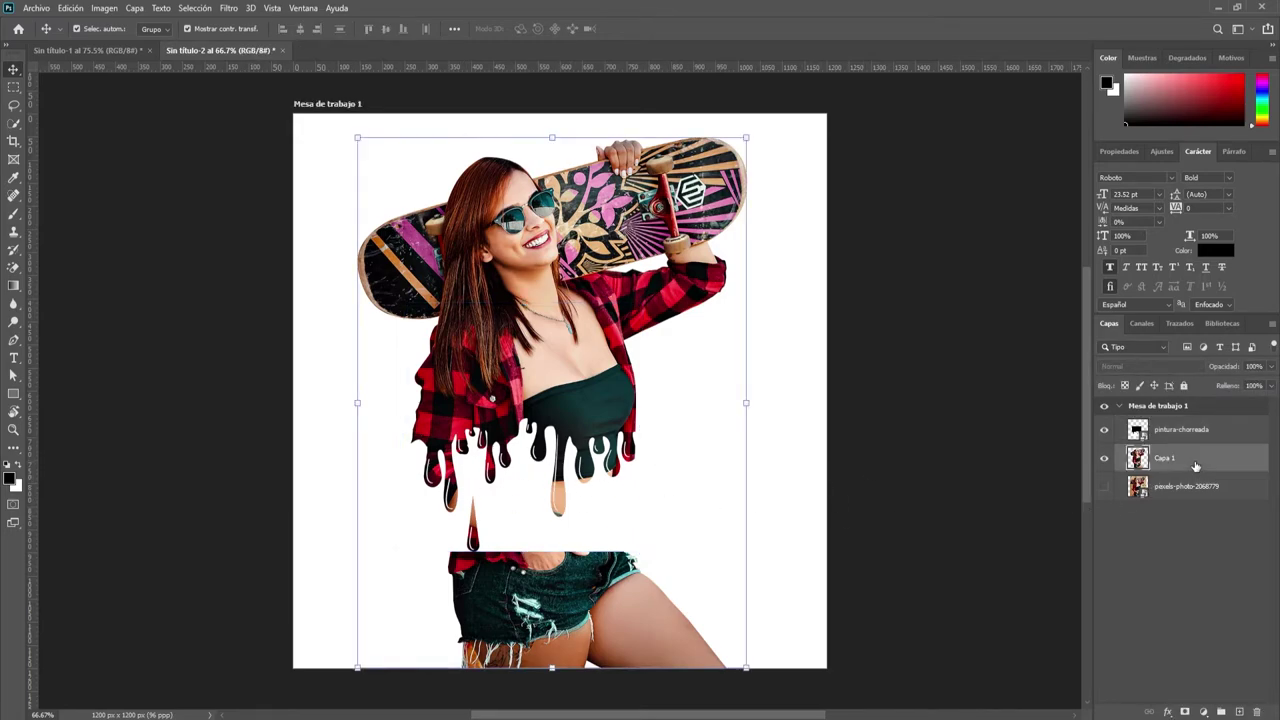
click(1185, 712)
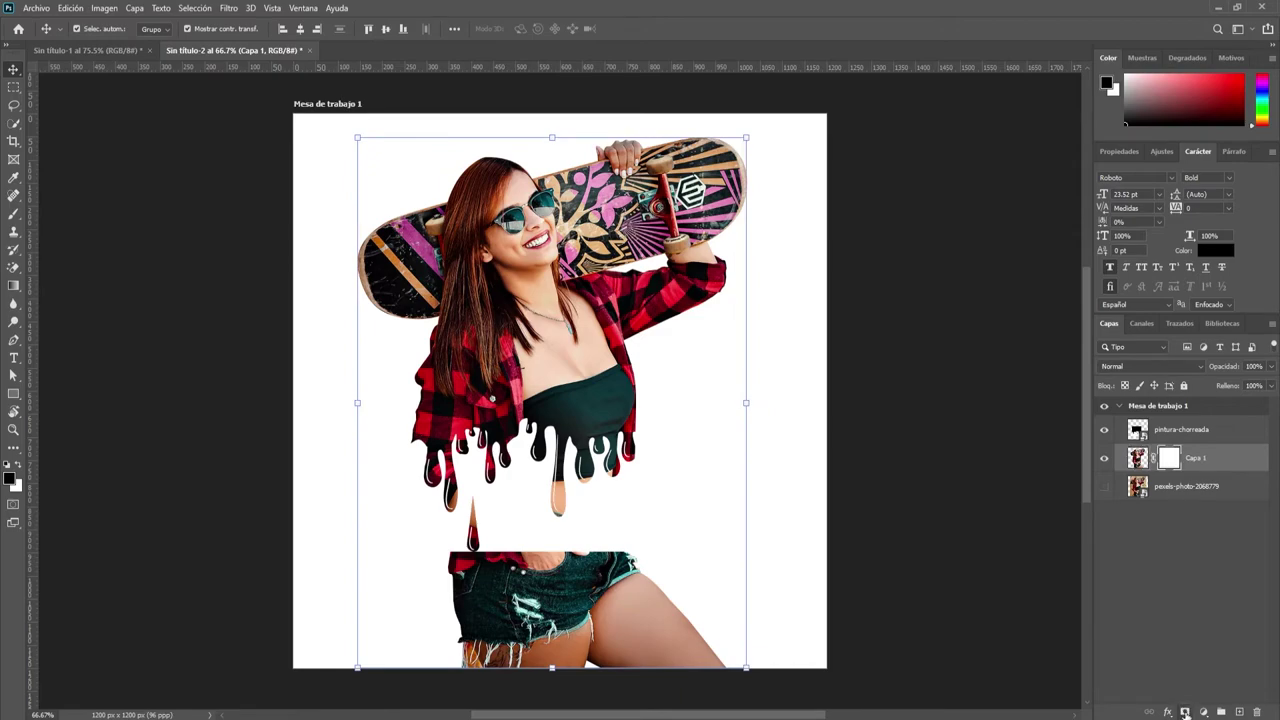
click(14, 220)
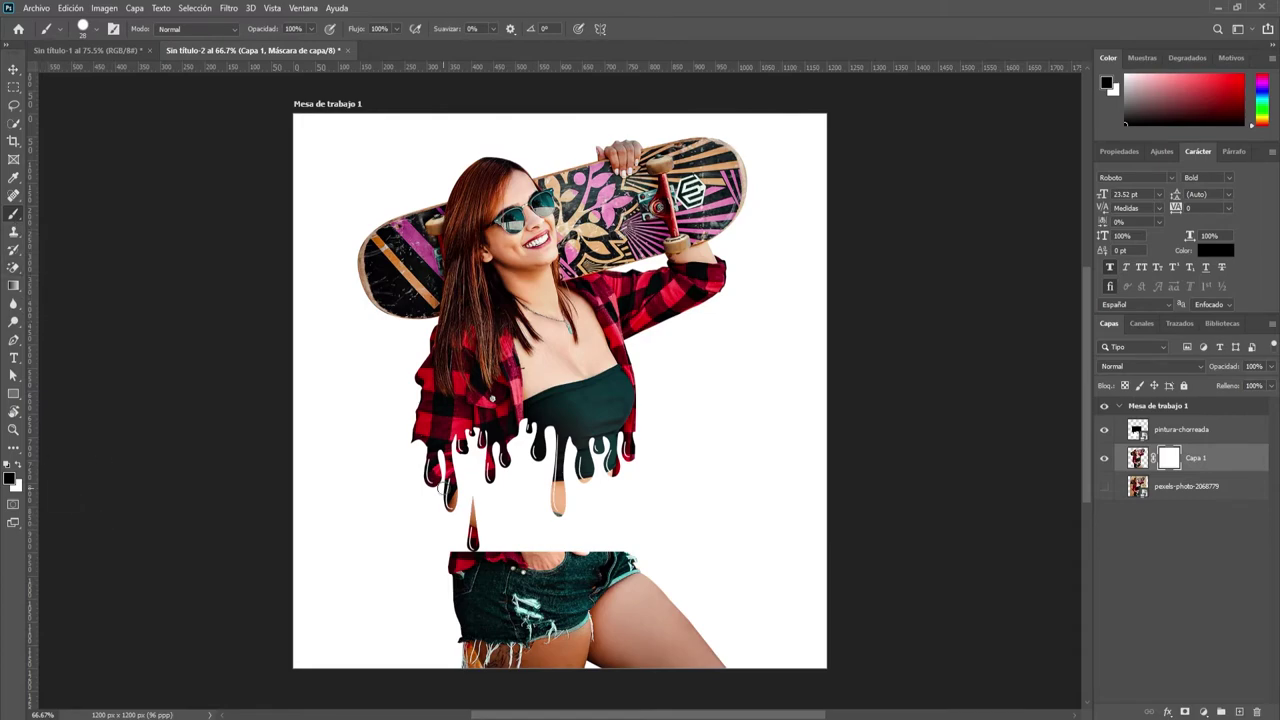
right_click(445, 487)
drag(570, 524, 563, 522)
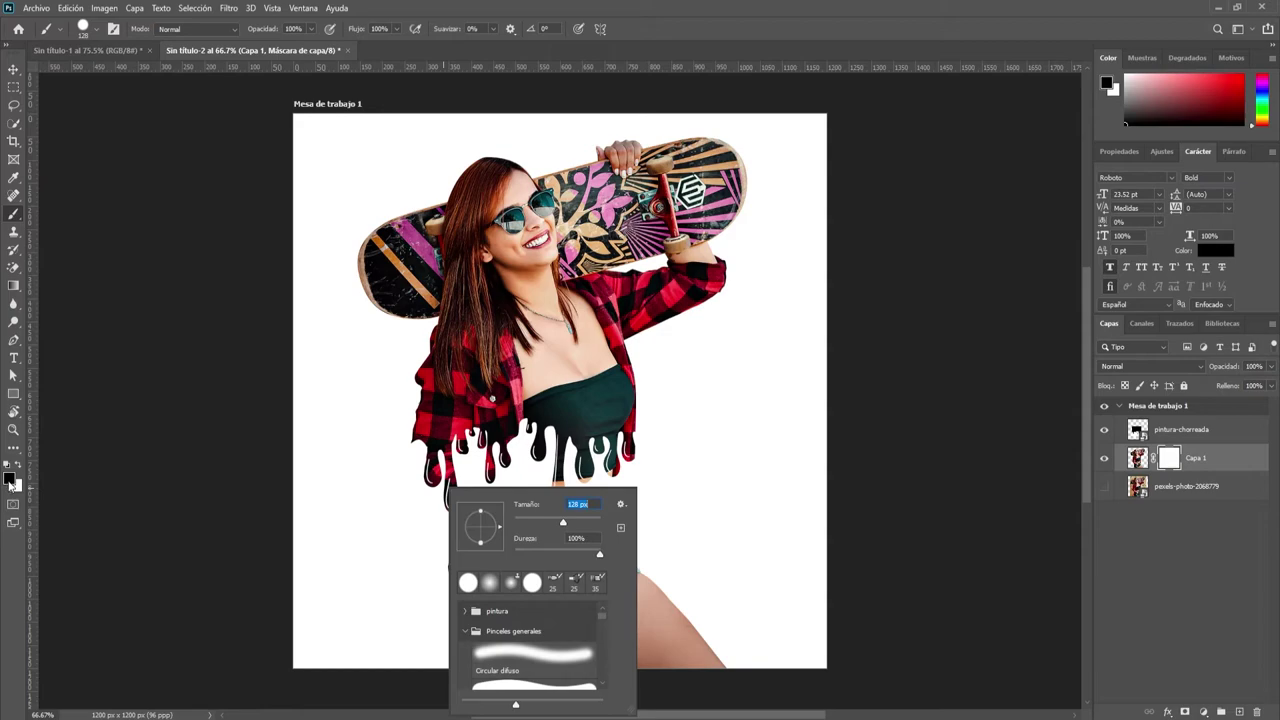
click(10, 481)
click(476, 439)
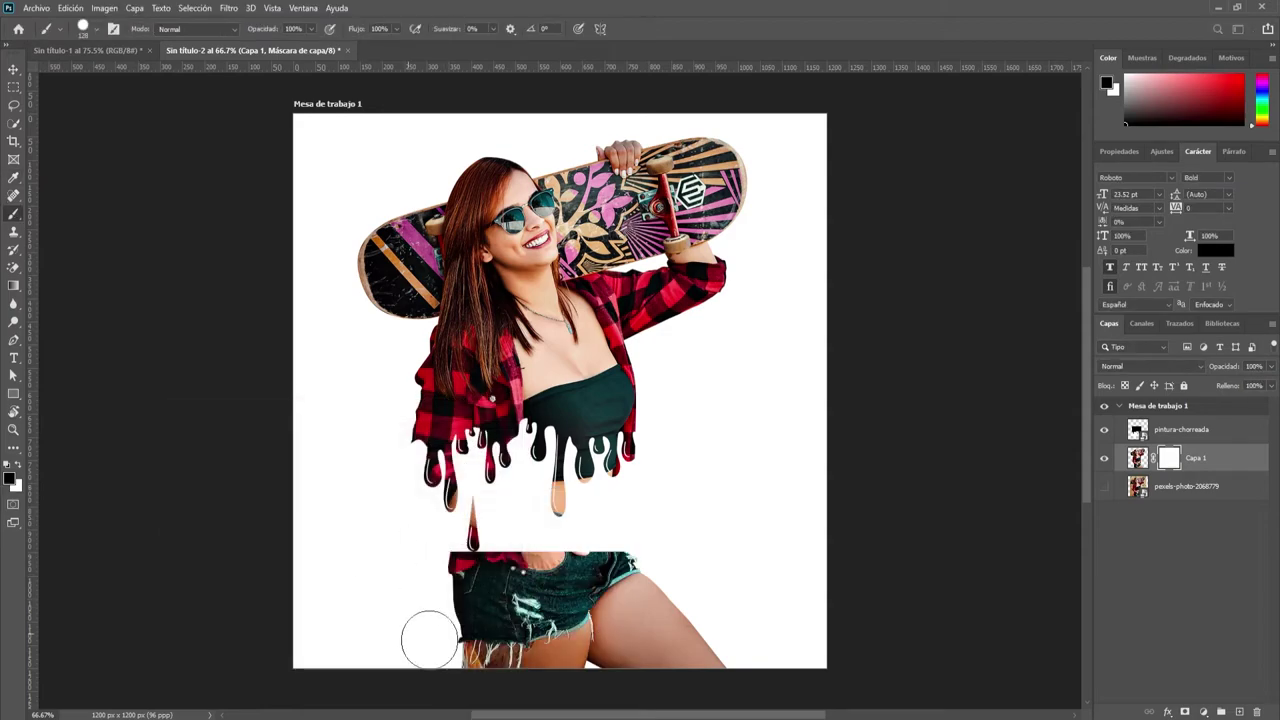
Step: Paint black on the mask over the leftover photo strip below the drips
mouse_move(457, 663)
mouse_down()
mouse_move(437, 651)
mouse_move(783, 660)
mouse_move(374, 623)
mouse_move(749, 617)
mouse_move(468, 604)
mouse_up()
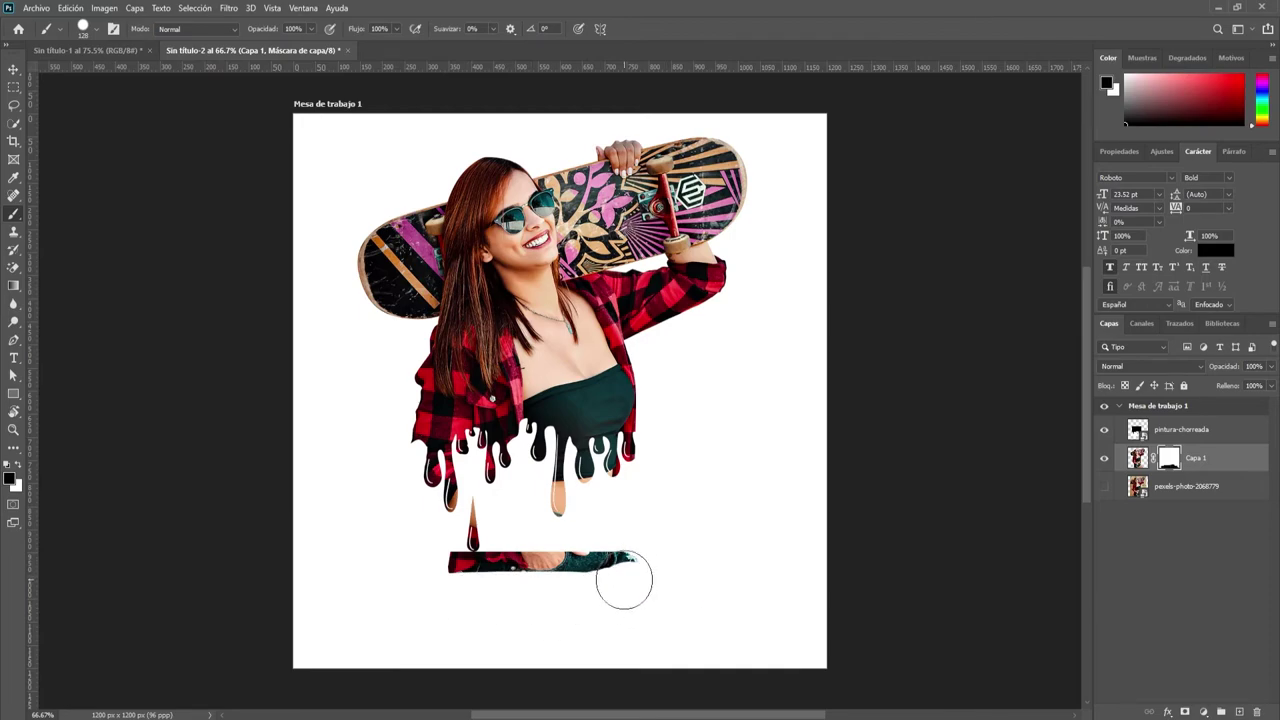
click(624, 580)
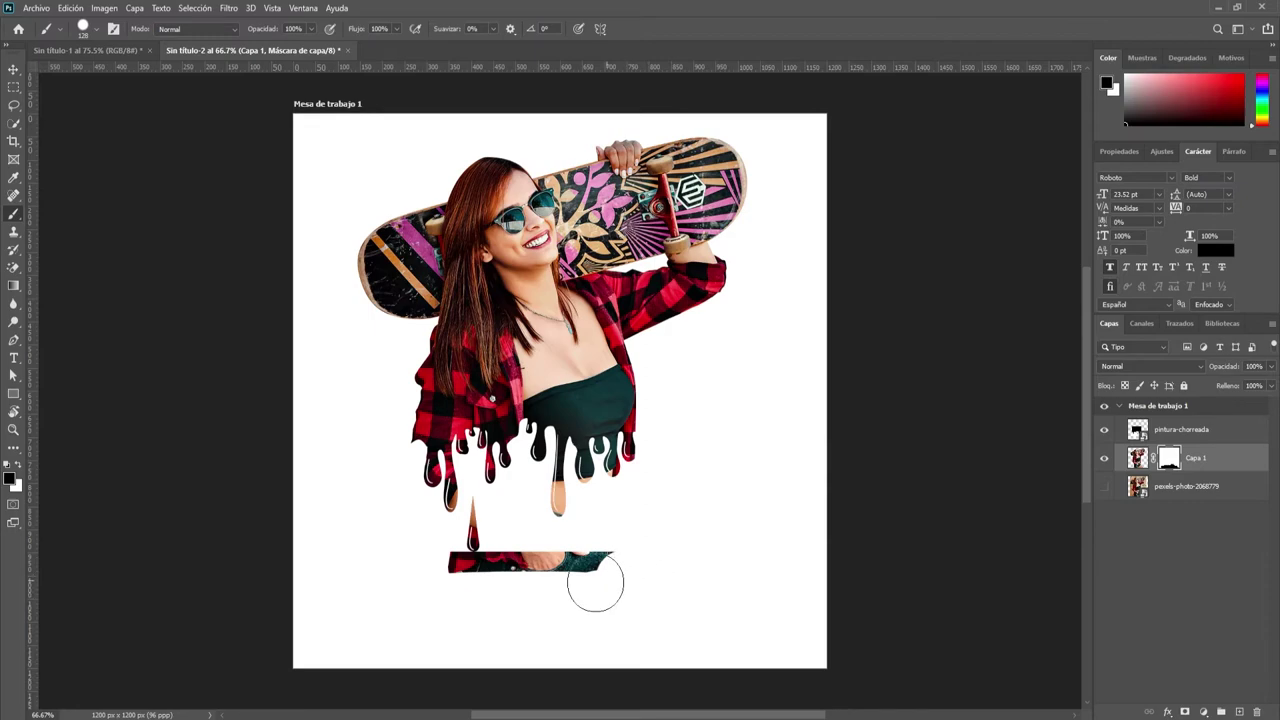
shift+click(437, 580)
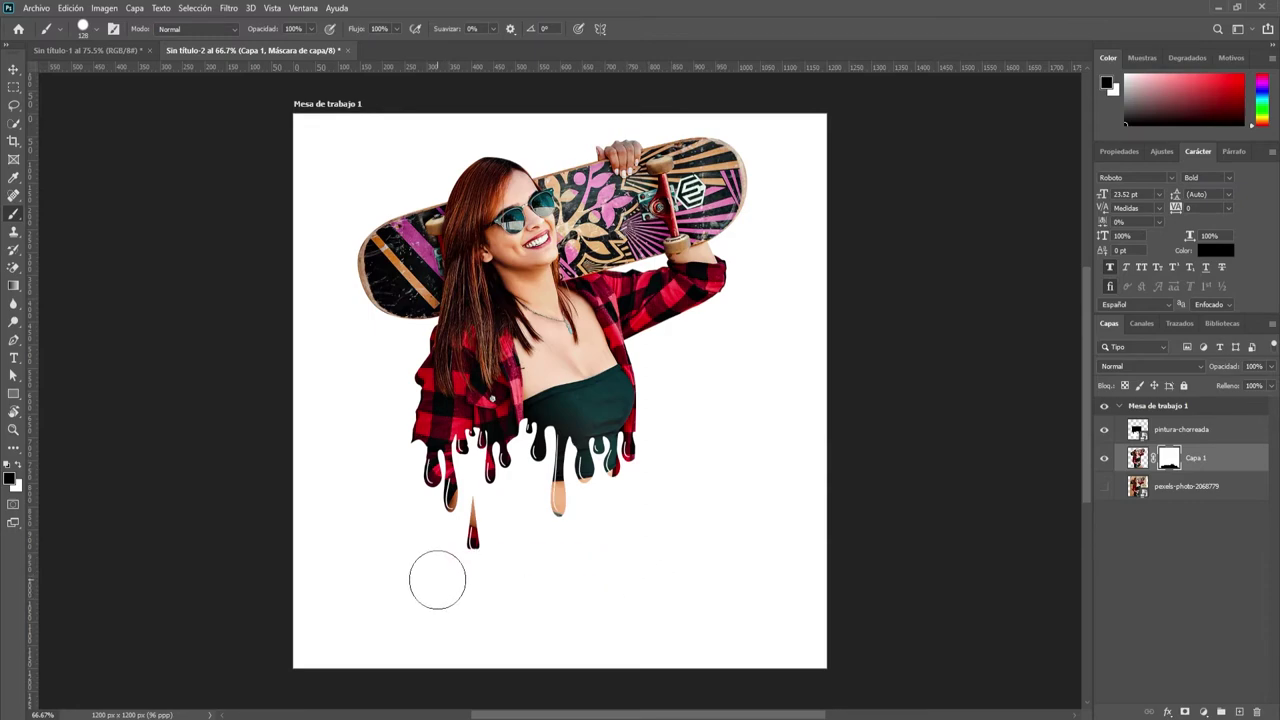
Step: Round off the lone drip's tip by painting white on its mask with a 17 px brush
key(z)
click(489, 569)
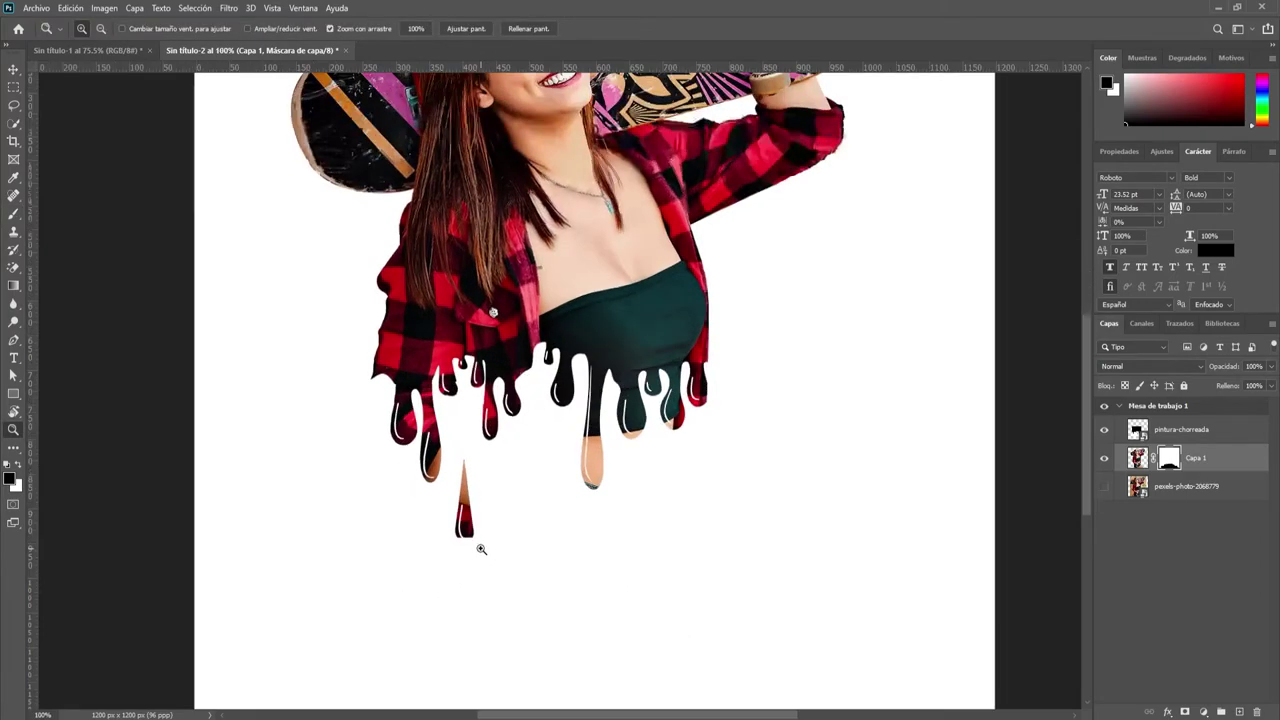
click(480, 546)
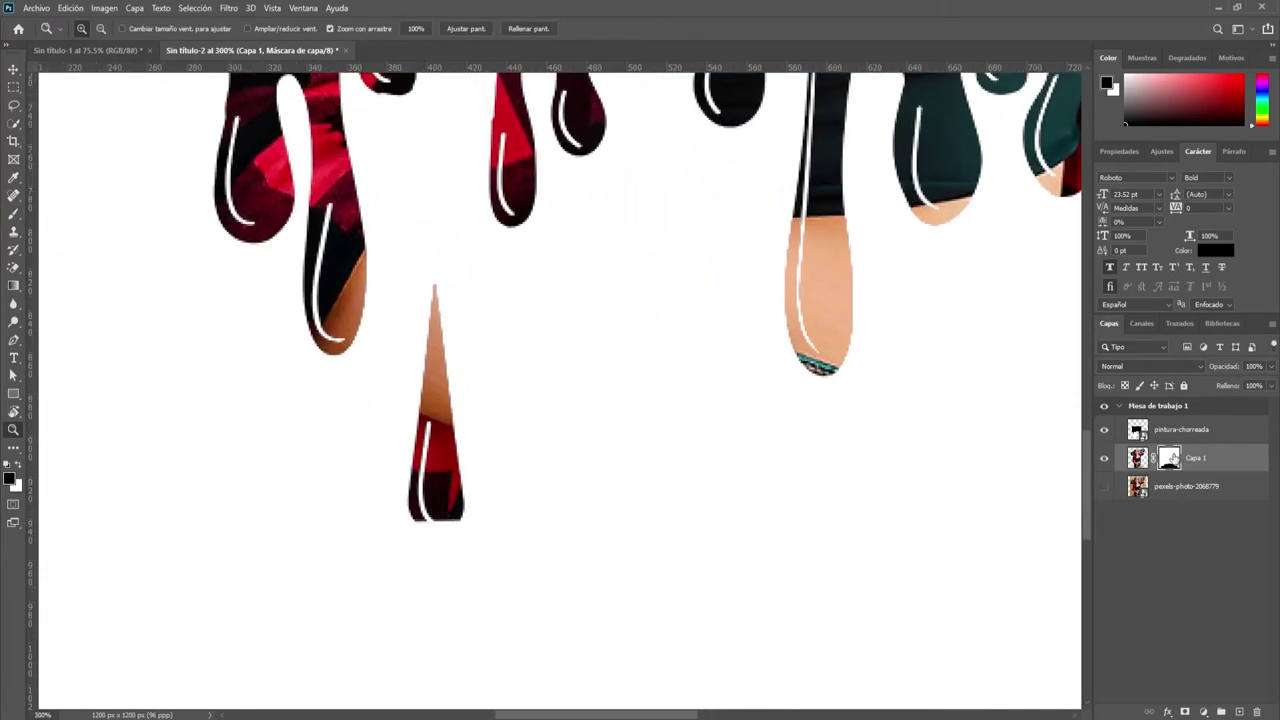
click(19, 467)
click(13, 213)
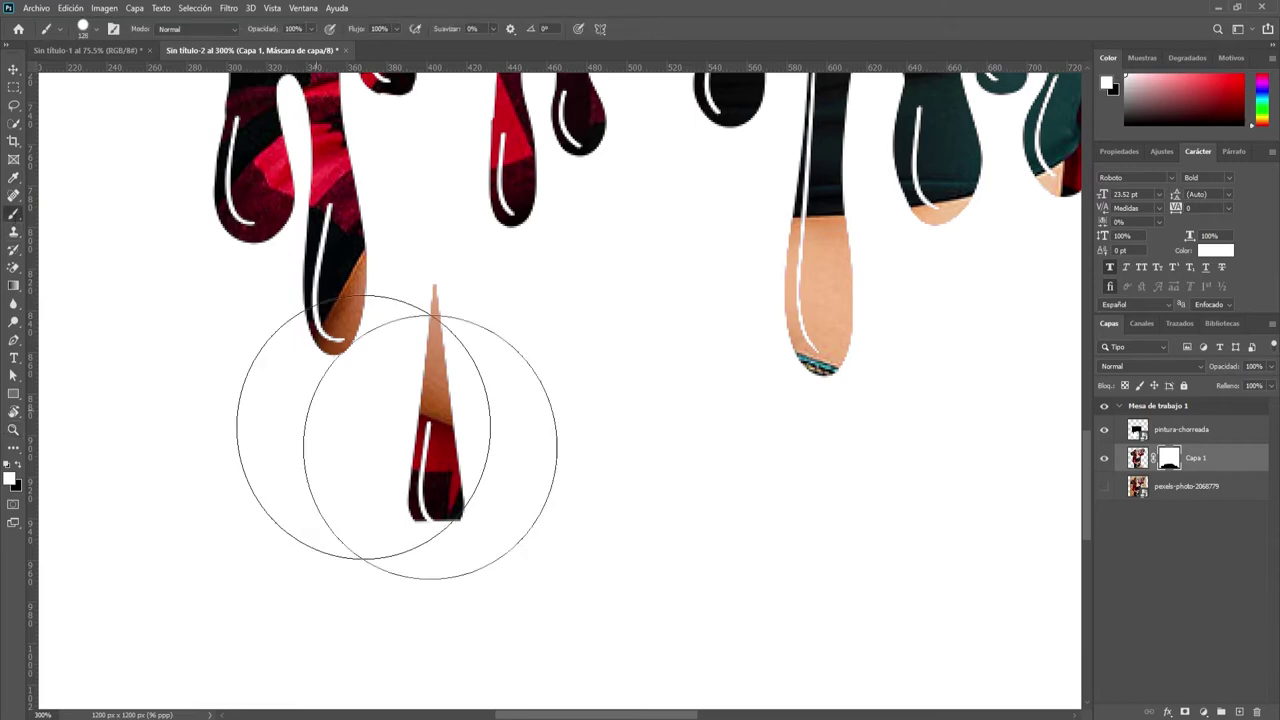
right_click(494, 436)
drag(597, 466, 570, 467)
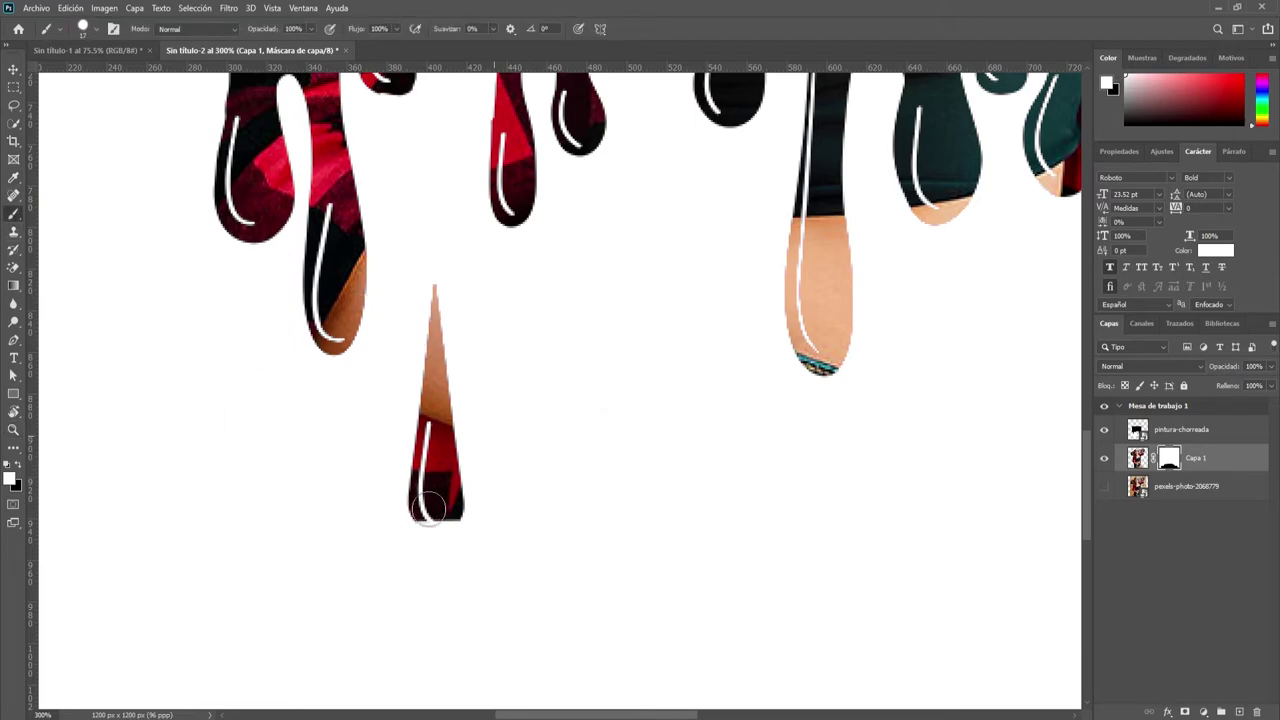
key(Return)
mouse_move(428, 505)
mouse_down()
mouse_move(450, 508)
mouse_move(436, 512)
mouse_up()
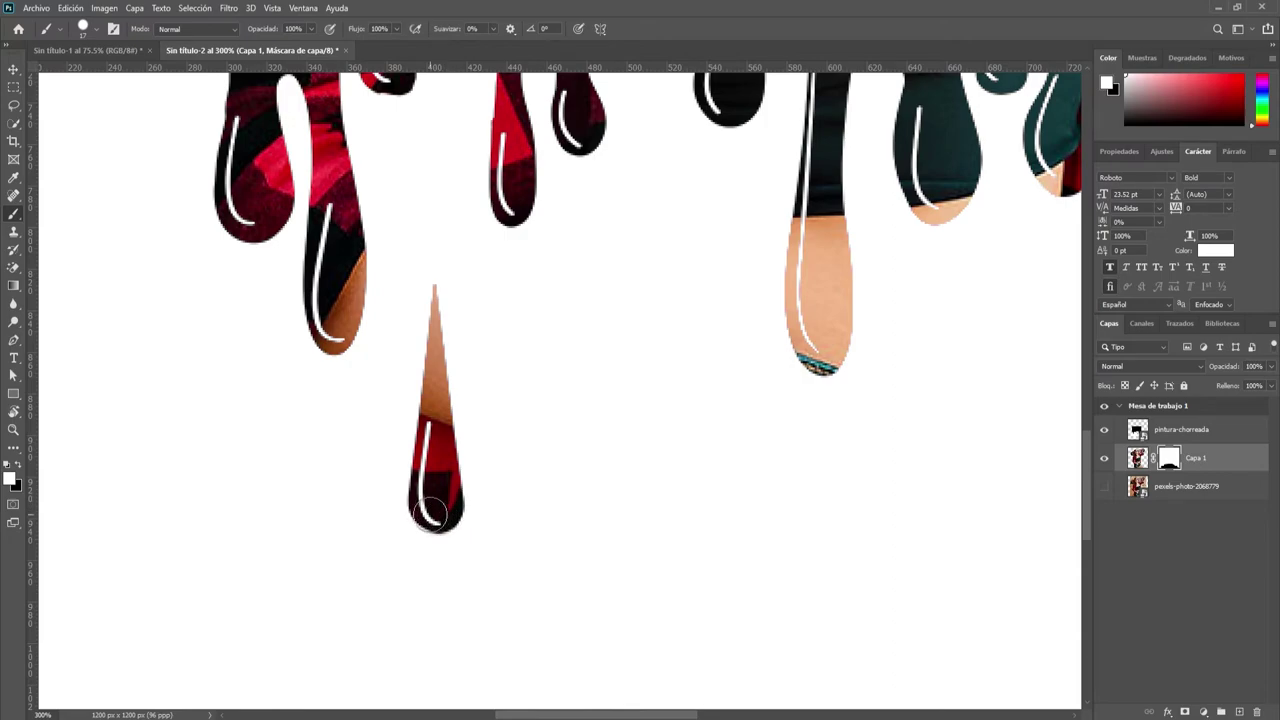
Step: Zoom back out and centre the whole artboard in view
key(z)
alt+click(600, 380)
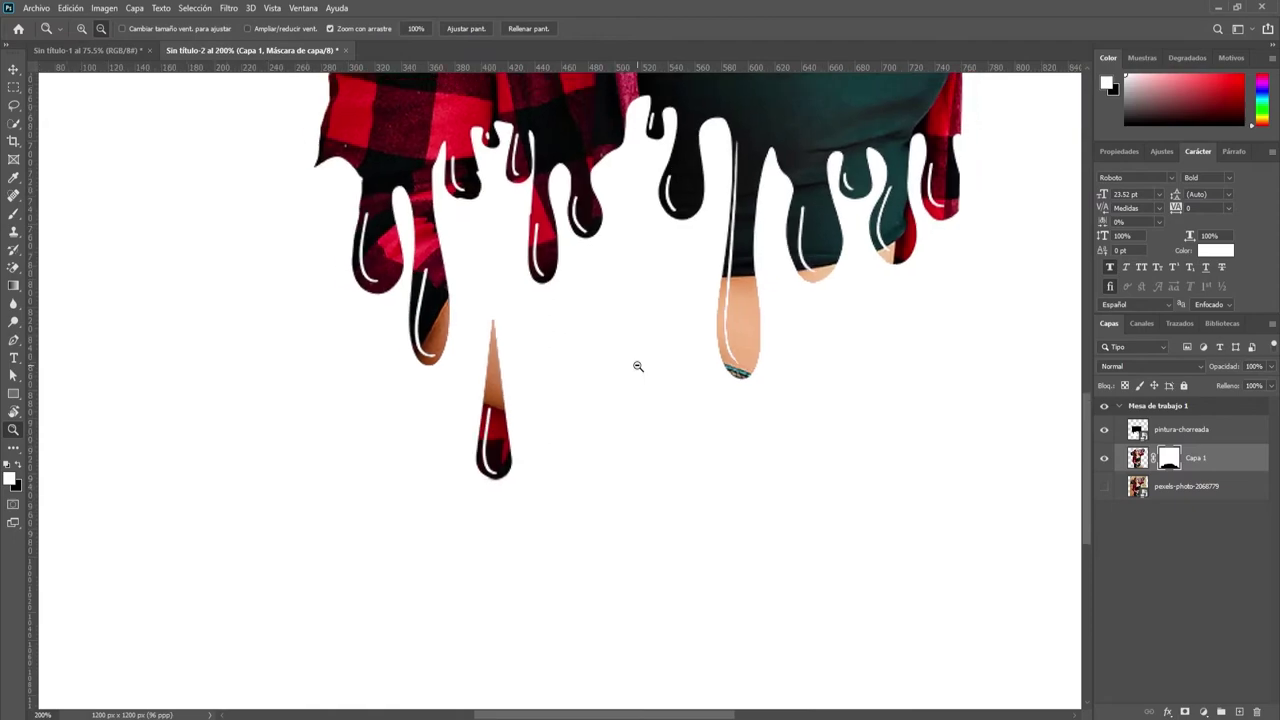
alt+click(640, 363)
alt+click(680, 340)
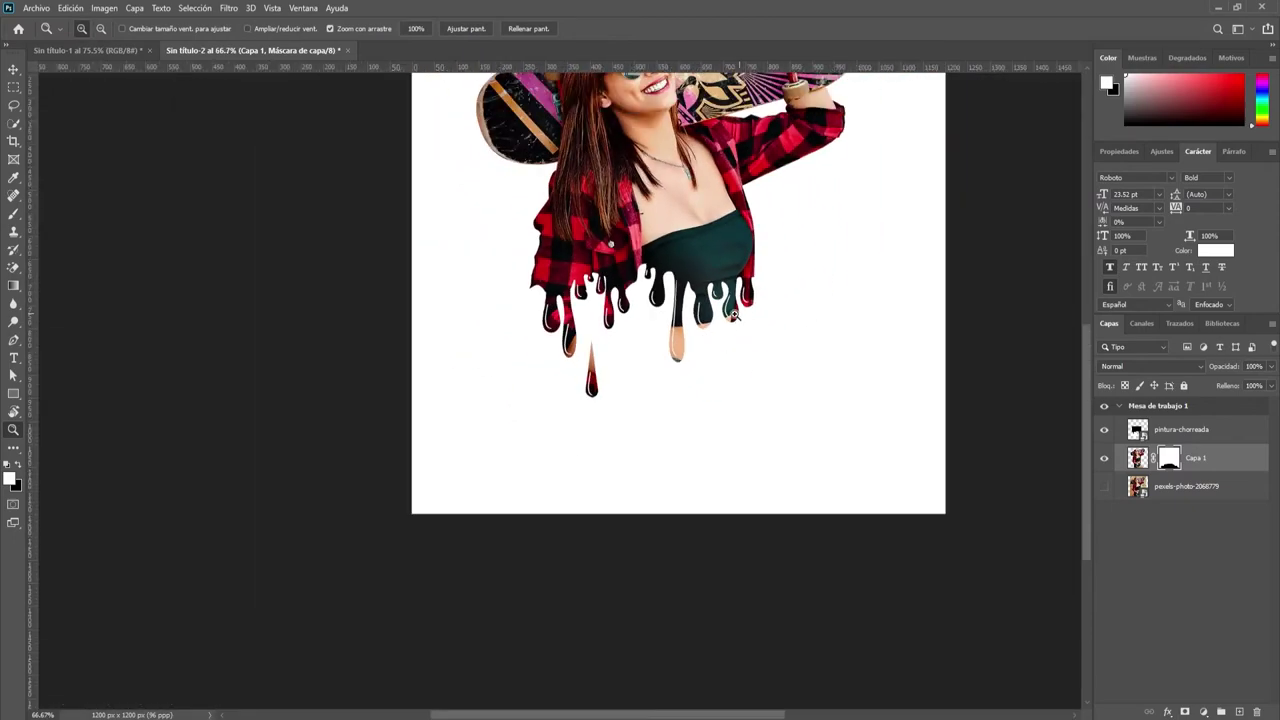
drag(715, 201, 681, 443)
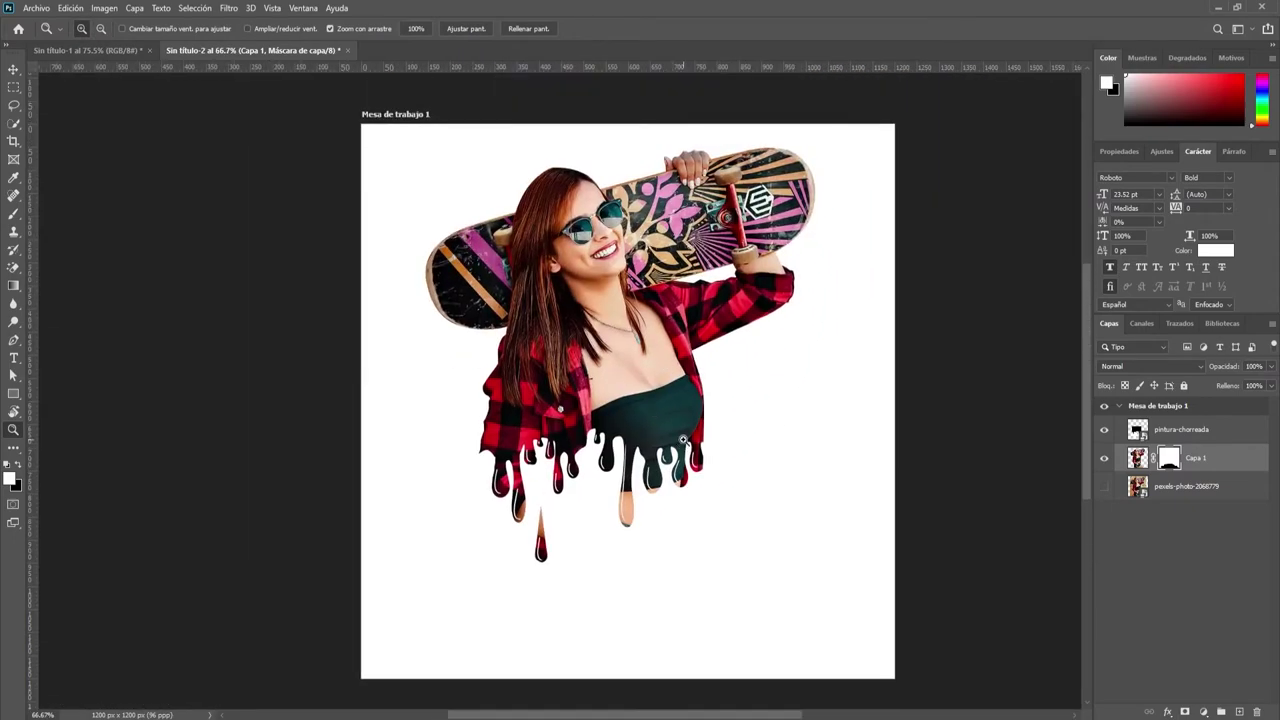
Step: Move the pintura-chorreada drip layer and Capa 1 down together about 179 px
key(v)
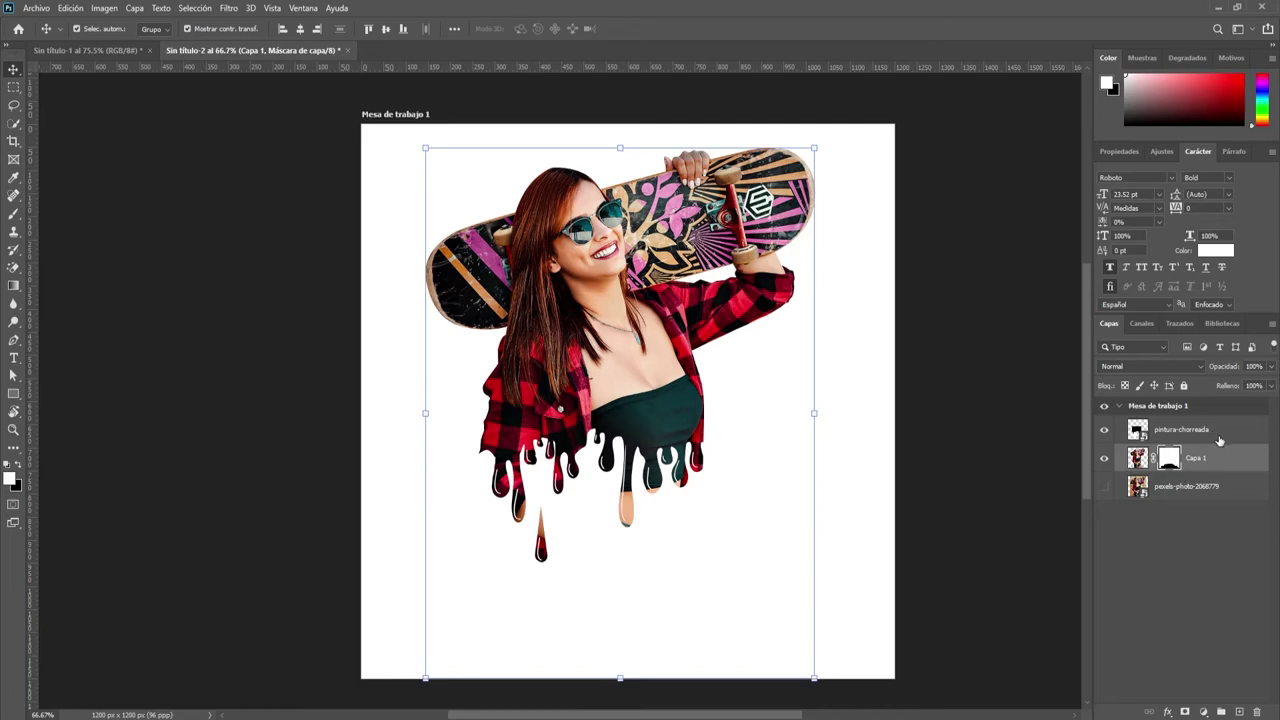
ctrl+click(1219, 440)
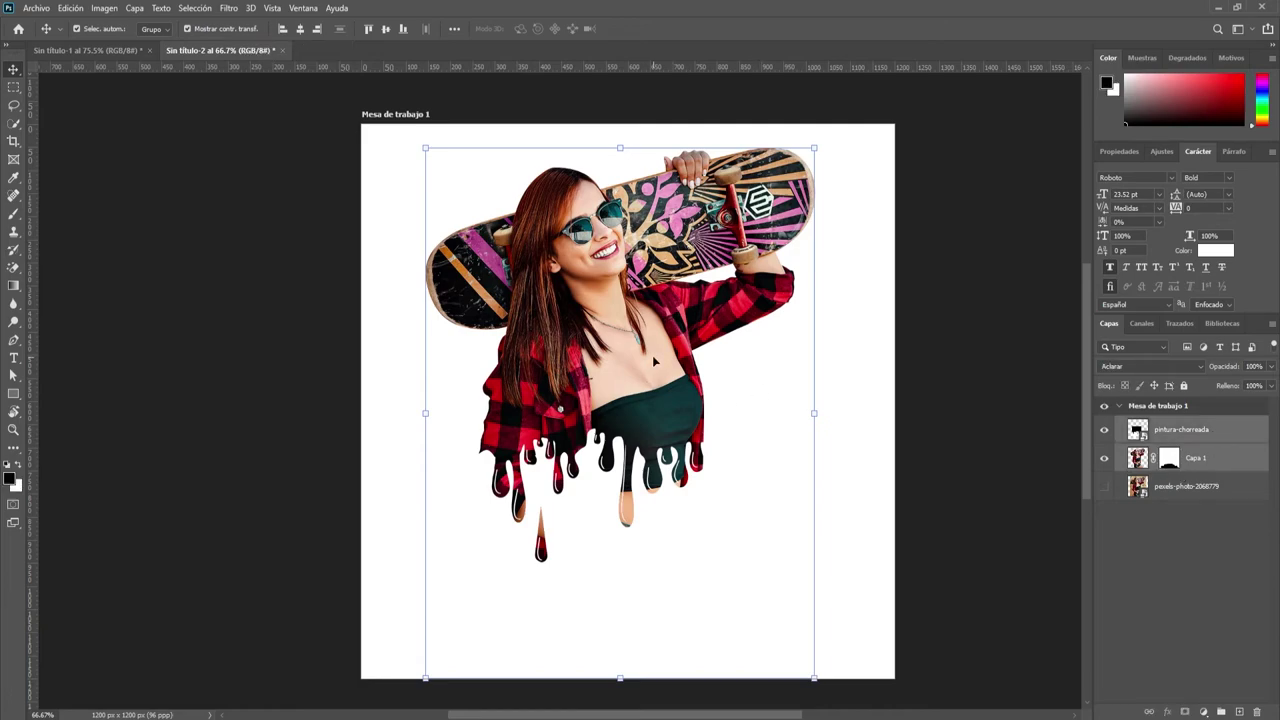
drag(655, 362, 651, 443)
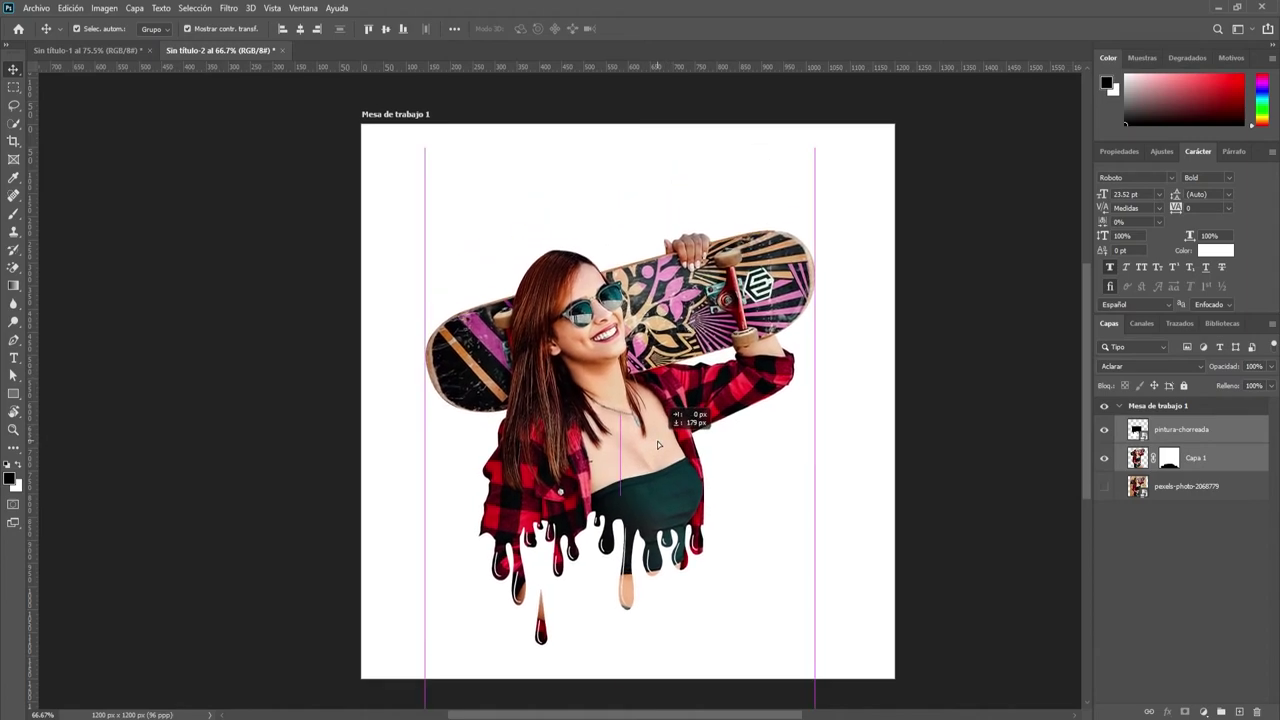
click(930, 430)
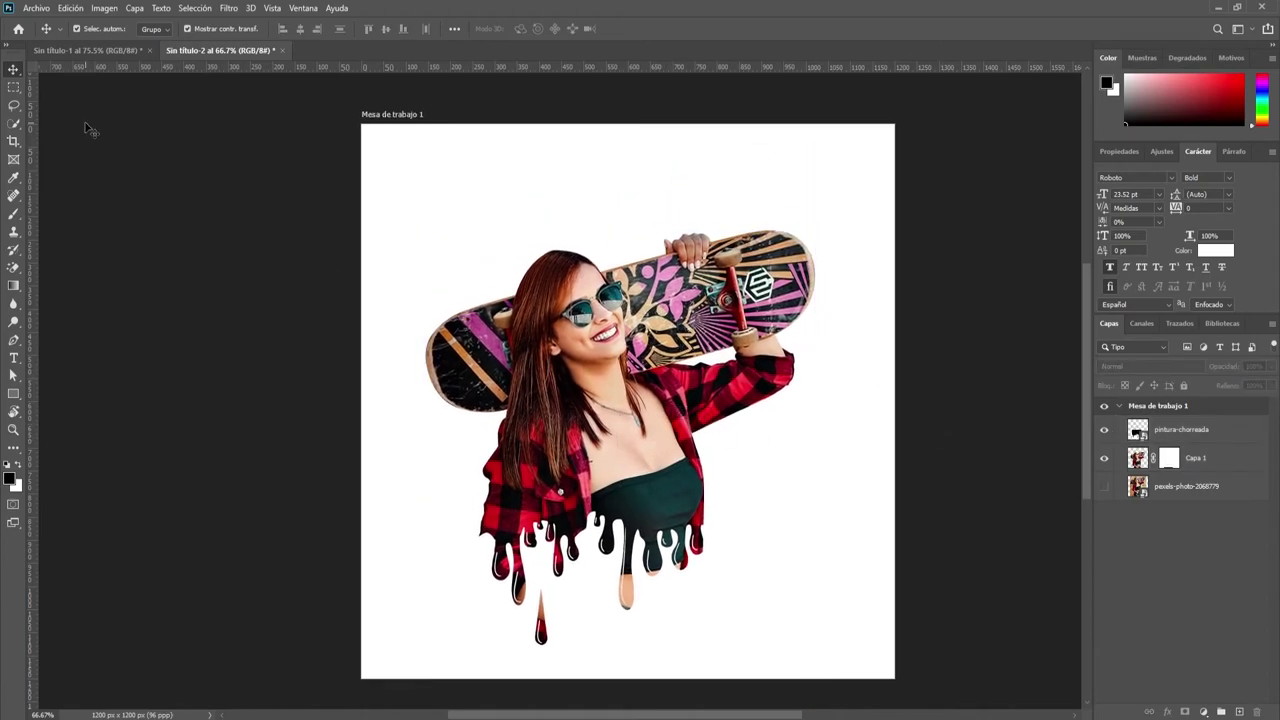
click(37, 8)
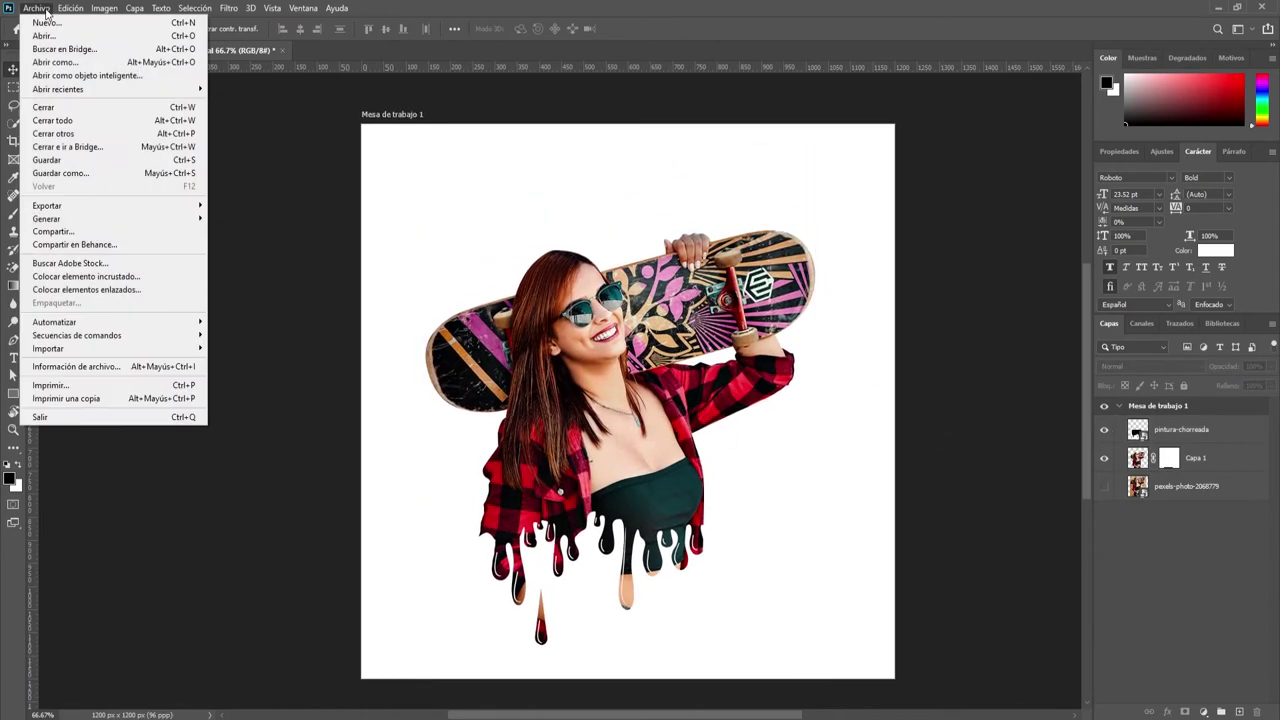
Step: Place the explosion-polvo-color-arco-iris image embedded, enlarged to fill the canvas
click(60, 276)
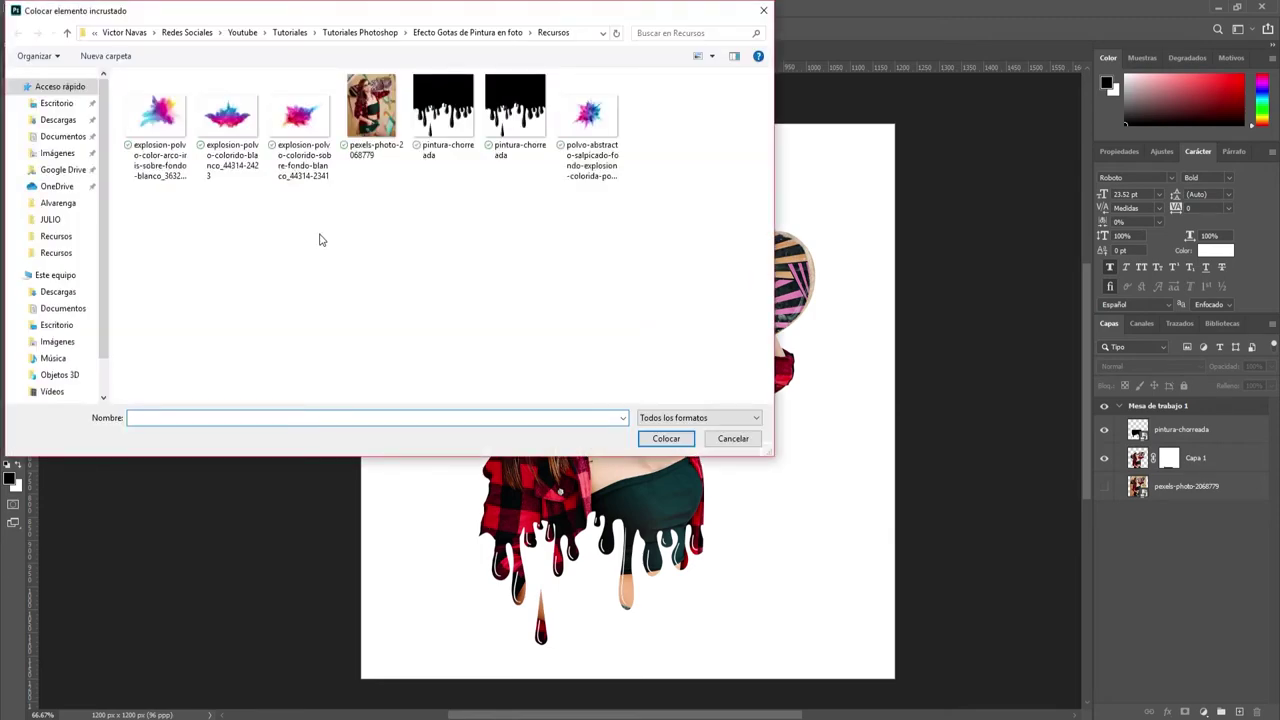
click(157, 125)
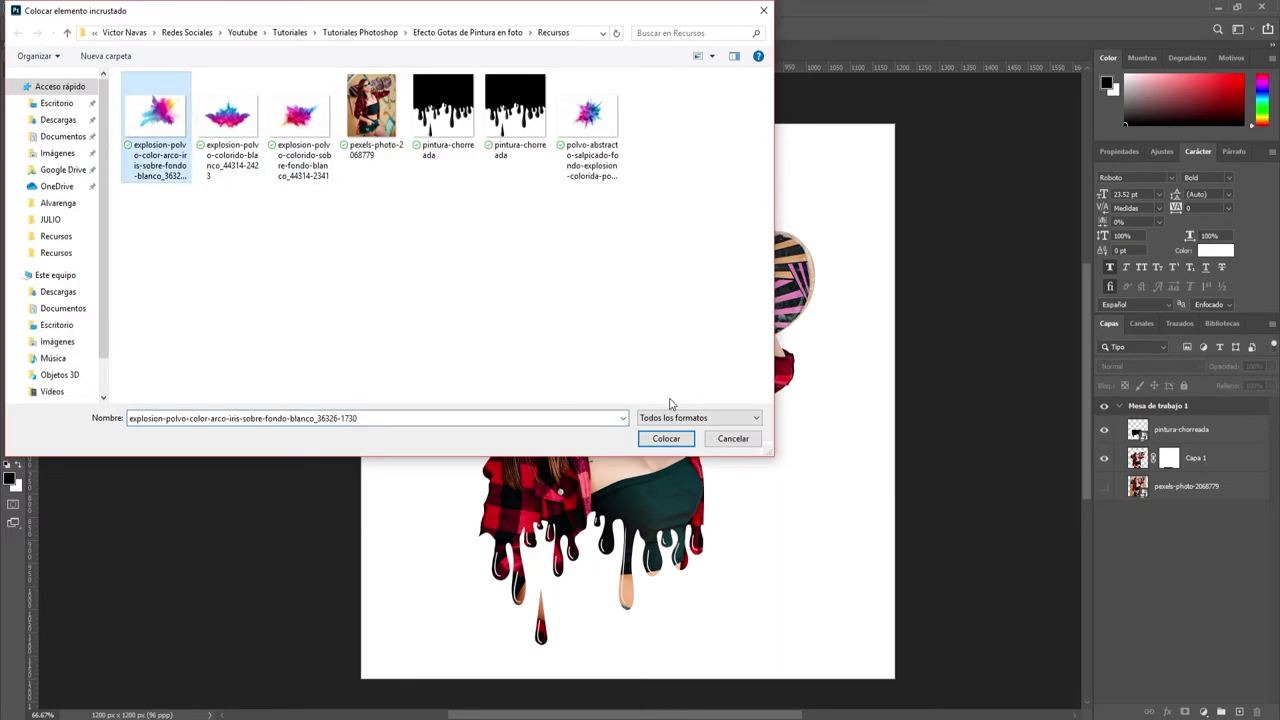
click(667, 445)
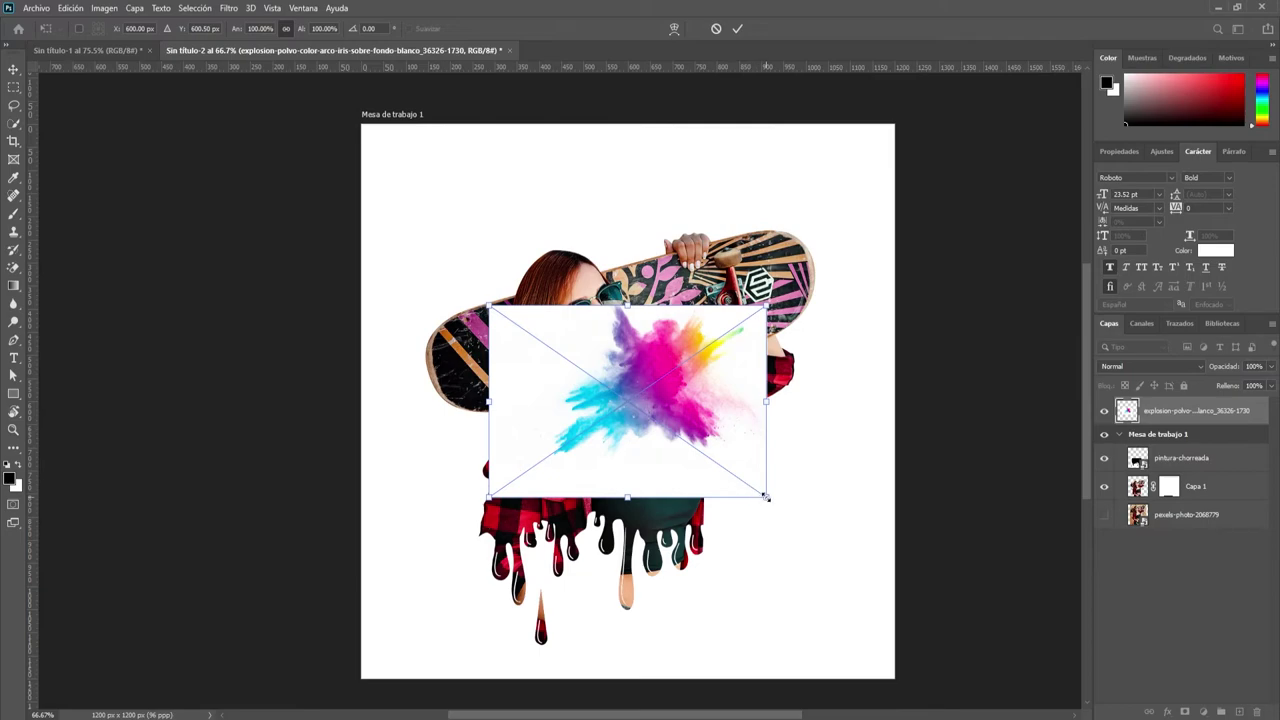
drag(767, 497, 880, 588)
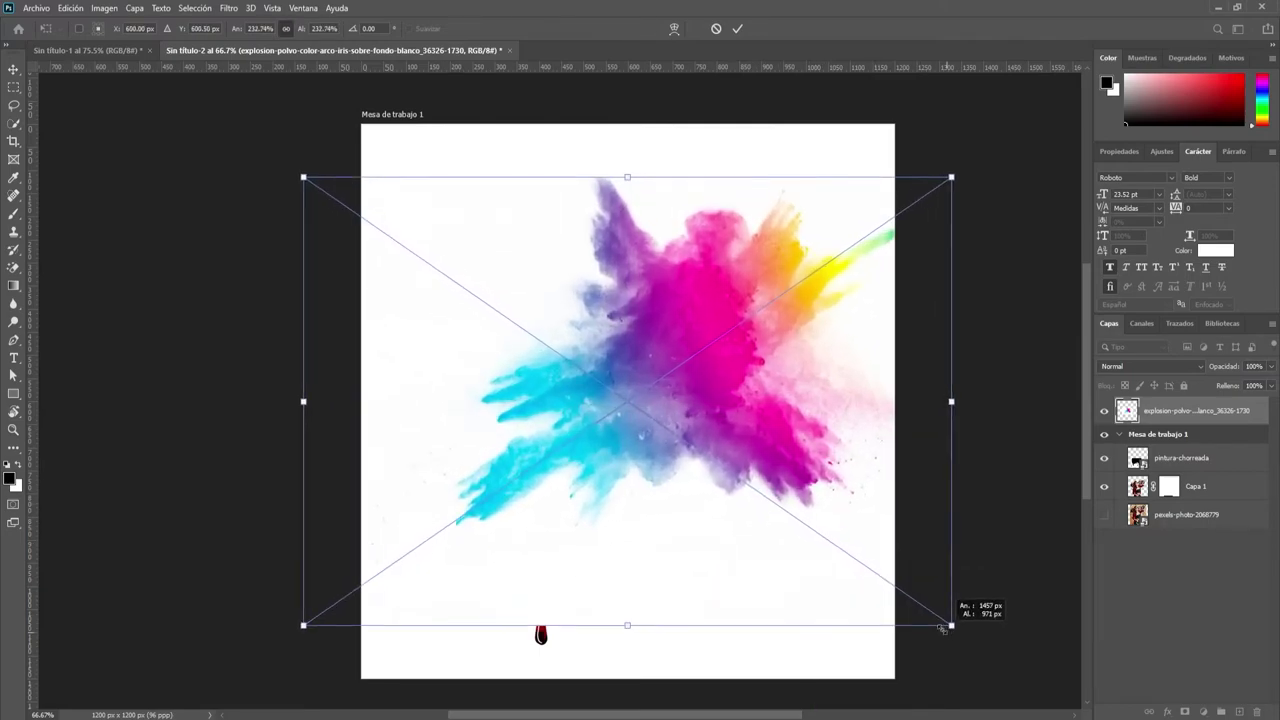
drag(880, 588, 929, 609)
key(Return)
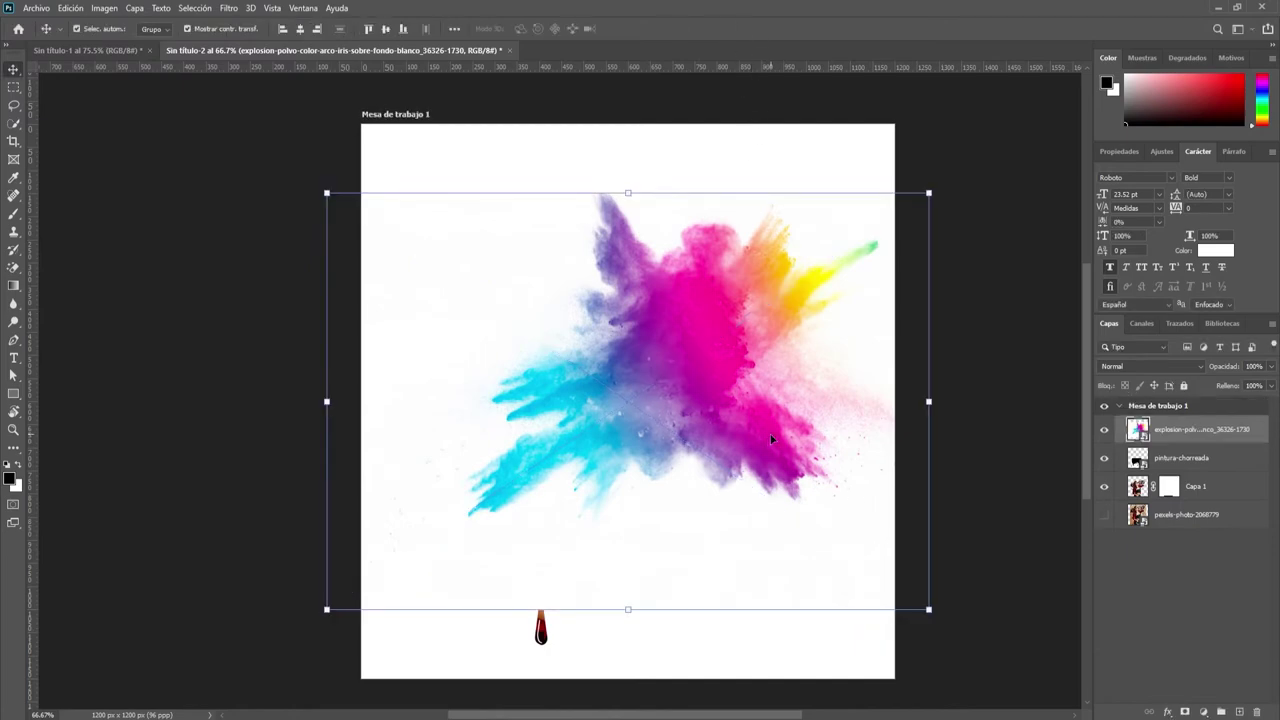
drag(785, 468, 710, 396)
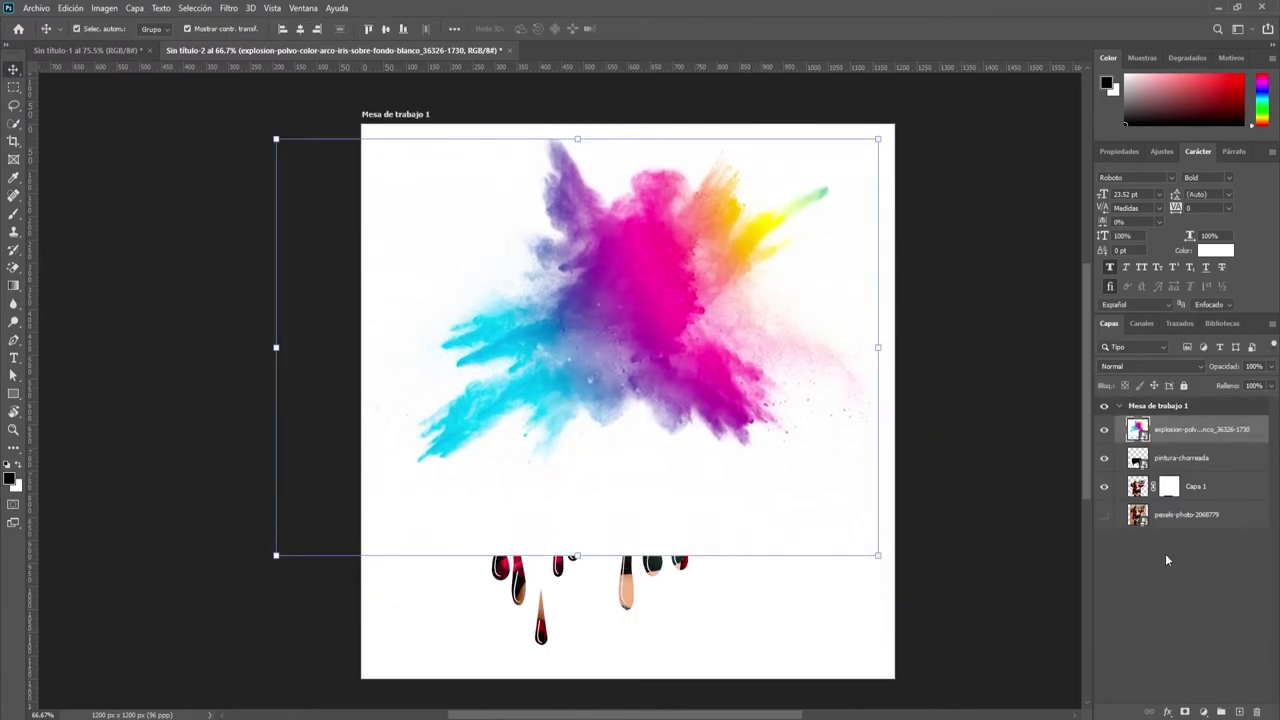
Step: Put the explosion layer below Capa 1 and shift it about 40 px left
drag(1198, 432, 1196, 499)
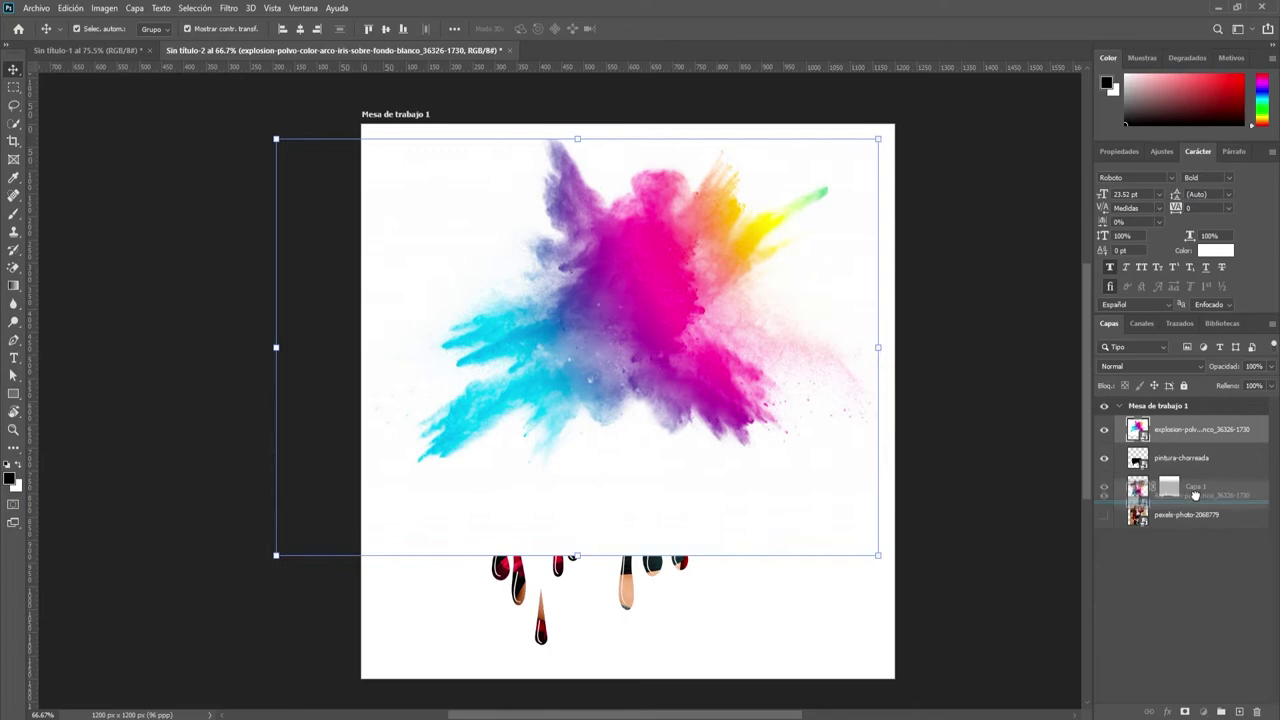
drag(1199, 500, 1207, 499)
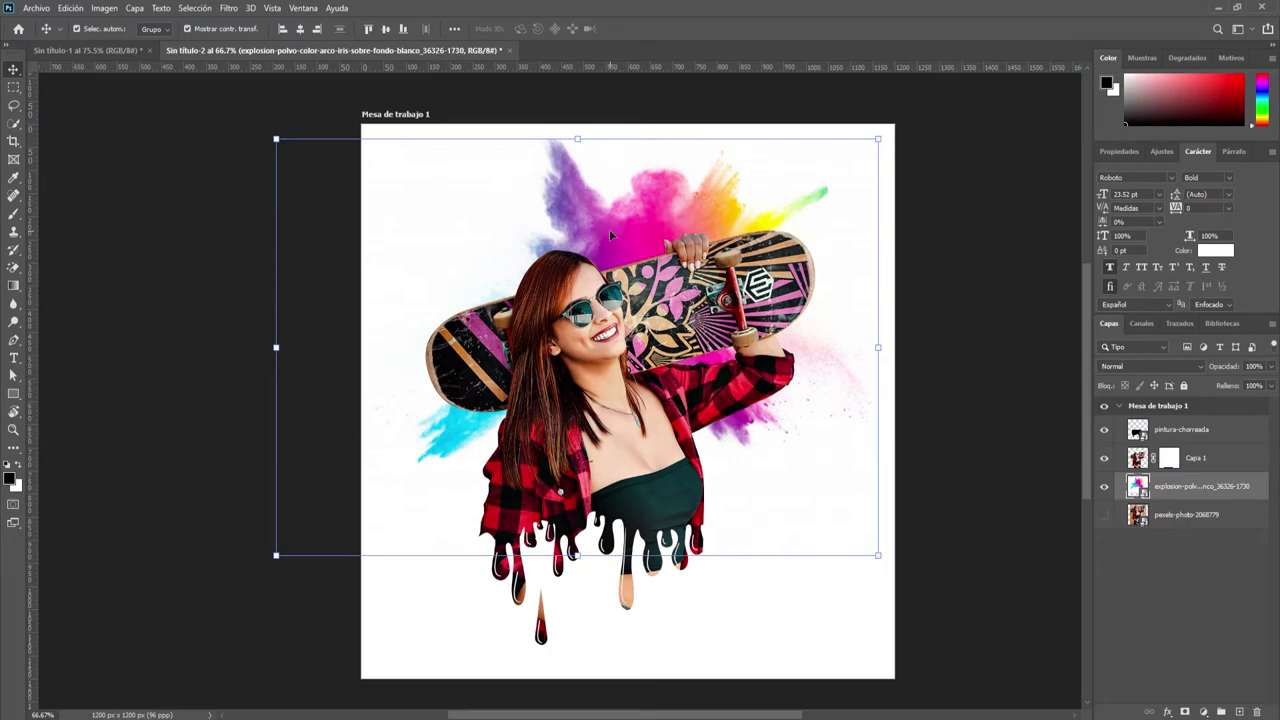
drag(609, 233, 595, 236)
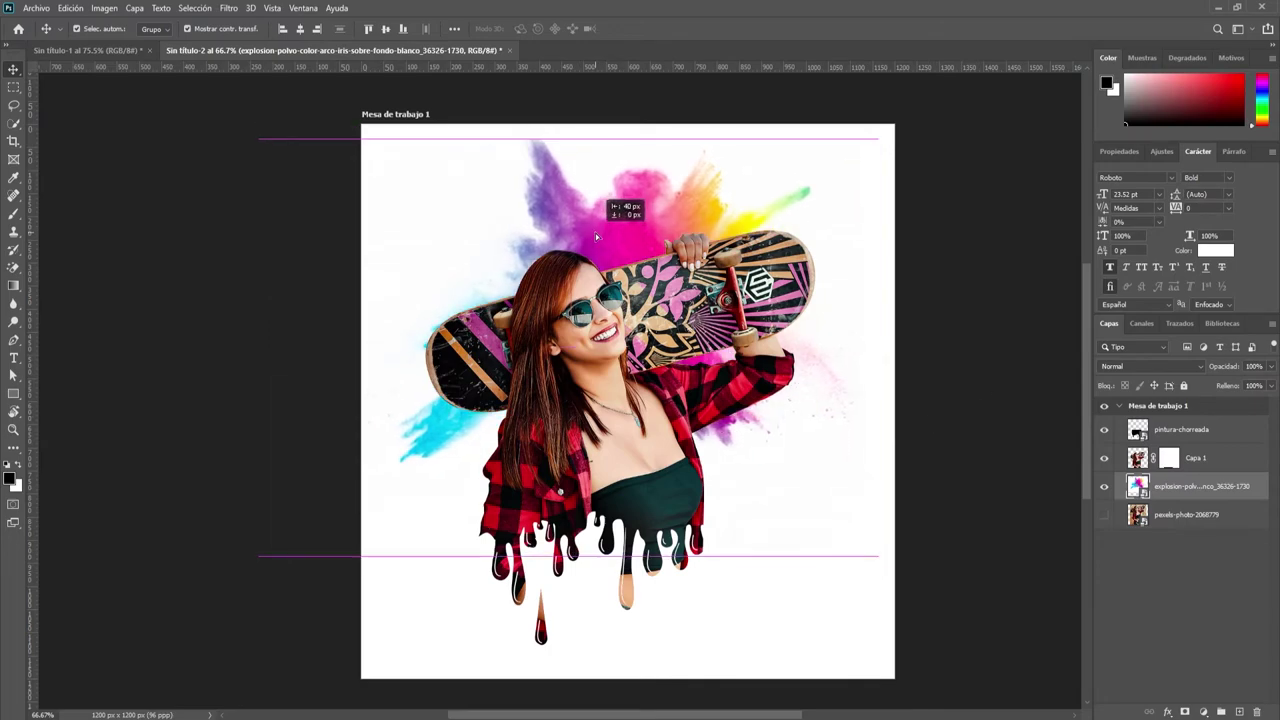
drag(595, 236, 589, 232)
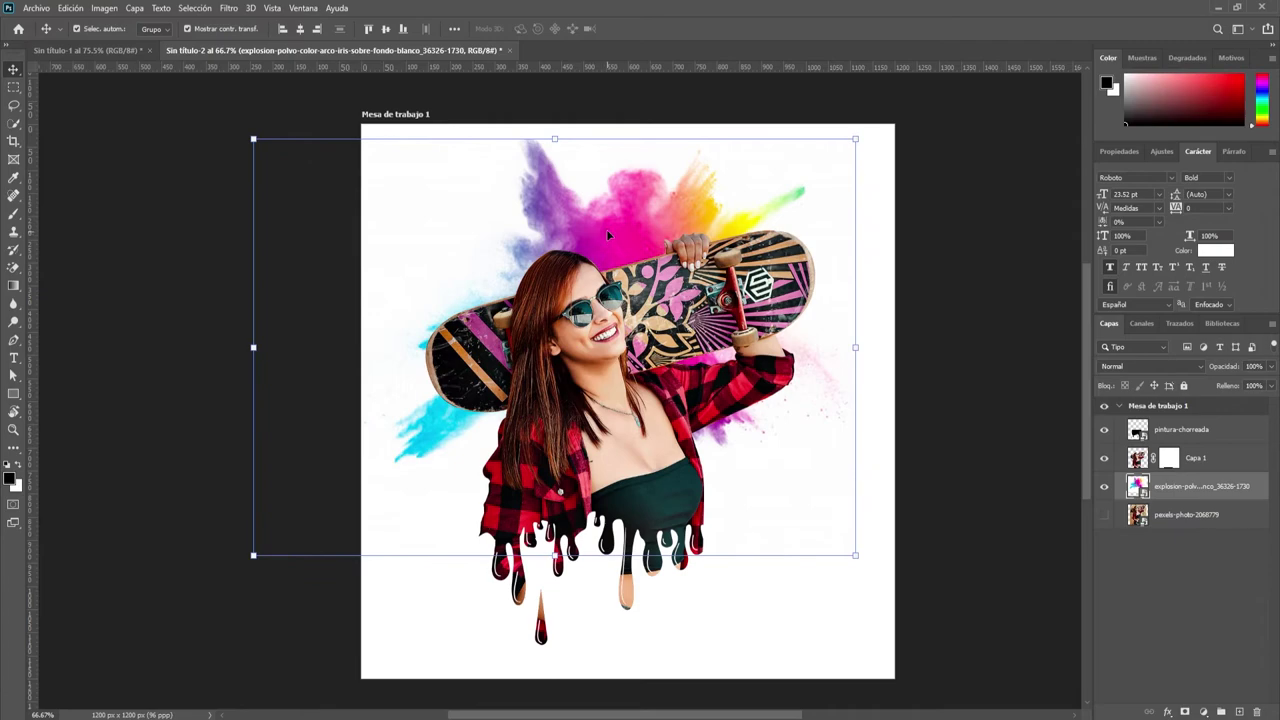
Step: Place the polvo-abstracto powder splash enlarged to about 290% and raised behind the woman
click(36, 8)
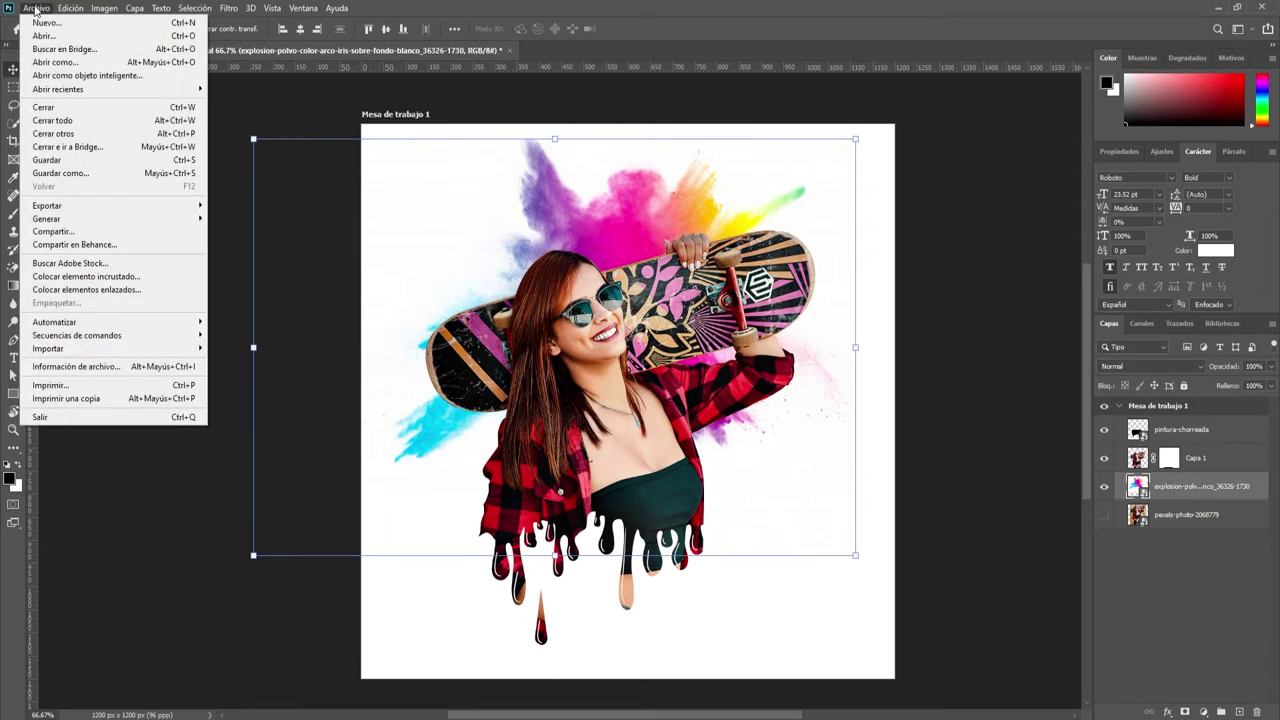
click(60, 274)
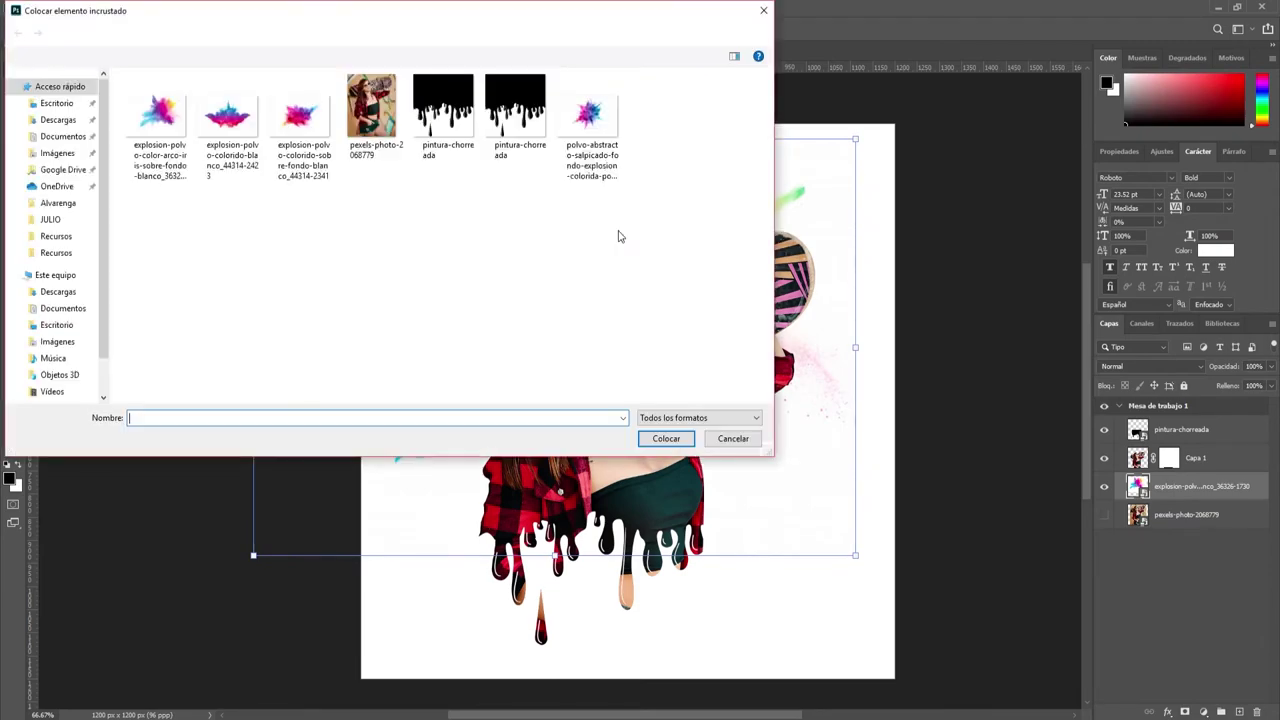
click(303, 128)
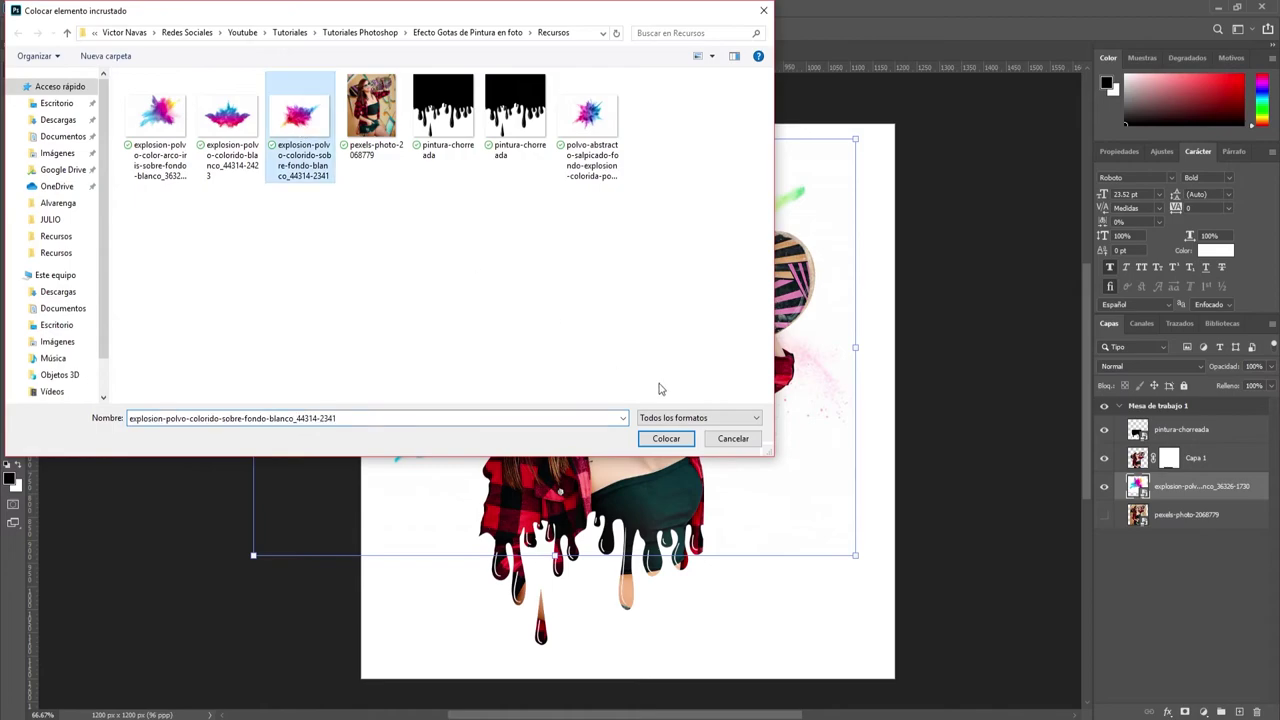
click(588, 115)
click(666, 438)
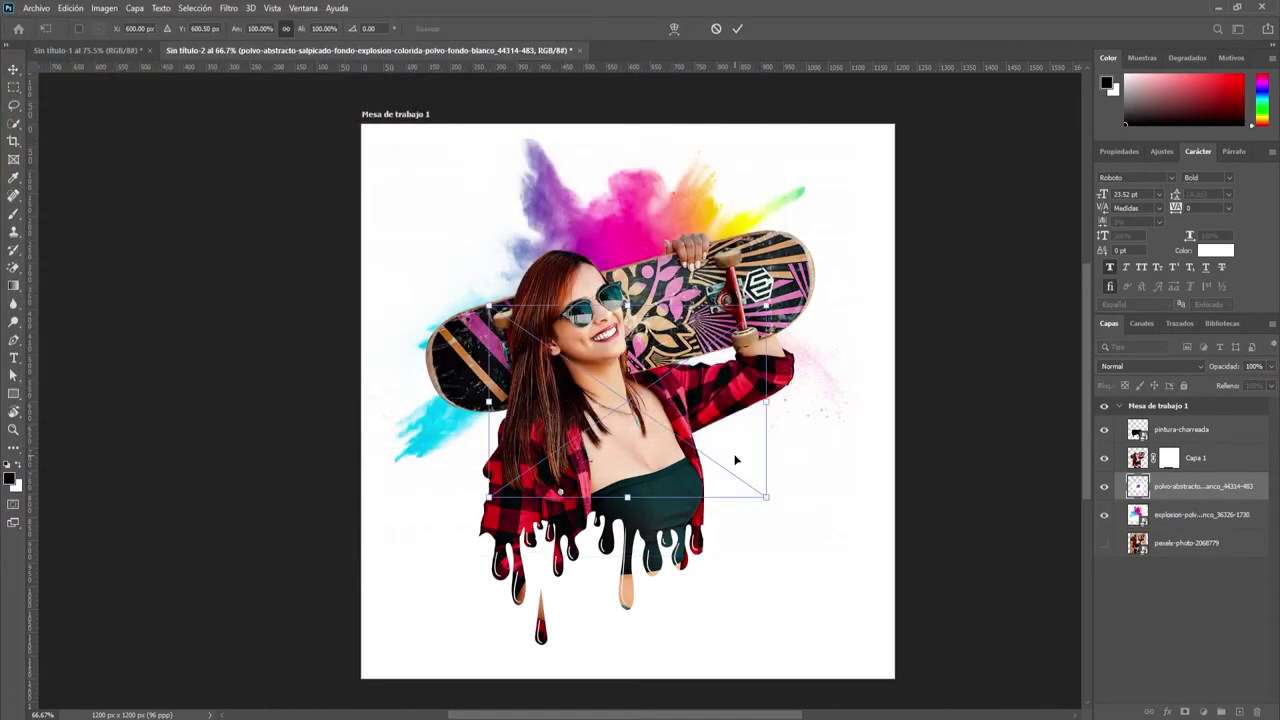
mouse_move(768, 500)
mouse_down()
mouse_move(1030, 680)
mouse_move(1015, 662)
mouse_up()
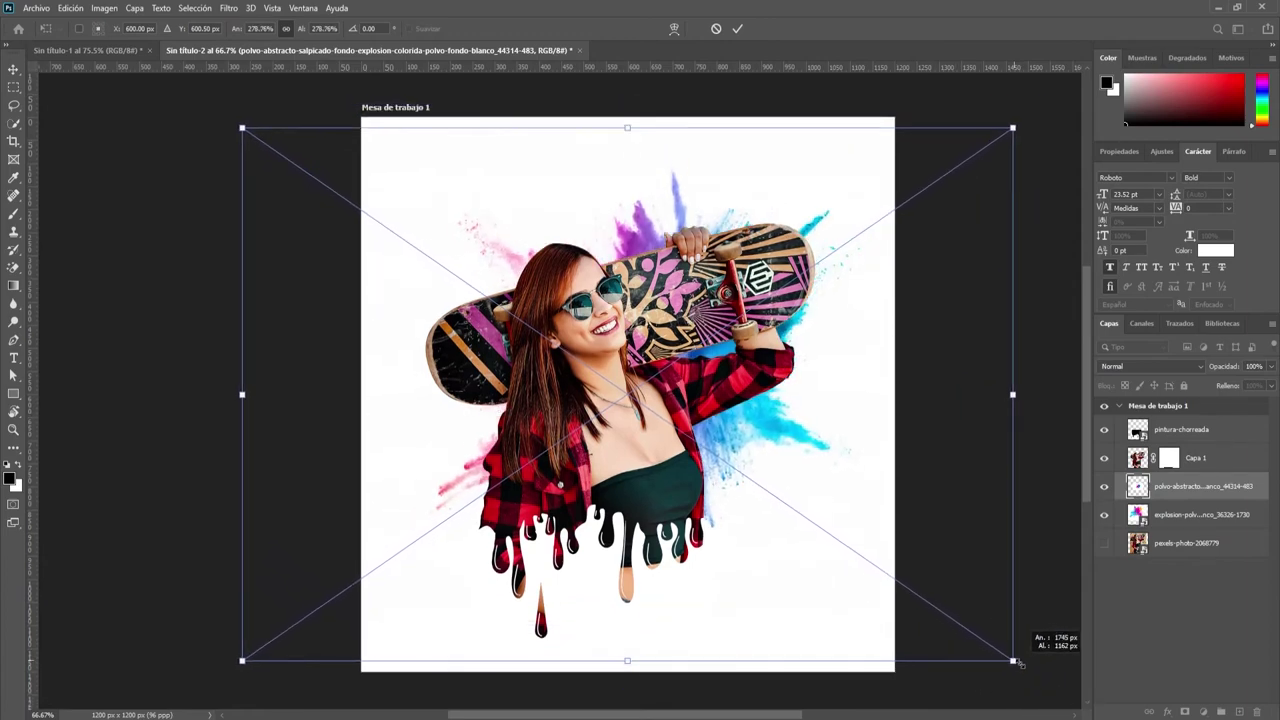
click(738, 28)
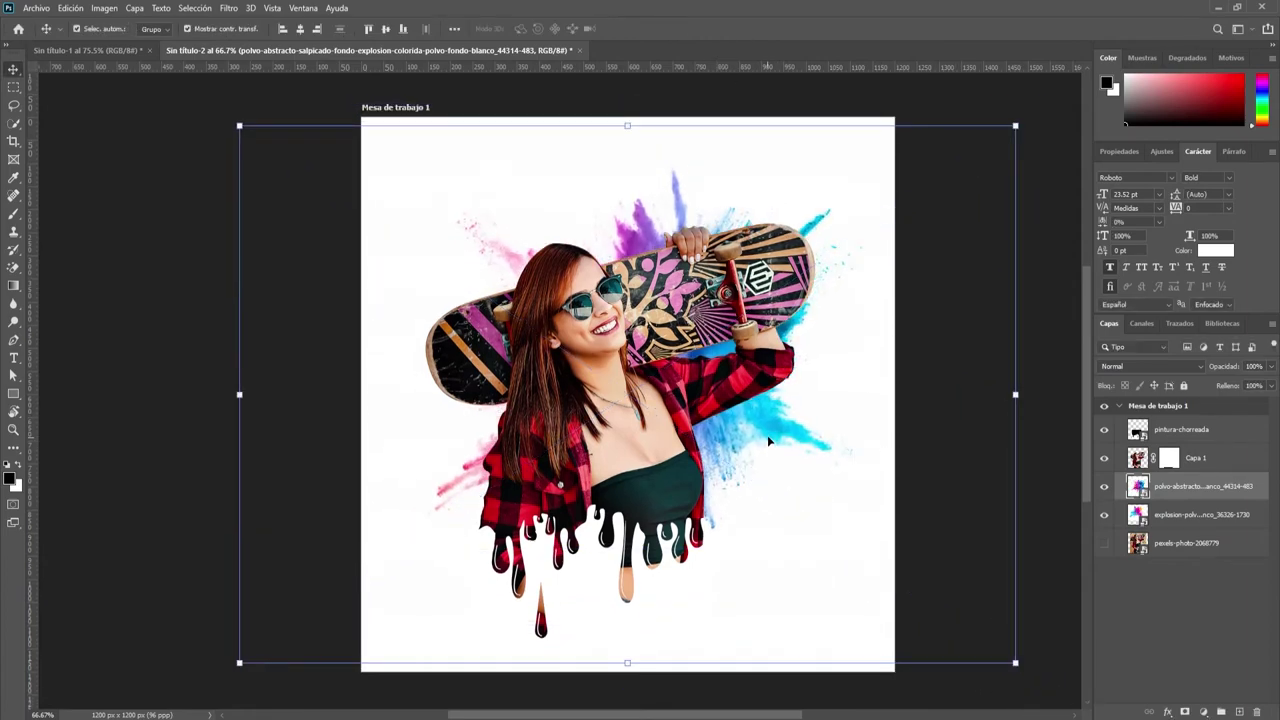
drag(770, 440, 762, 370)
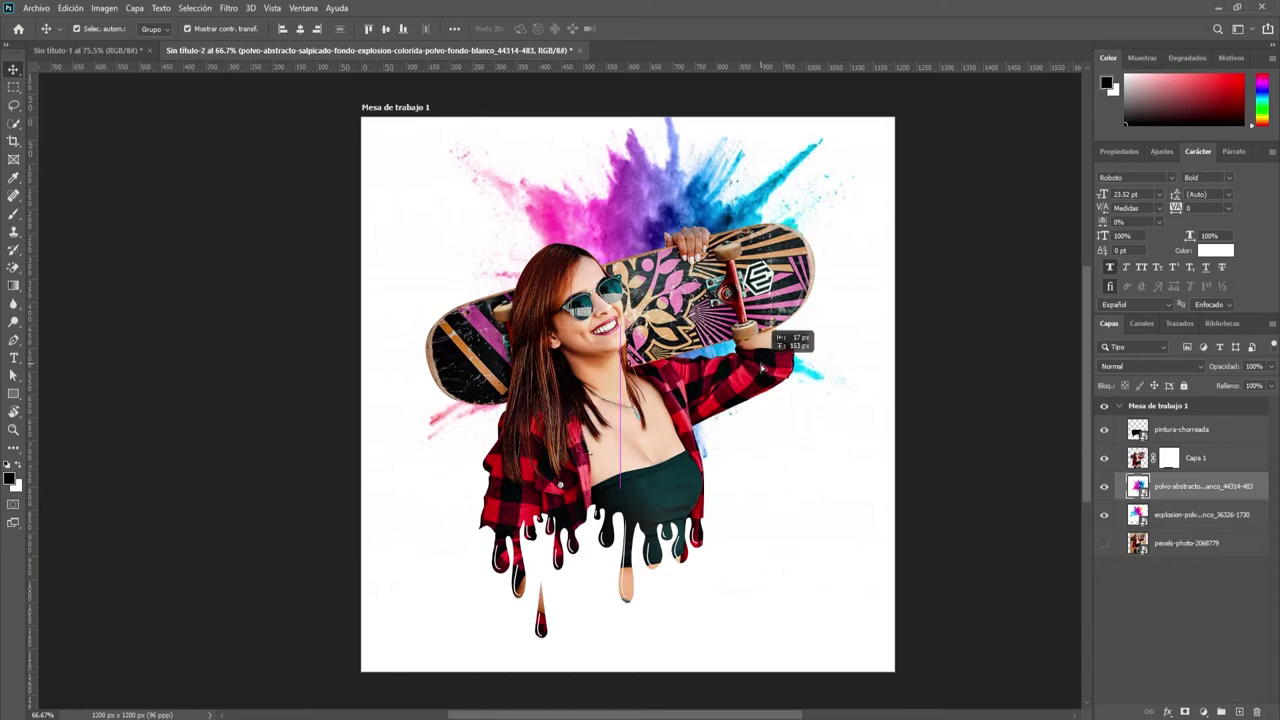
drag(762, 370, 763, 374)
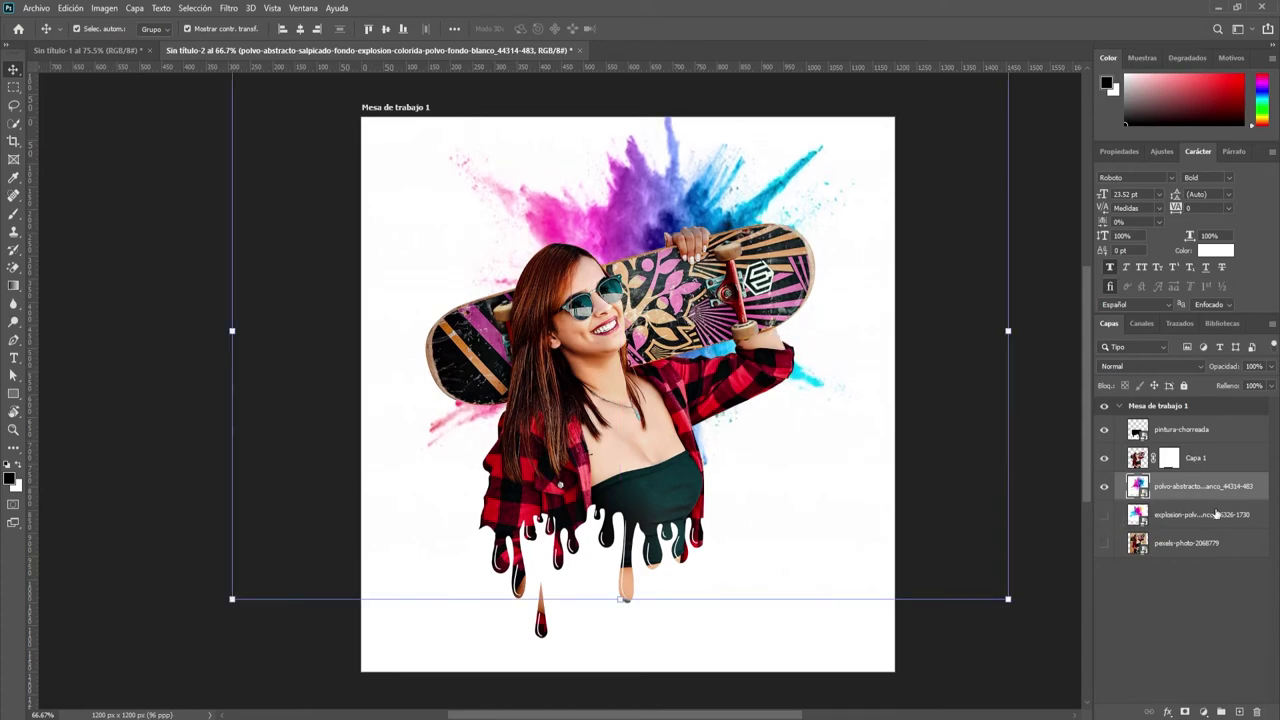
Step: Delete the old colour explosion layer and shrink the powder splash slightly
click(1181, 515)
key(Delete)
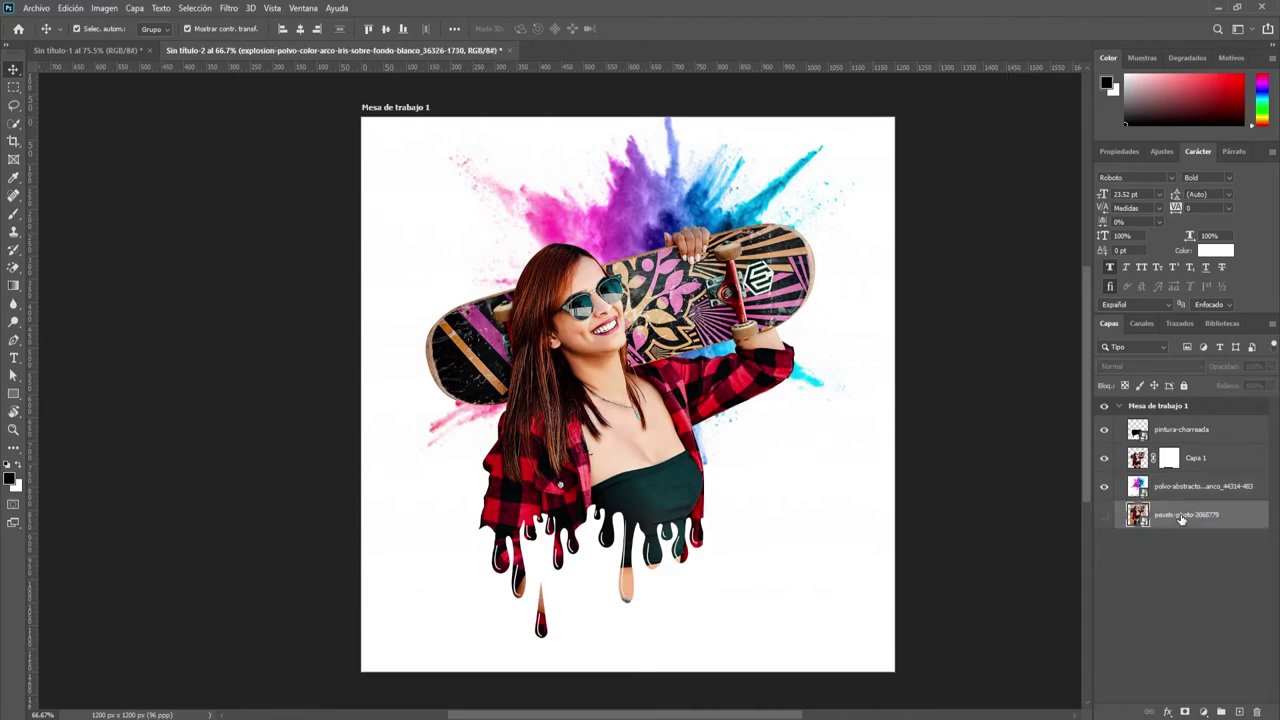
click(1183, 486)
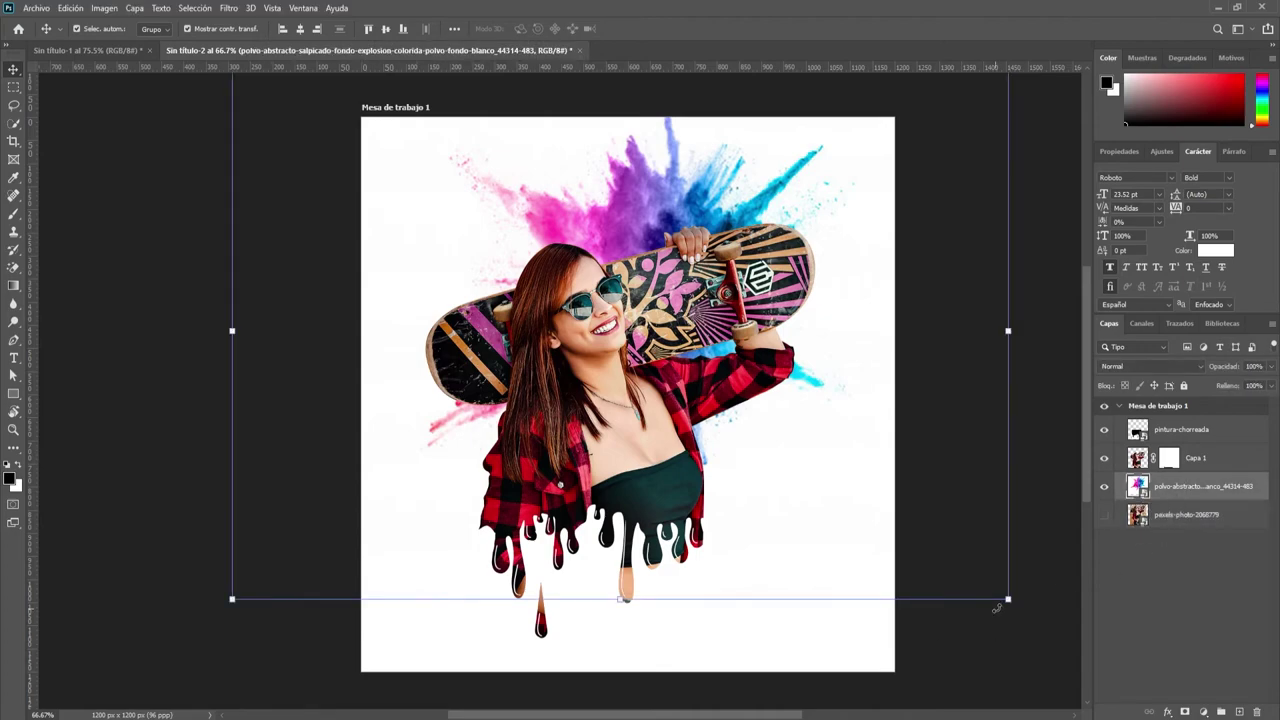
mouse_move(1007, 599)
mouse_down()
mouse_move(946, 550)
mouse_move(951, 560)
mouse_up()
click(737, 28)
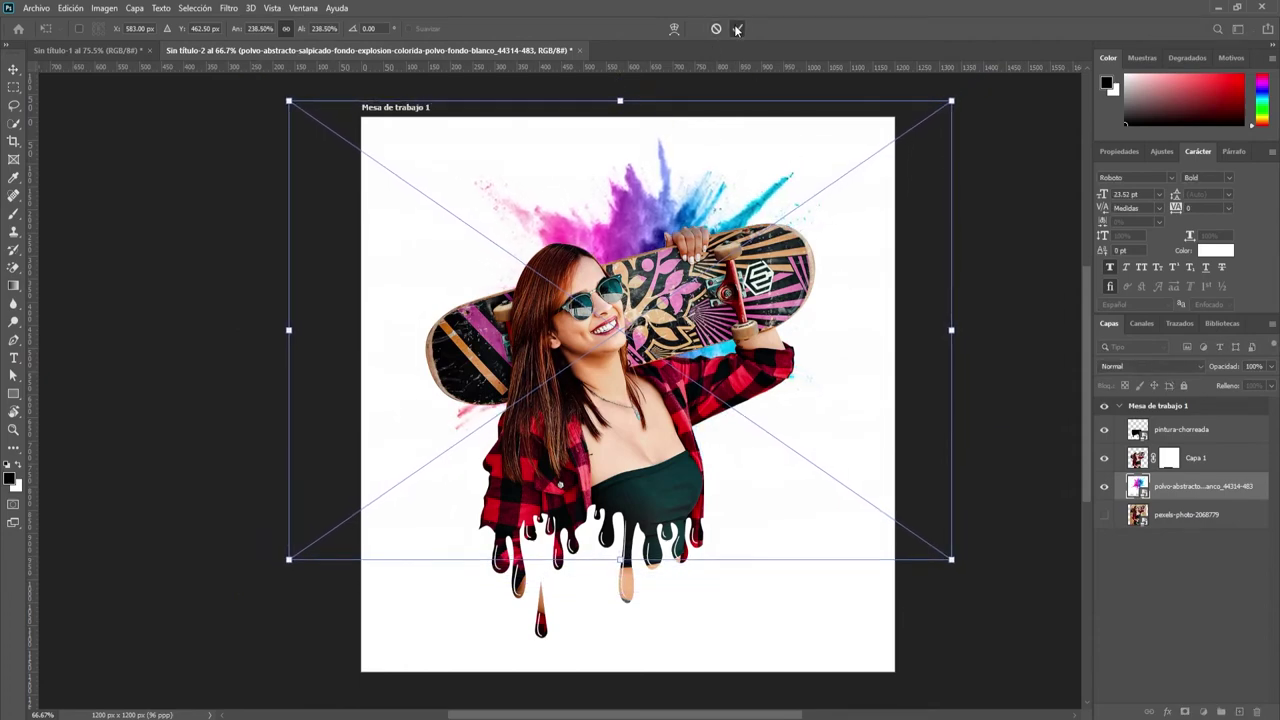
Step: Nudge the powder splash right and up with the arrow keys
key(shift+Right)
key(shift+Right)
key(shift+Right)
key(shift+Up)
key(shift+Up)
key(shift+Right)
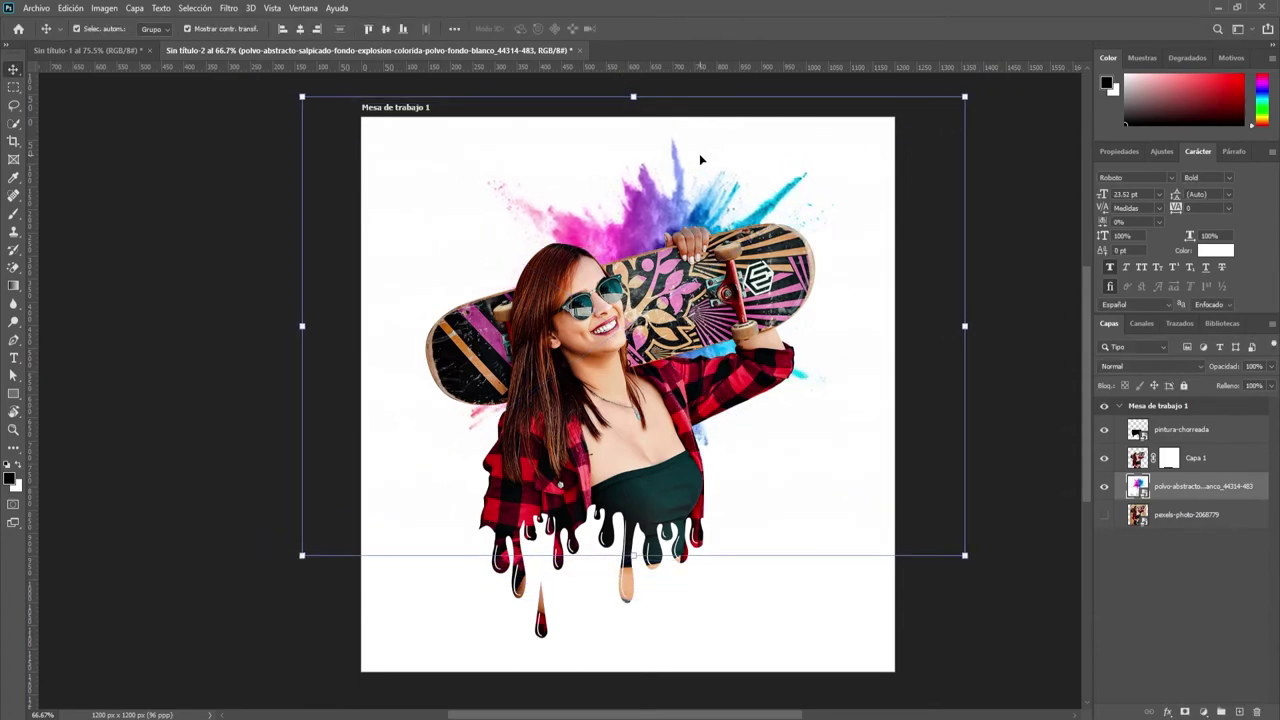
key(shift+Right)
key(shift+Right)
key(shift+Right)
key(shift+Right)
key(shift+Up)
key(shift+Up)
key(shift+Up)
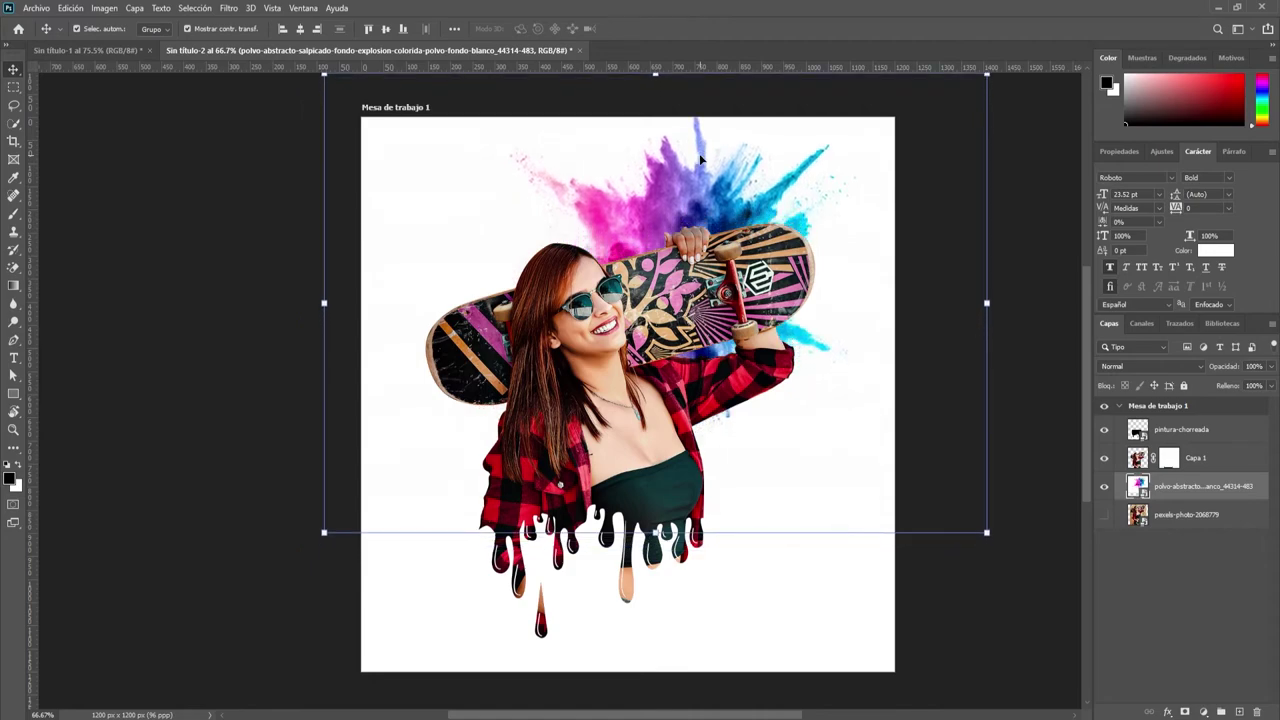
key(Right)
key(Right)
Step: Commit the powder splash's transform and make Capa 1 the active layer
click(970, 605)
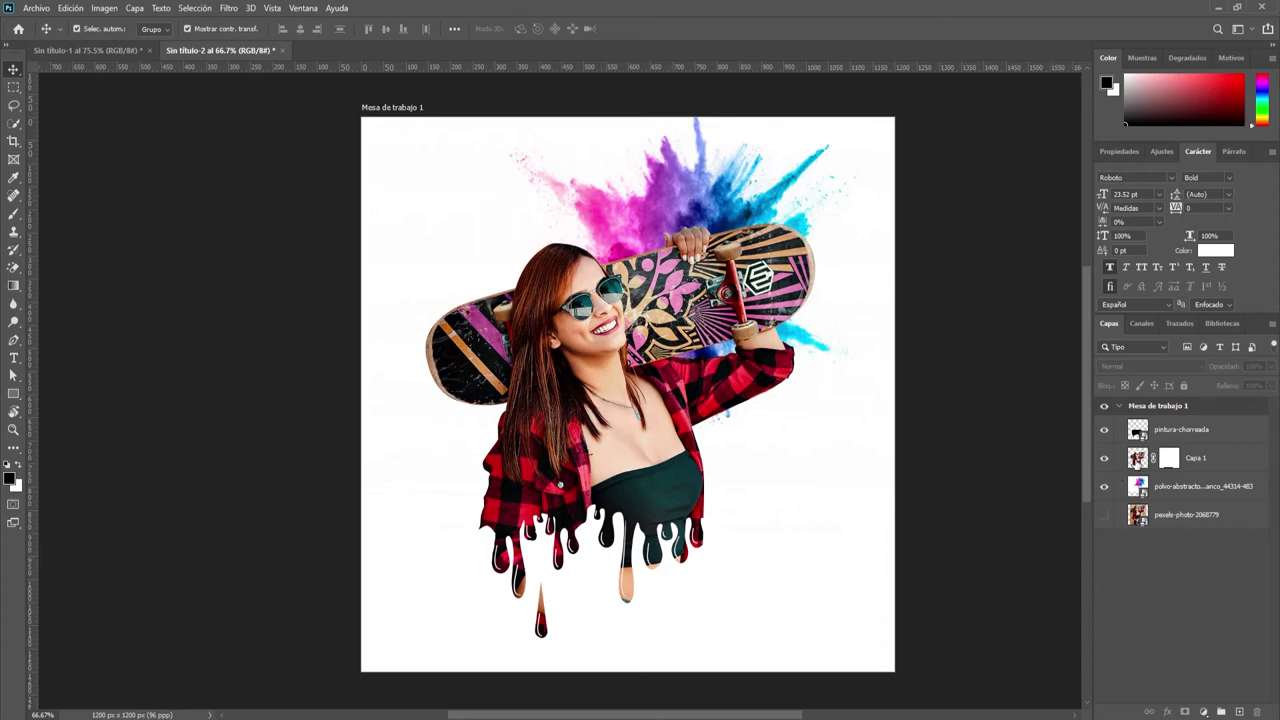
click(1220, 463)
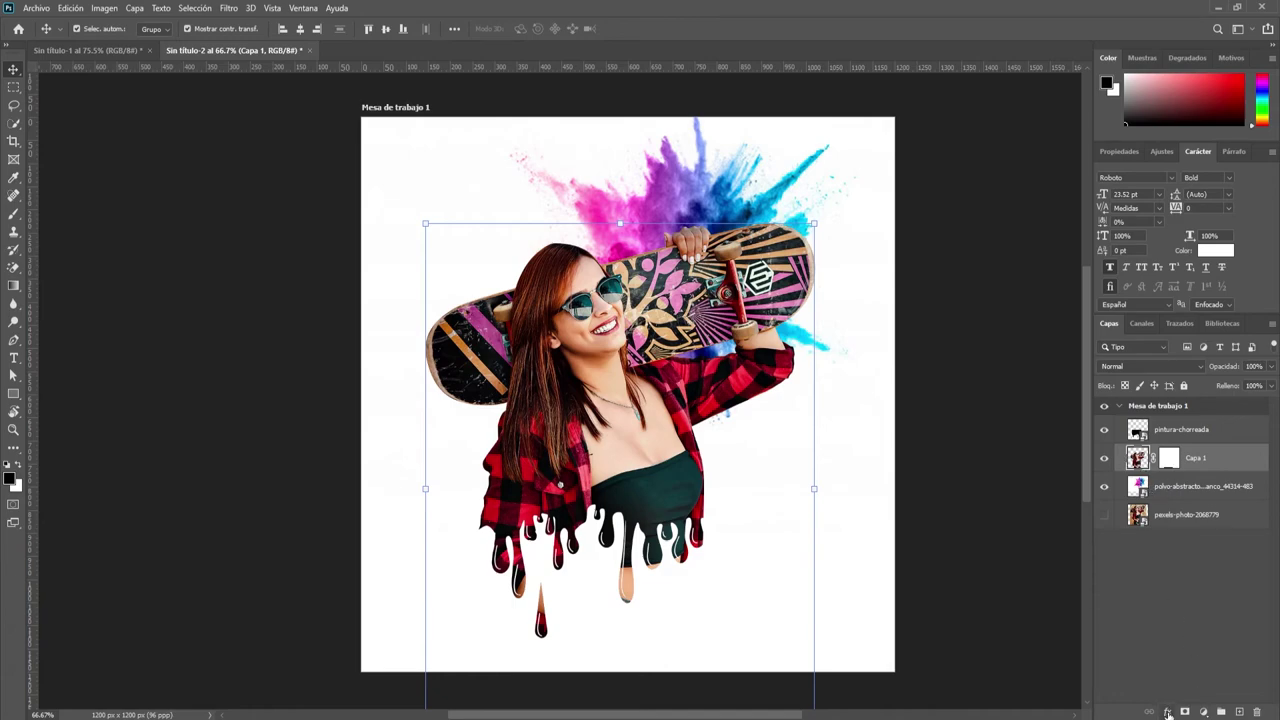
Step: Add a Trazo layer style to Capa 1: 10 px, Exterior position, white
click(1168, 713)
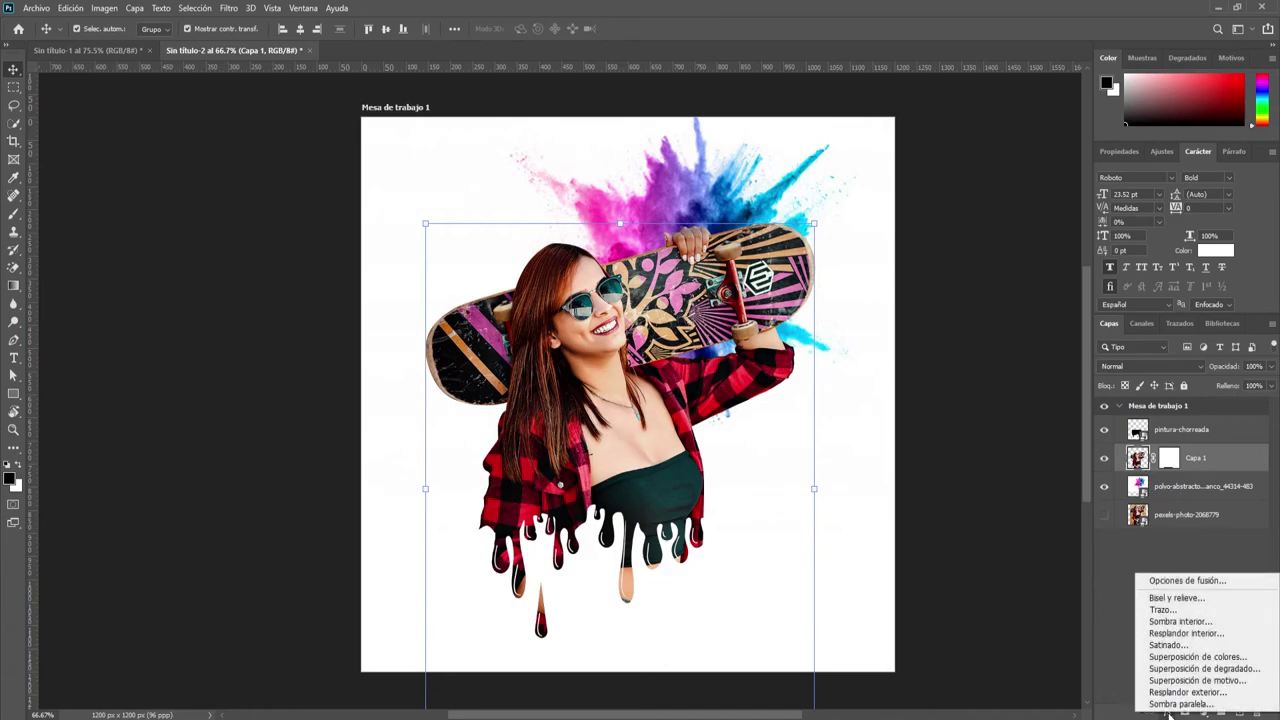
click(1175, 610)
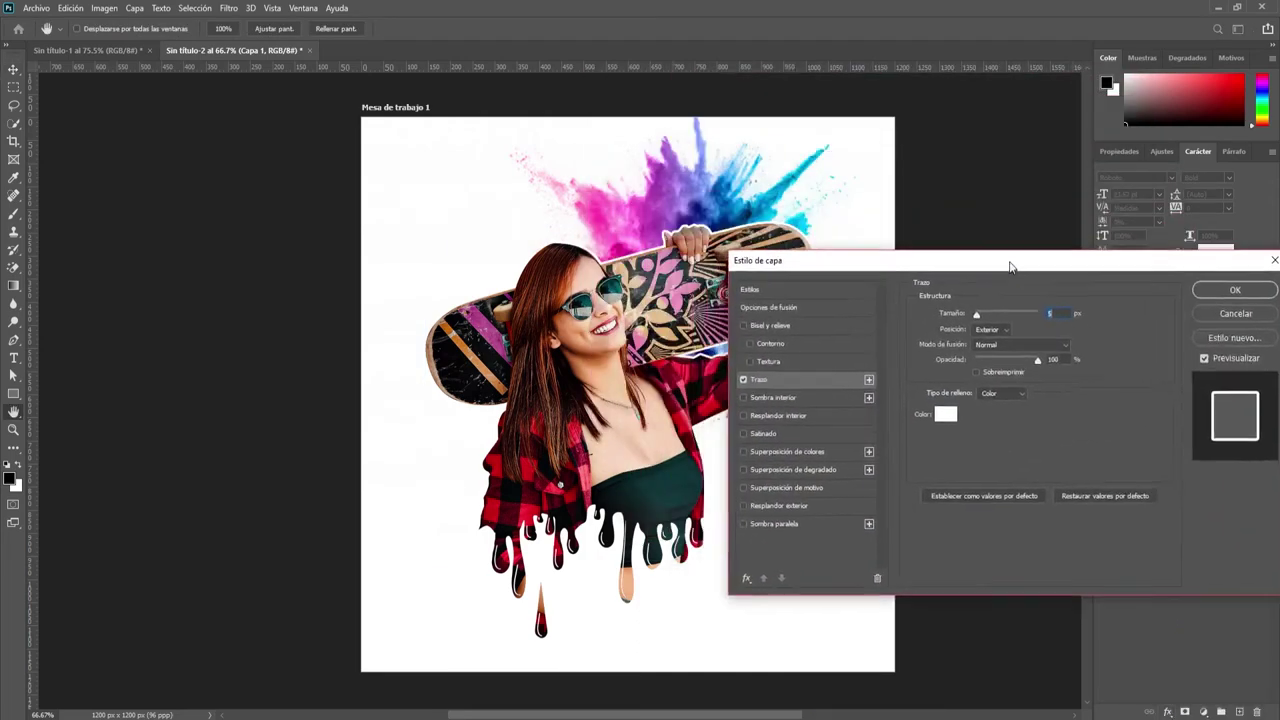
drag(857, 88, 652, 362)
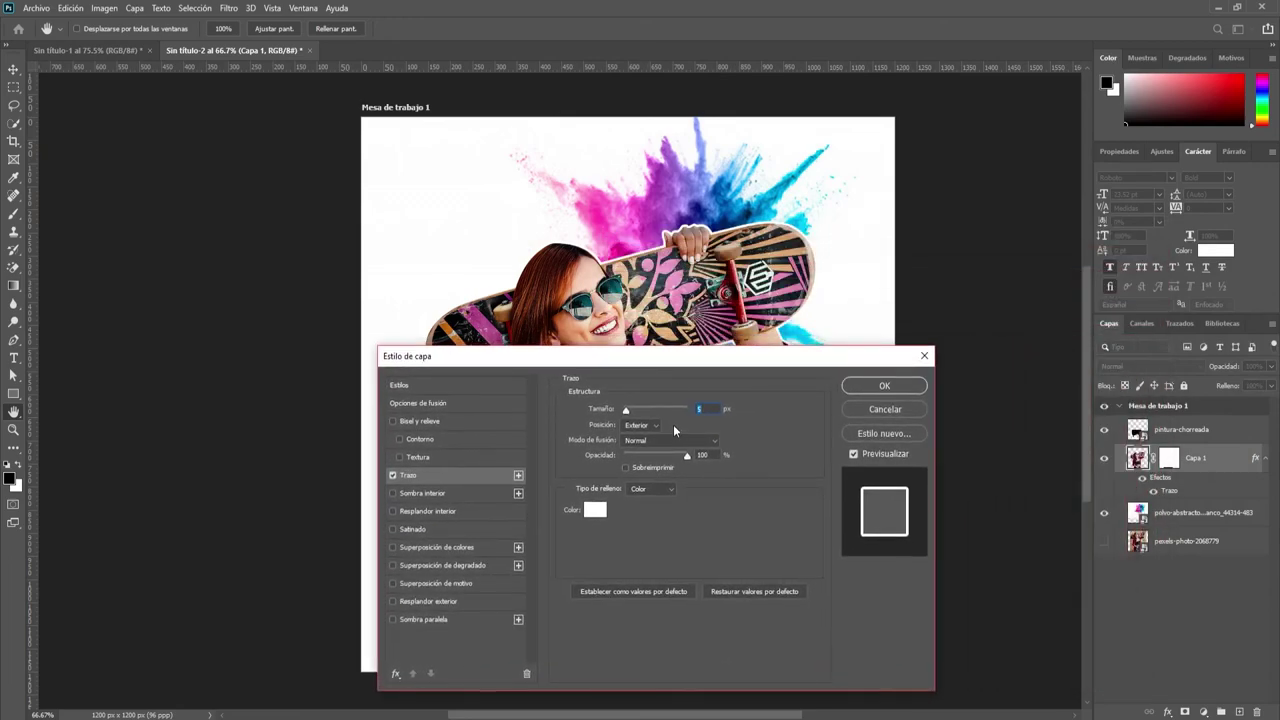
click(854, 455)
double_click(702, 409)
click(652, 425)
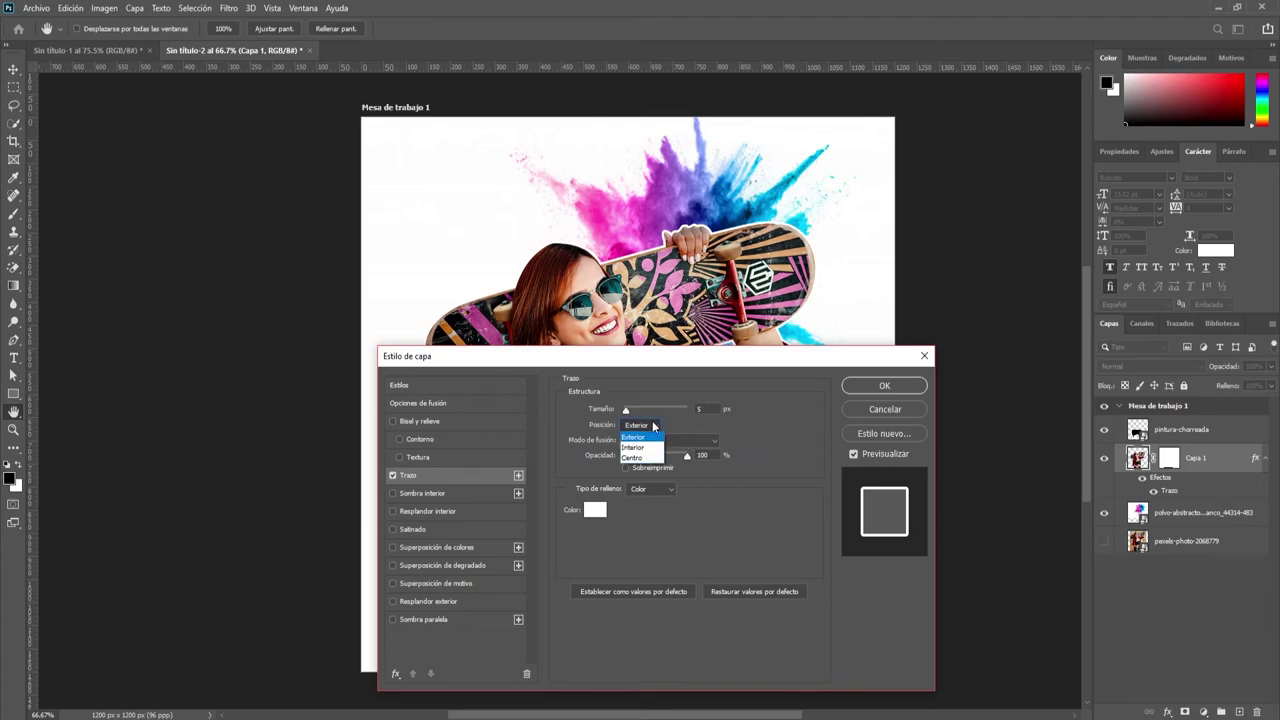
click(650, 437)
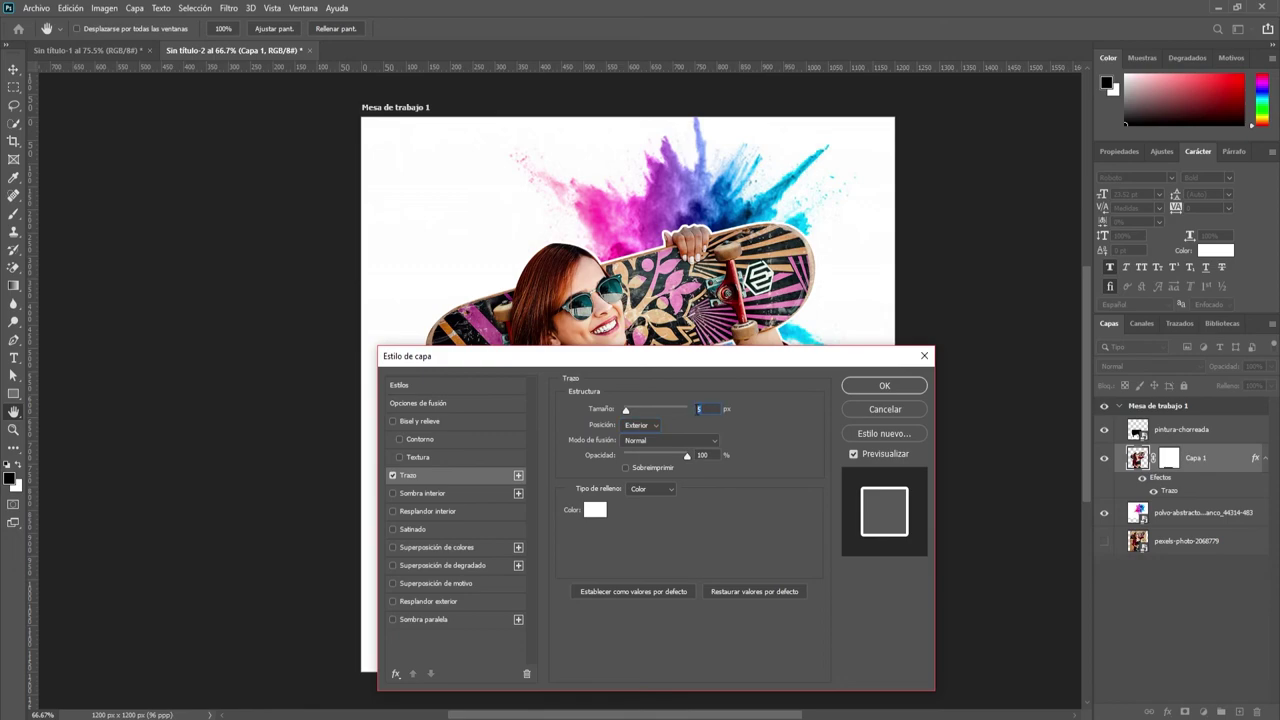
text(10)
key(Return)
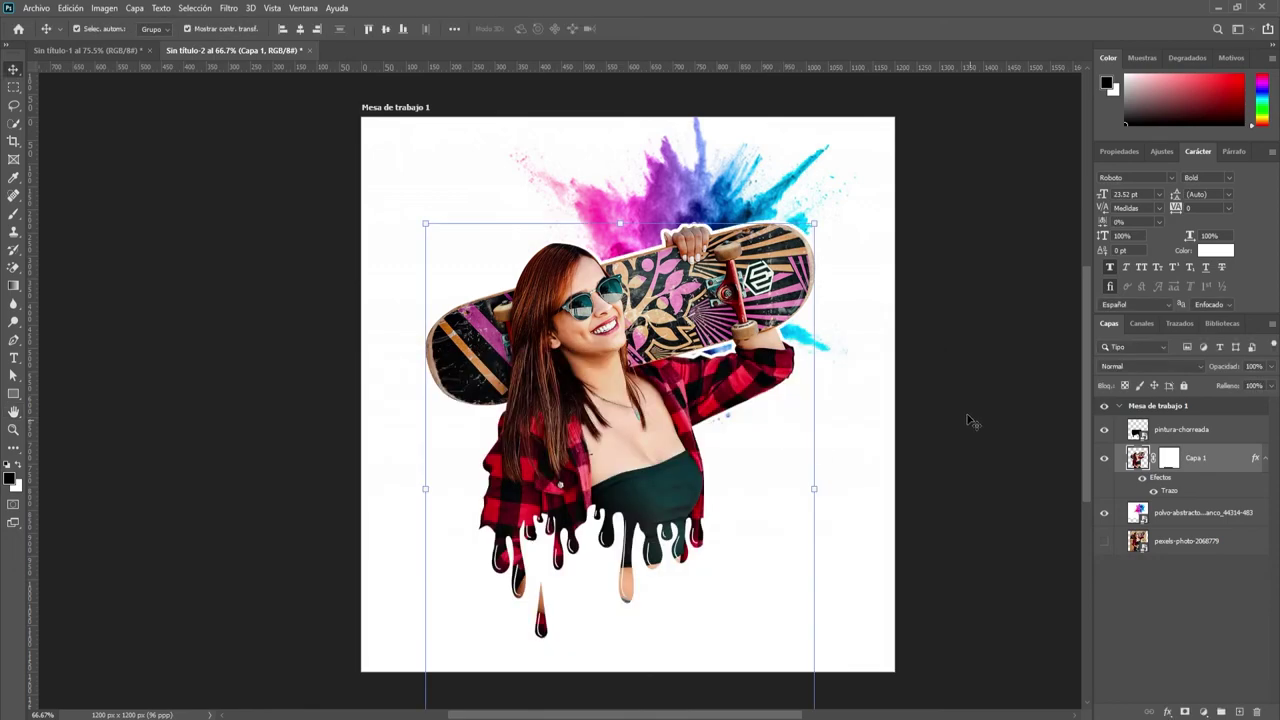
Step: Lower the powder splash slightly and nudge the pintura-chorreada figure about 14 px down
click(937, 333)
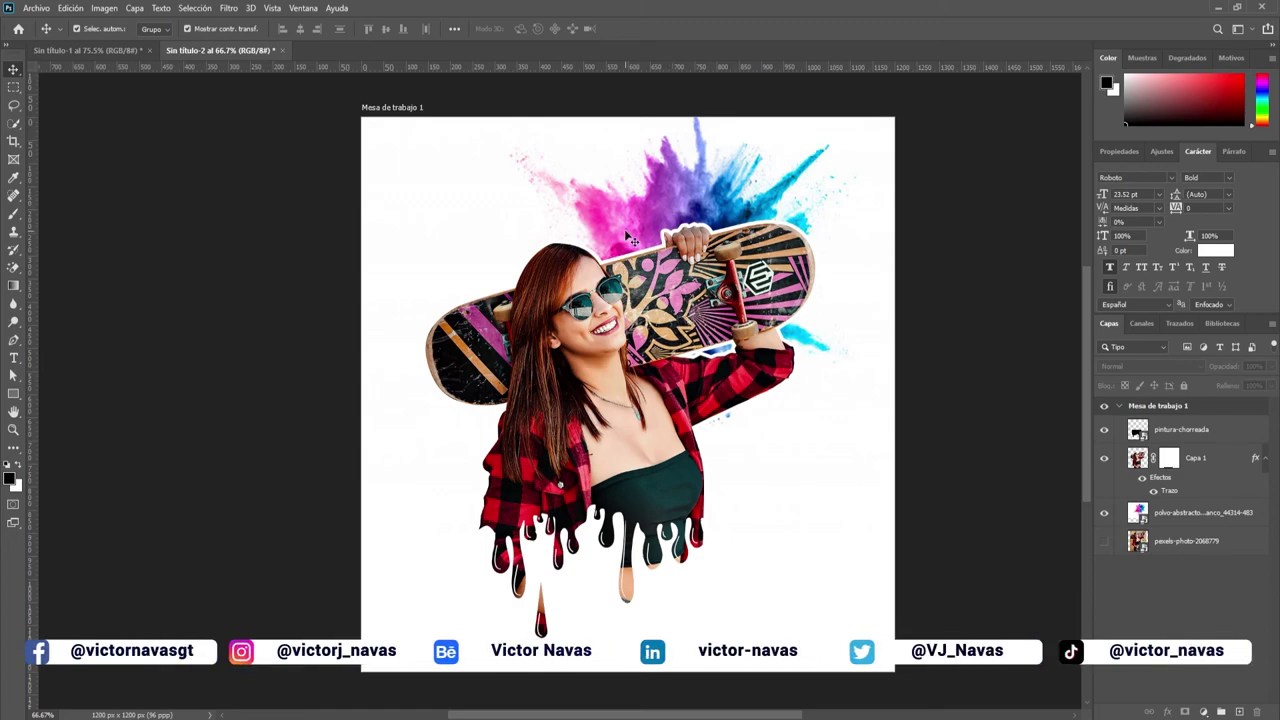
drag(640, 215, 634, 222)
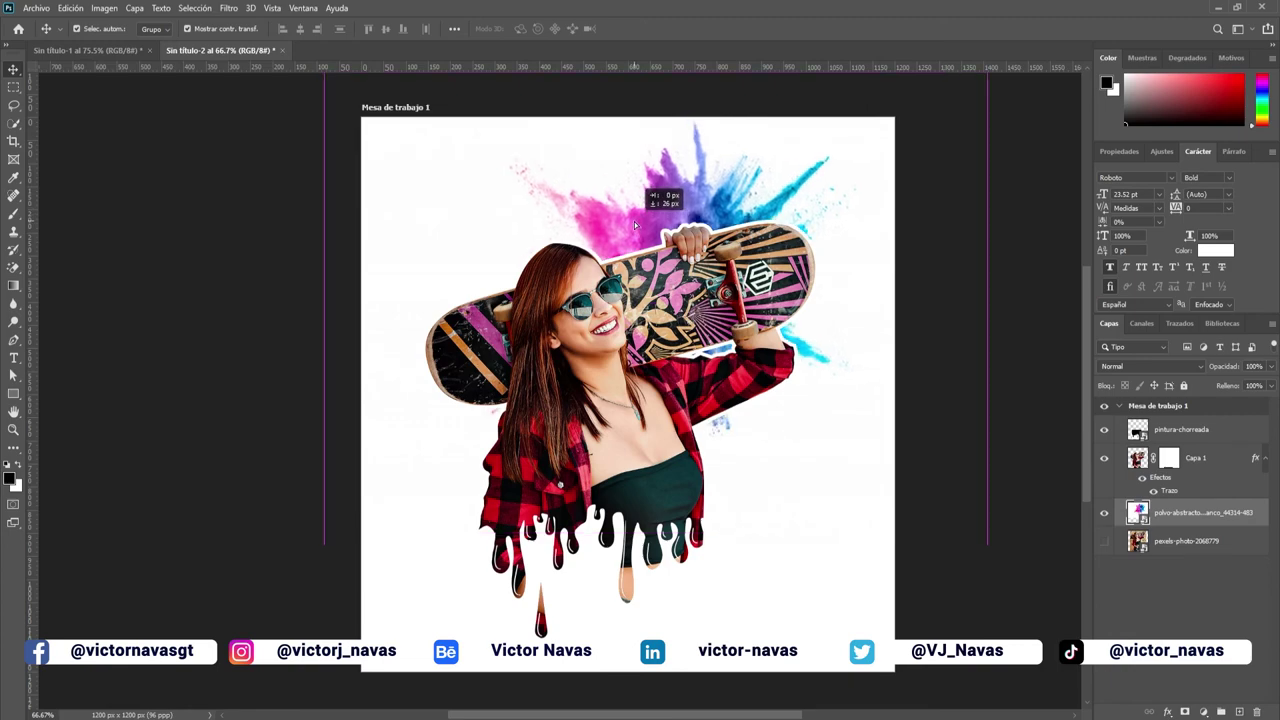
drag(634, 222, 636, 226)
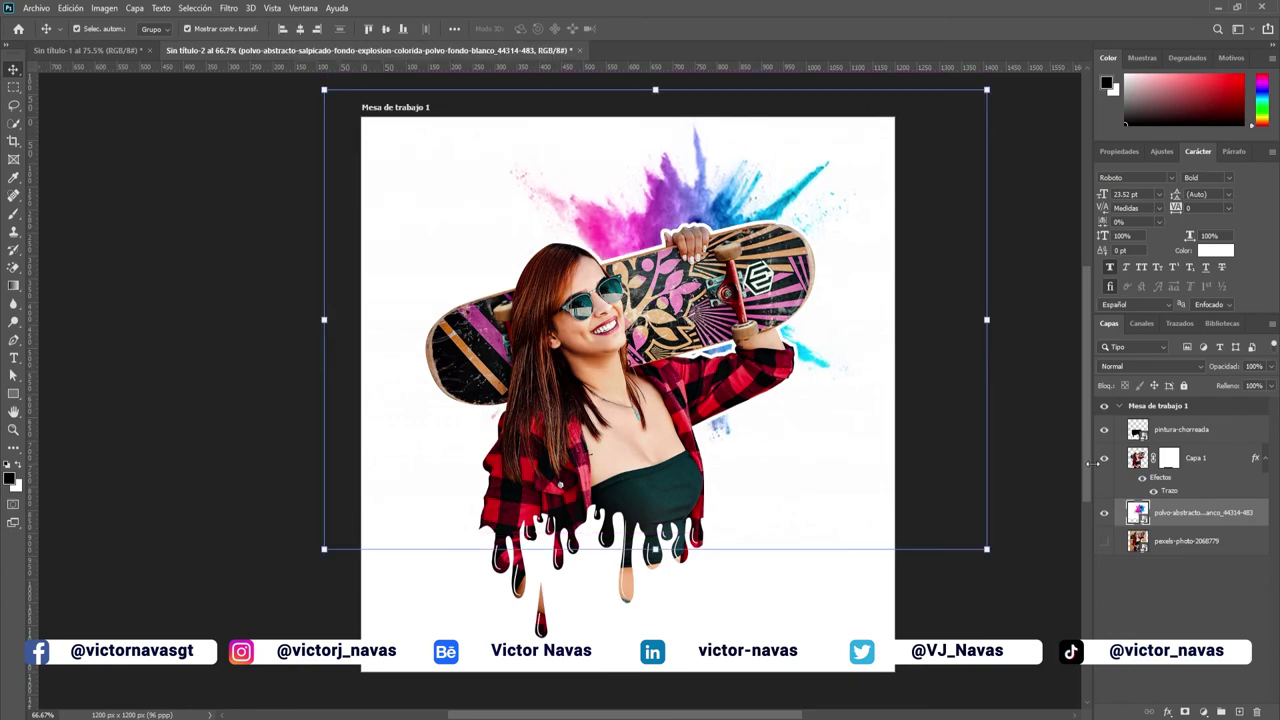
click(1139, 462)
click(1200, 430)
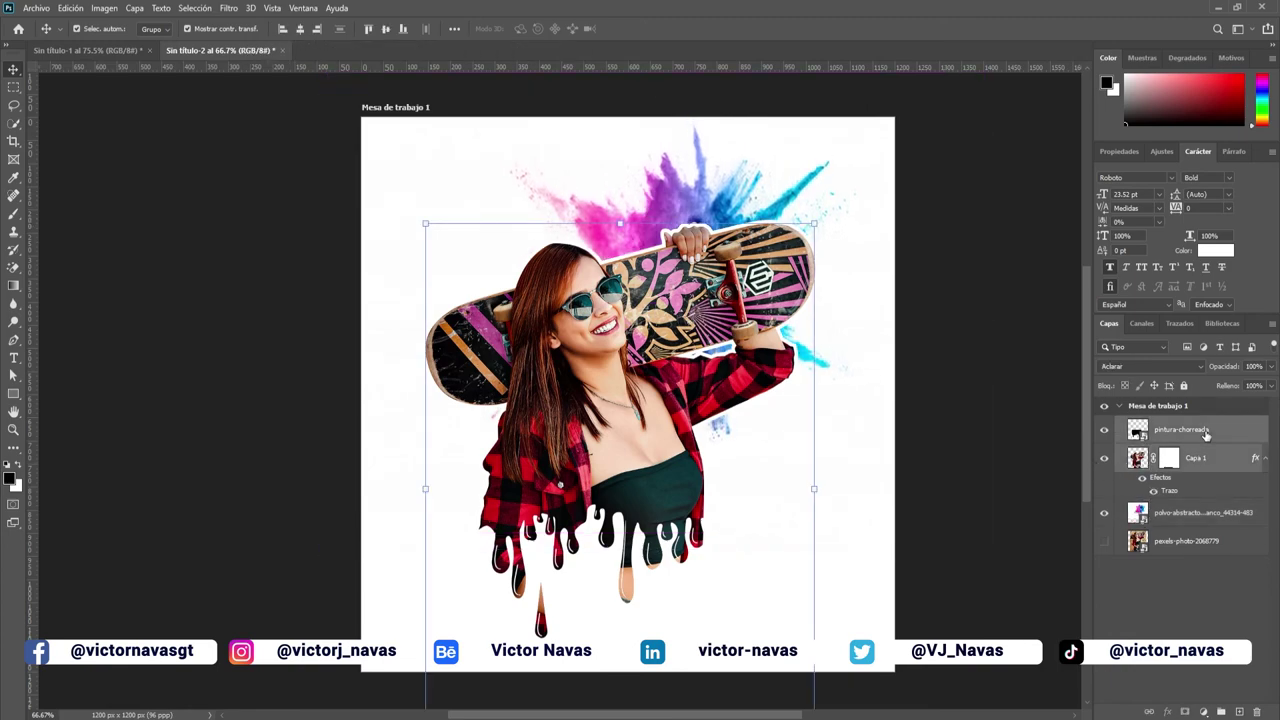
key(shift+Down)
key(shift+Down)
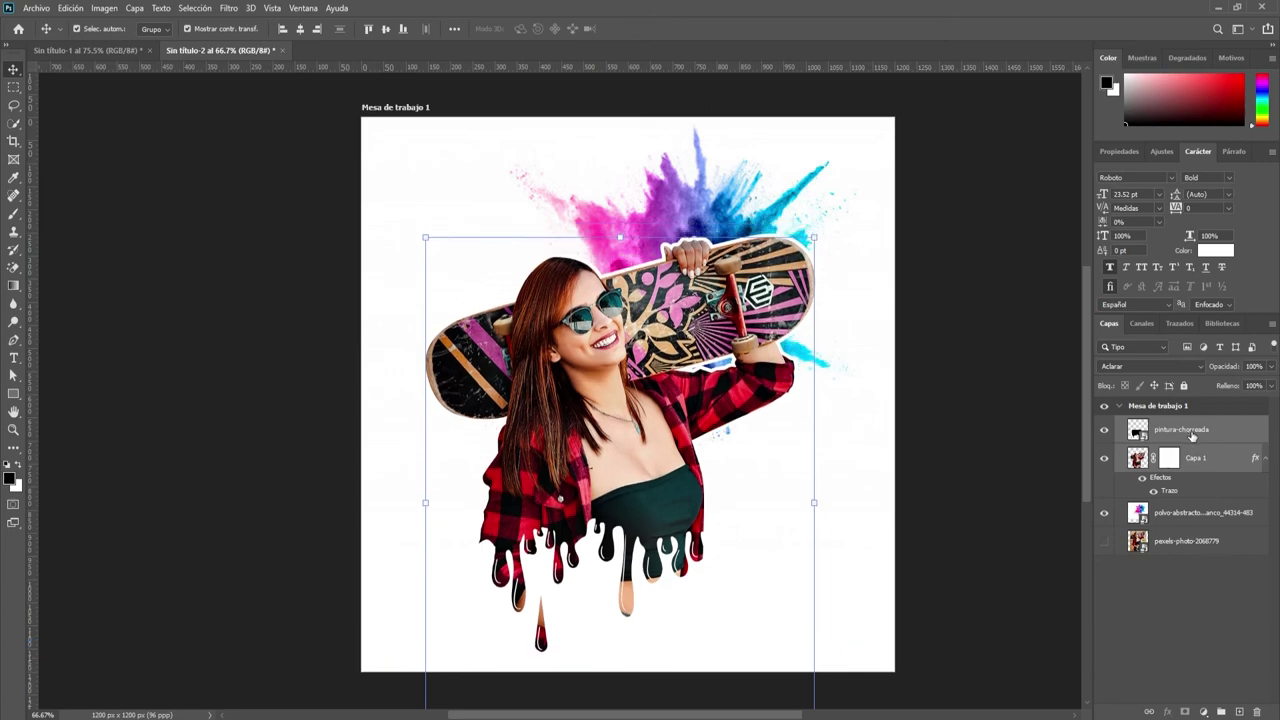
click(990, 392)
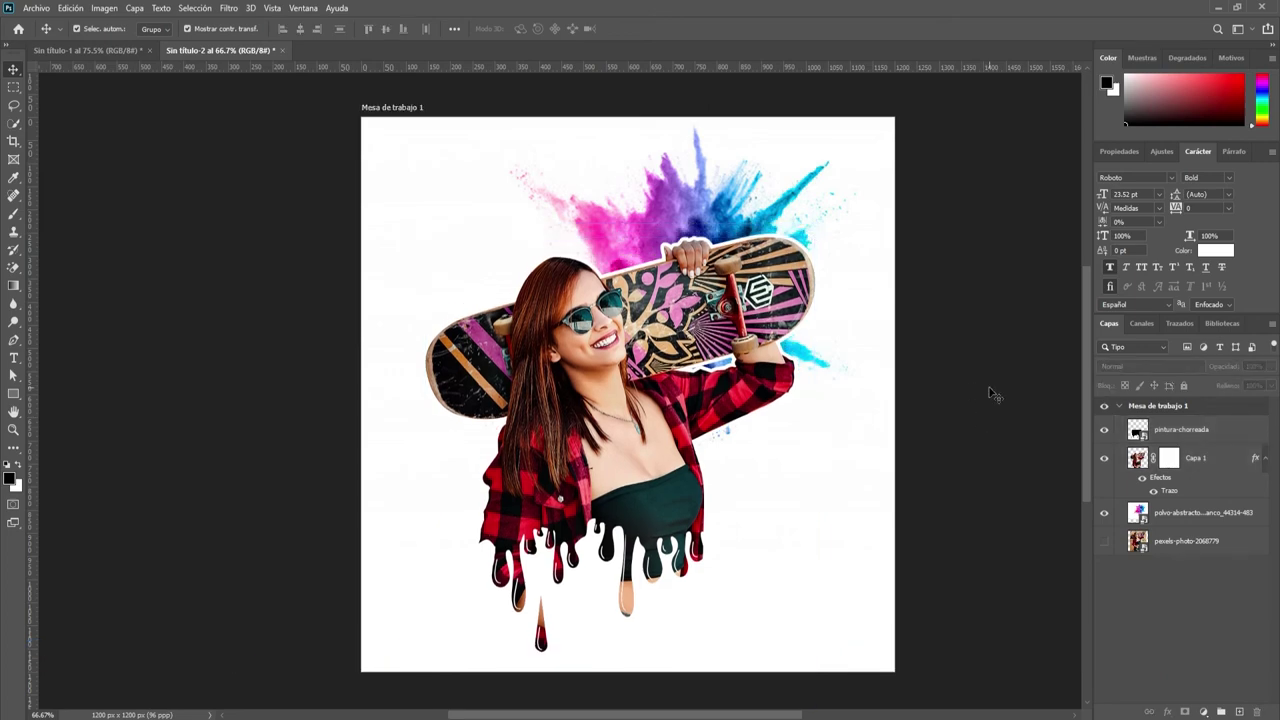